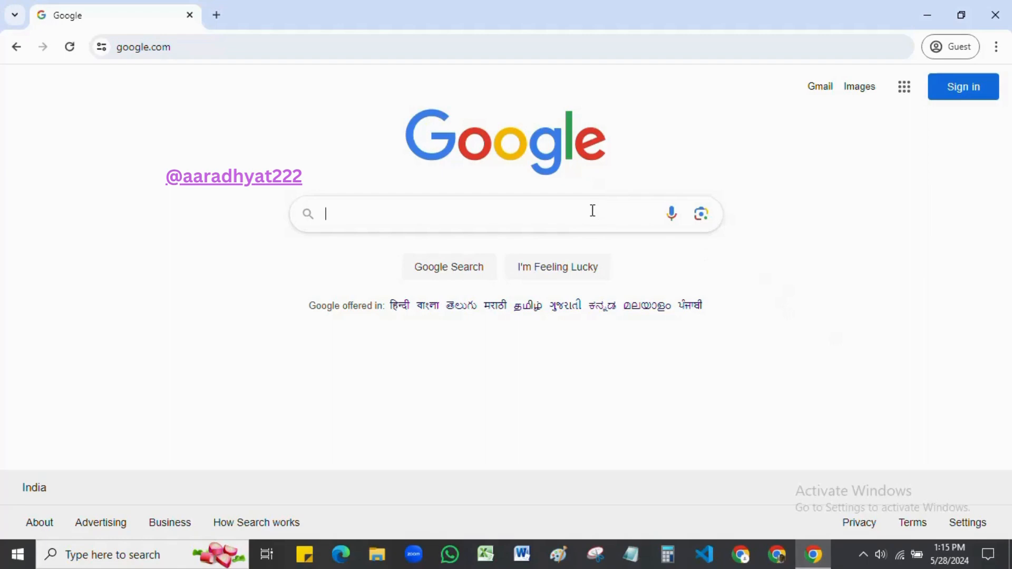
- Search Google for "pencil coloring" and show the image results
{"action": "left_click", "coordinate": [593, 210]}
{"action": "type", "text": "pencil "}
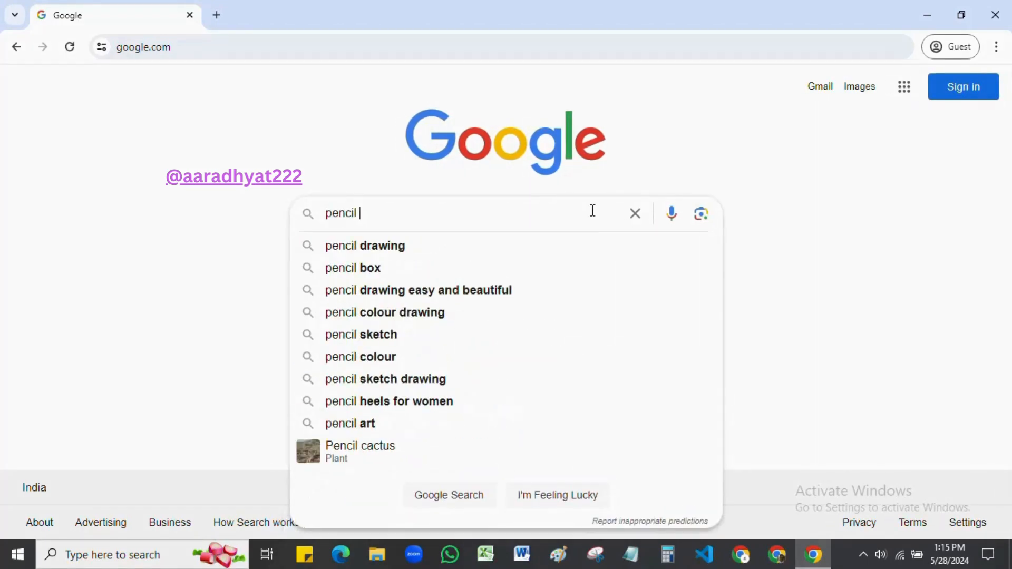
{"action": "type", "text": "colo"}
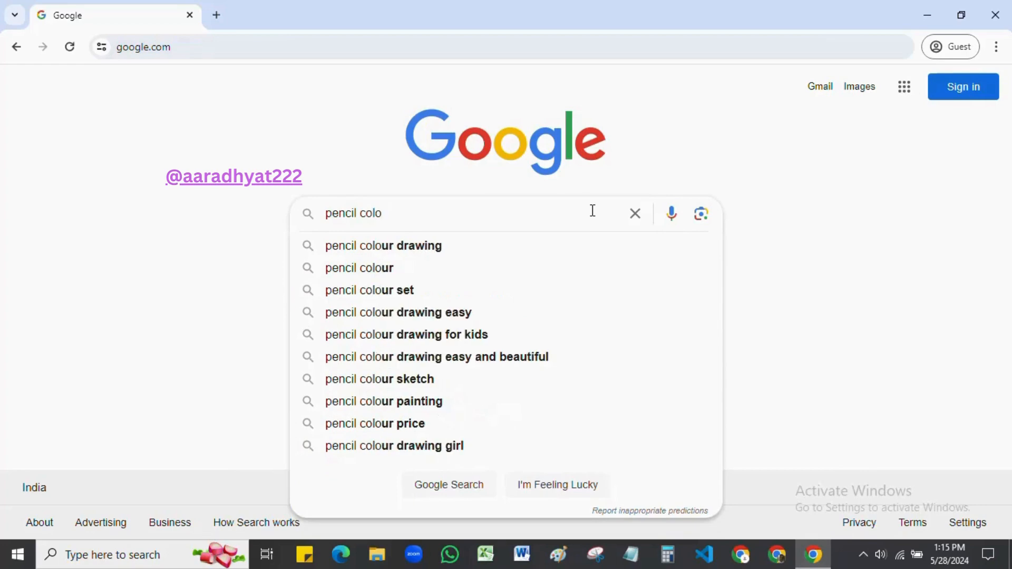
{"action": "type", "text": "ring"}
{"action": "key", "text": "Return"}
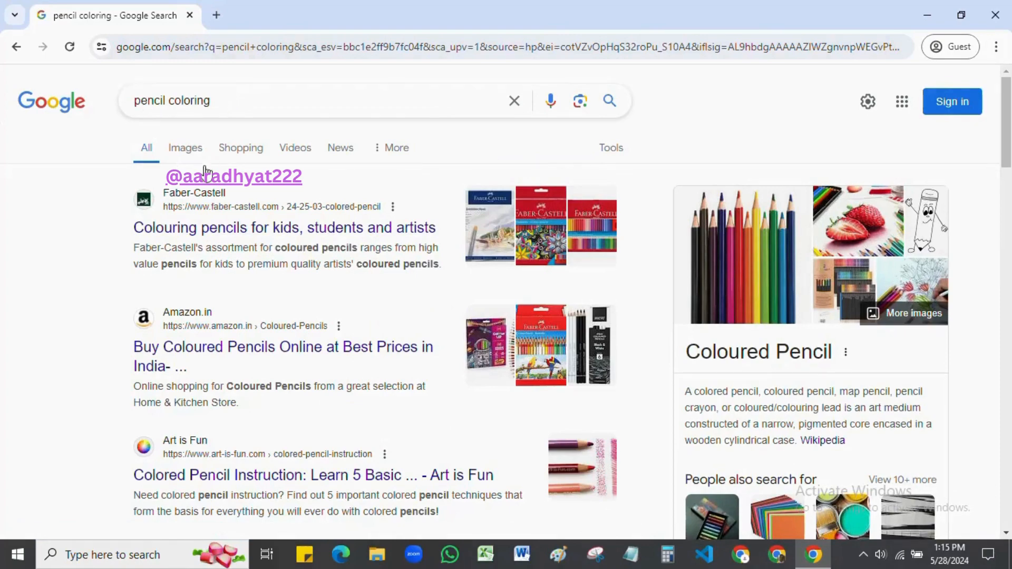
{"action": "left_click", "coordinate": [192, 154]}
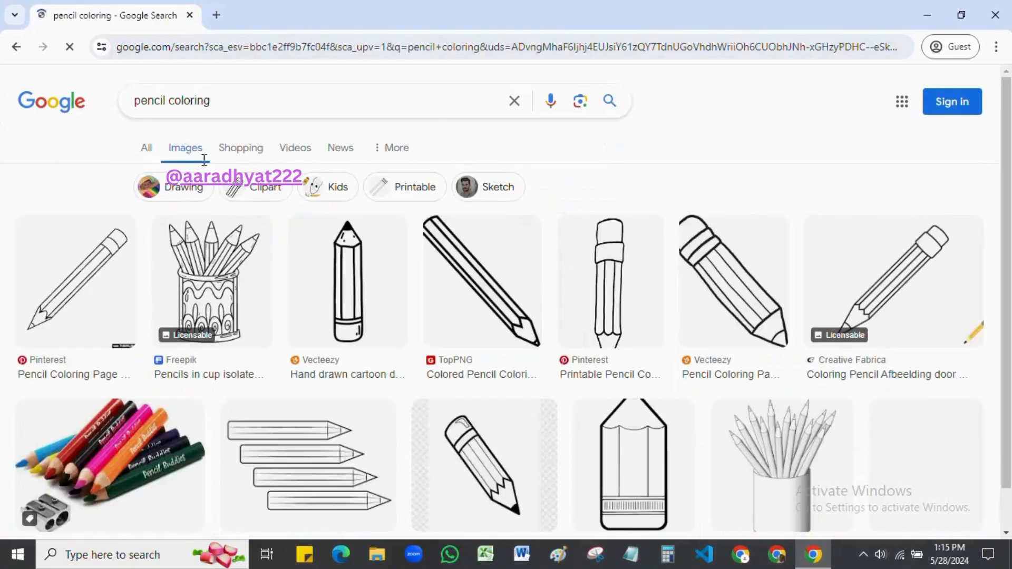
- Open the iStock picture of fanned-out colored pencils in the image results and copy the image
{"action": "scroll", "coordinate": [448, 232], "scroll_direction": "down", "scroll_amount": 4}
{"action": "scroll", "coordinate": [448, 232], "scroll_direction": "down", "scroll_amount": 3}
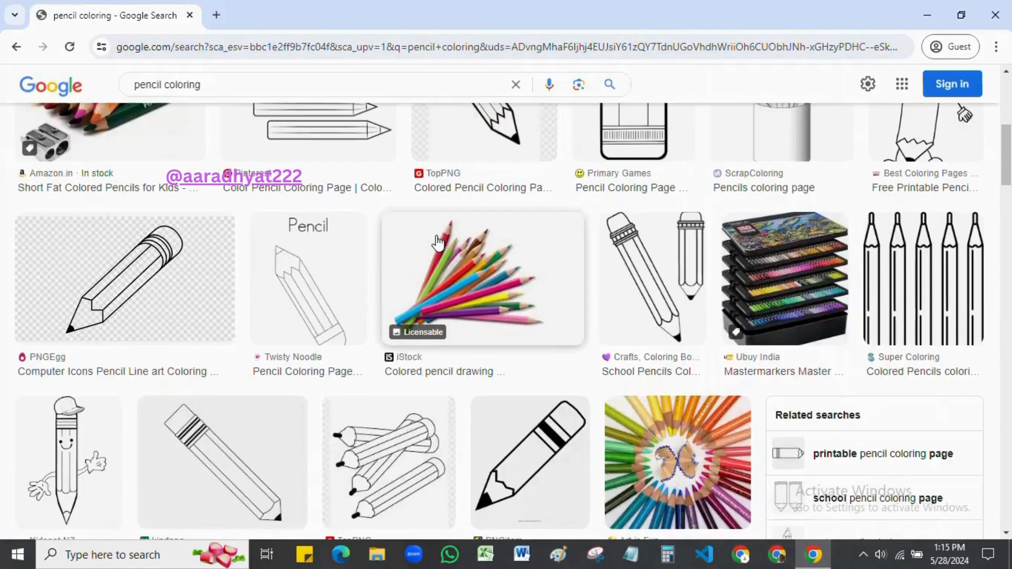
{"action": "left_click", "coordinate": [471, 281]}
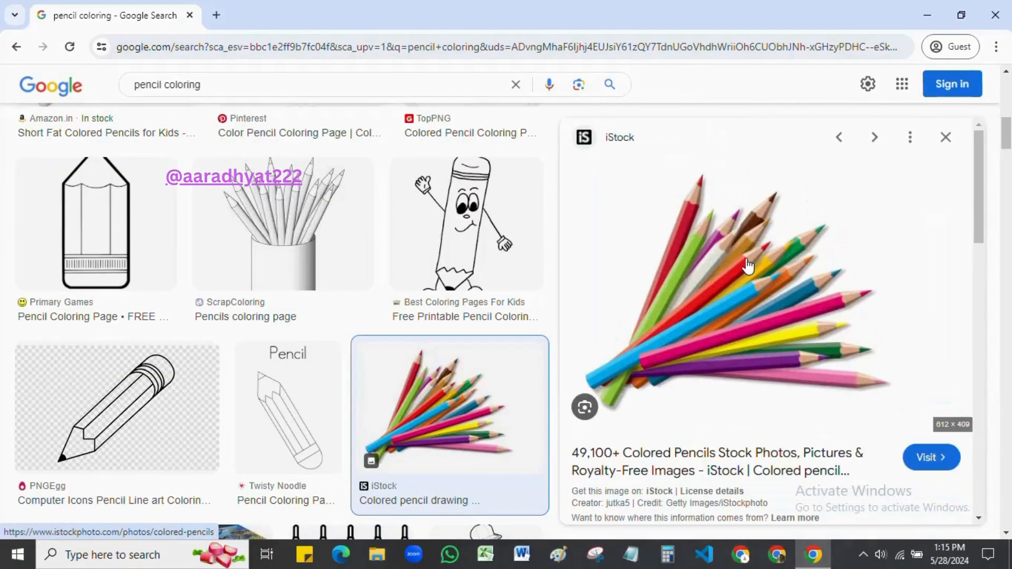
{"action": "right_click", "coordinate": [746, 262]}
{"action": "scroll", "coordinate": [780, 401], "scroll_direction": "down", "scroll_amount": 2}
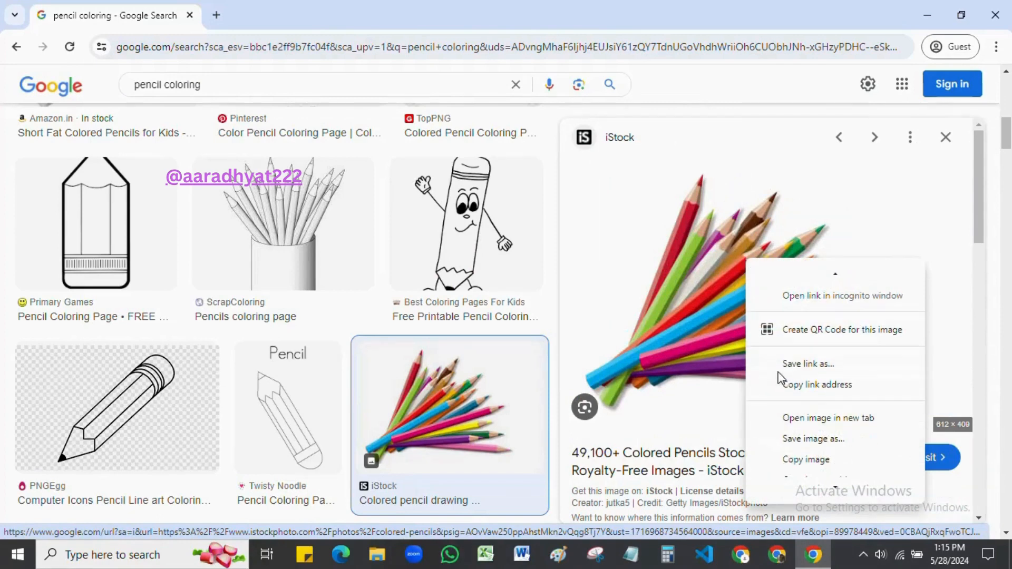
{"action": "scroll", "coordinate": [780, 390], "scroll_direction": "down", "scroll_amount": 2}
{"action": "left_click", "coordinate": [784, 425]}
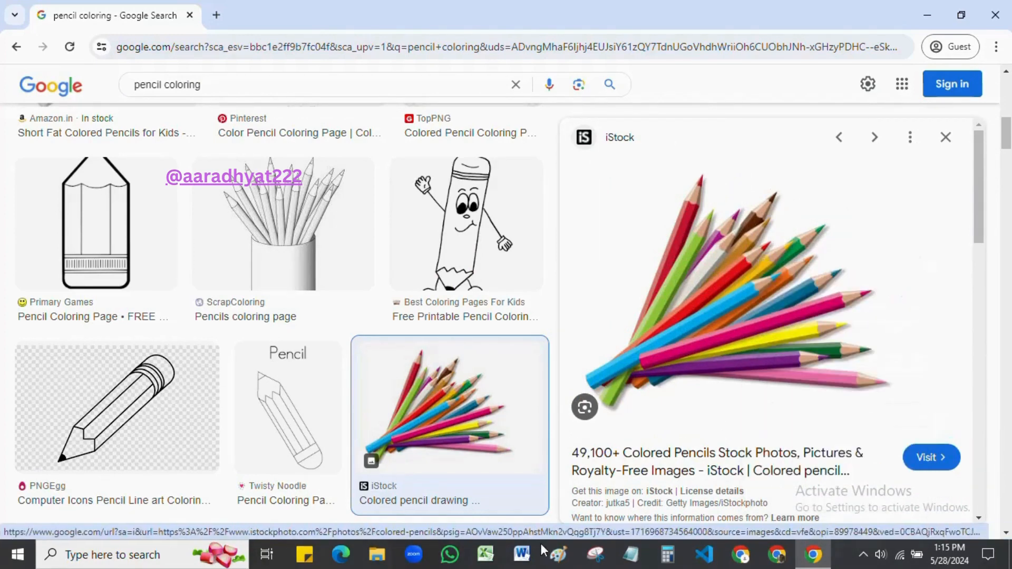
- Switch to Word, dismiss the activation wizard, and paste the copied pencils picture into the blank document
{"action": "left_click", "coordinate": [530, 553]}
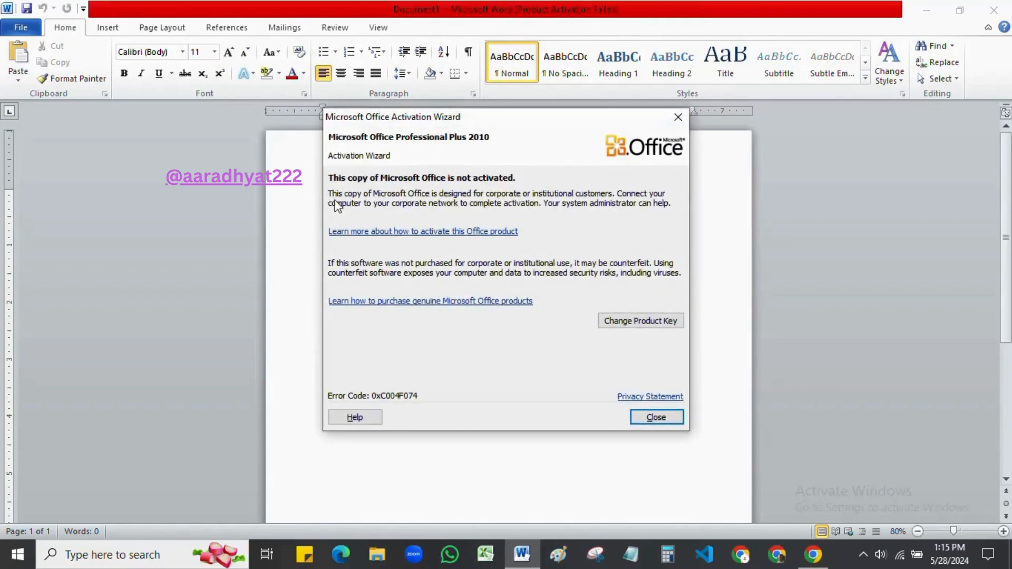
{"action": "left_click", "coordinate": [656, 417]}
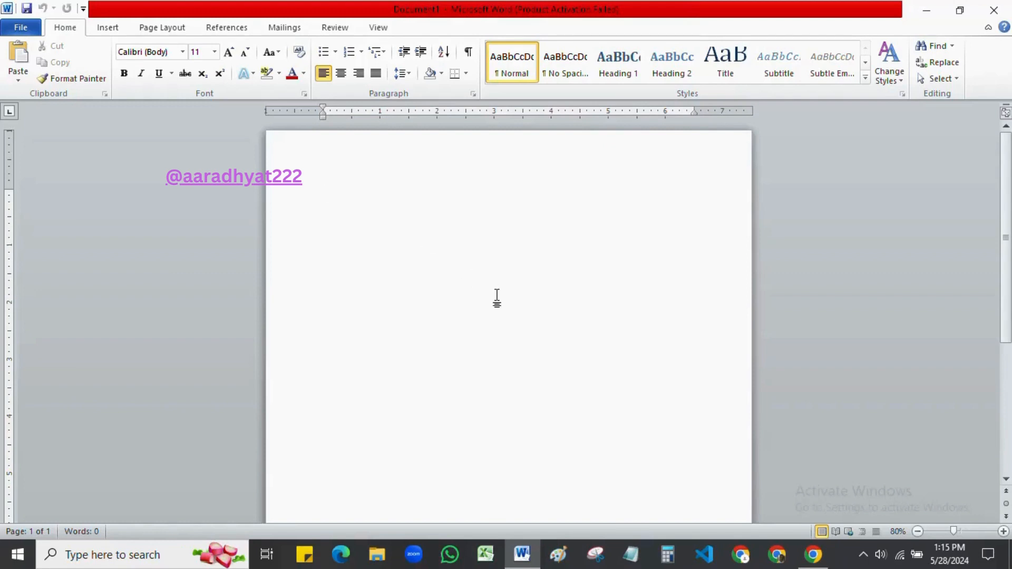
{"action": "key", "text": "ctrl+v"}
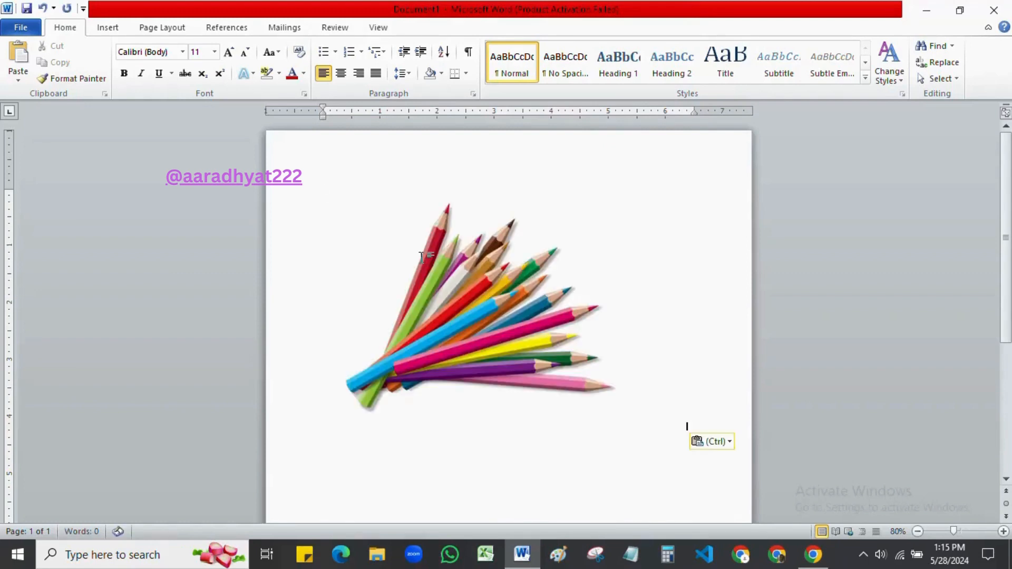
{"action": "left_click", "coordinate": [421, 258]}
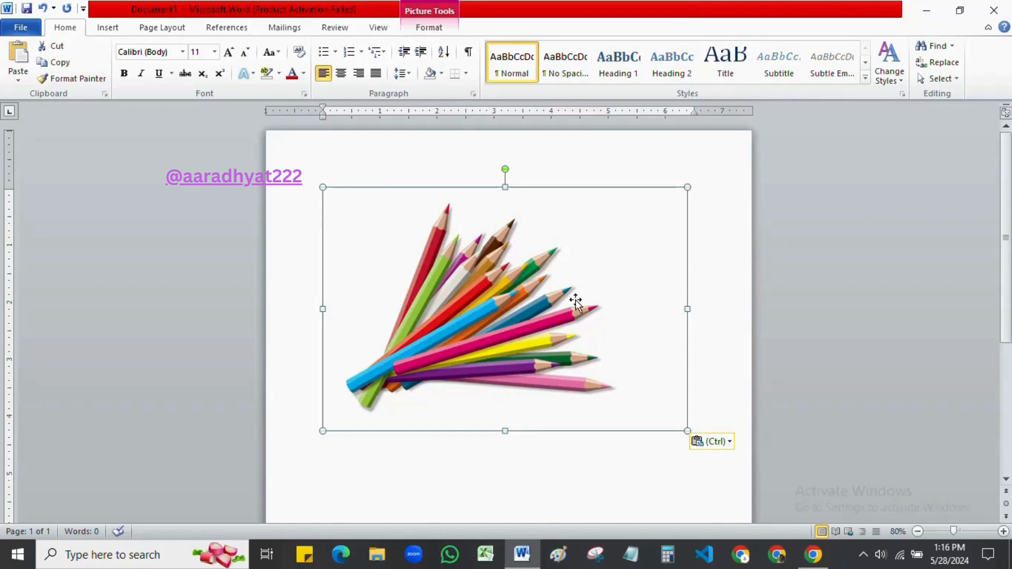
- Try reducing the page's top margin and the picture paragraph's left indent, and undo both changes
{"action": "scroll", "coordinate": [576, 296], "scroll_direction": "down", "scroll_amount": 5}
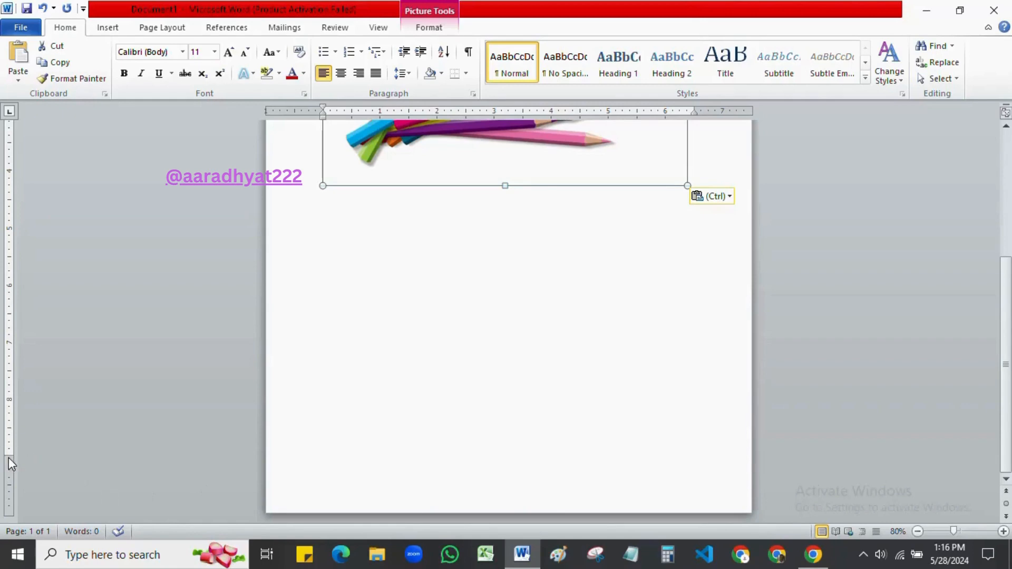
{"action": "scroll", "coordinate": [382, 382], "scroll_direction": "up", "scroll_amount": 5}
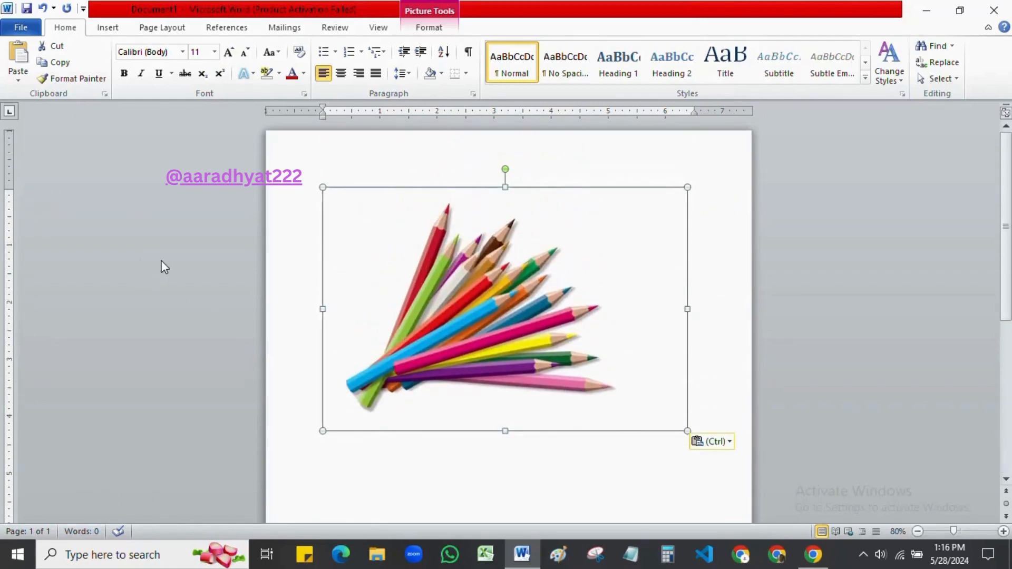
{"action": "scroll", "coordinate": [153, 267], "scroll_direction": "up", "scroll_amount": 6, "text": "ctrl"}
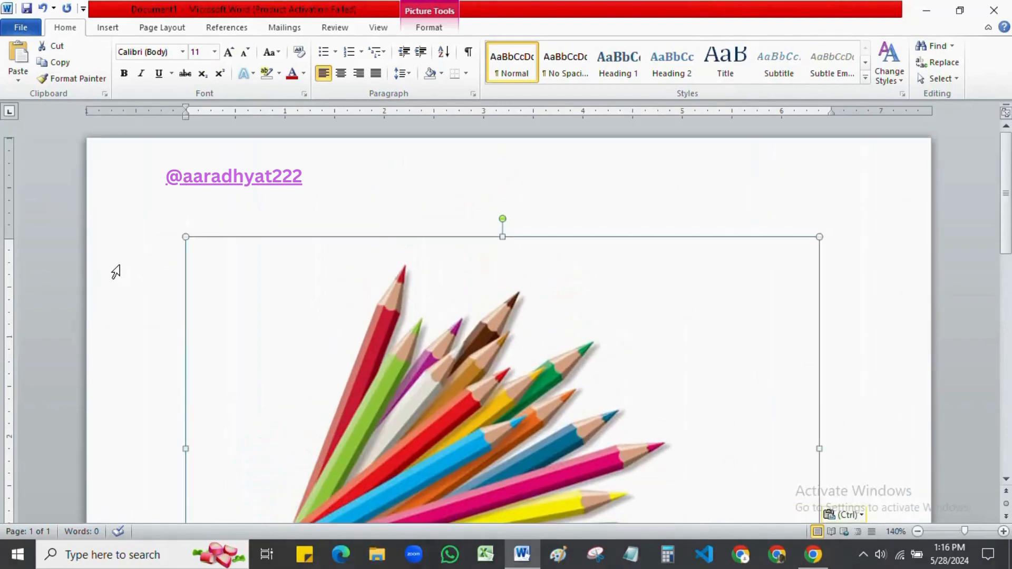
{"action": "left_click_drag", "start_coordinate": [8, 238], "coordinate": [23, 159]}
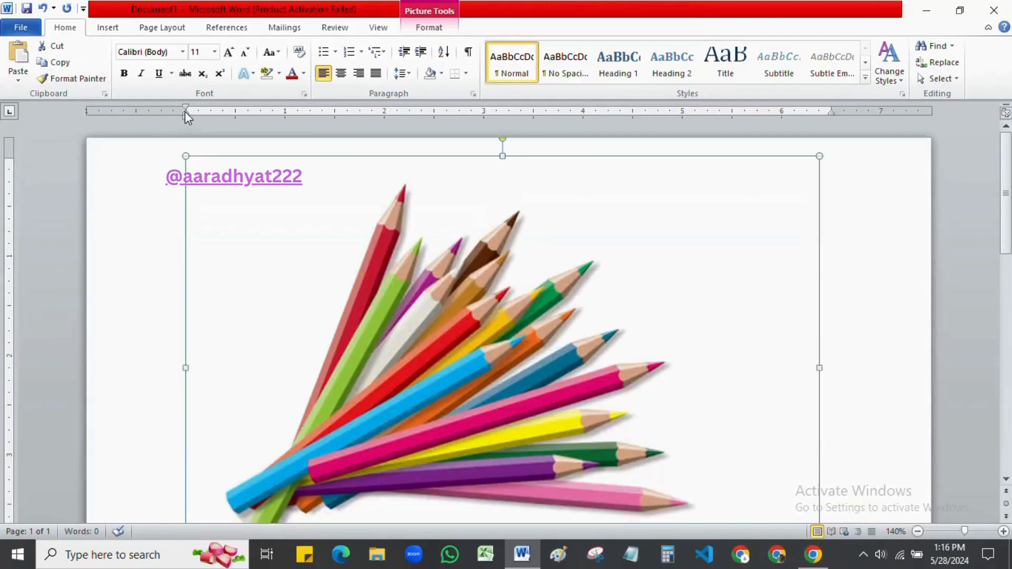
{"action": "left_click_drag", "start_coordinate": [186, 115], "coordinate": [116, 113]}
{"action": "left_click_drag", "start_coordinate": [181, 112], "coordinate": [112, 111]}
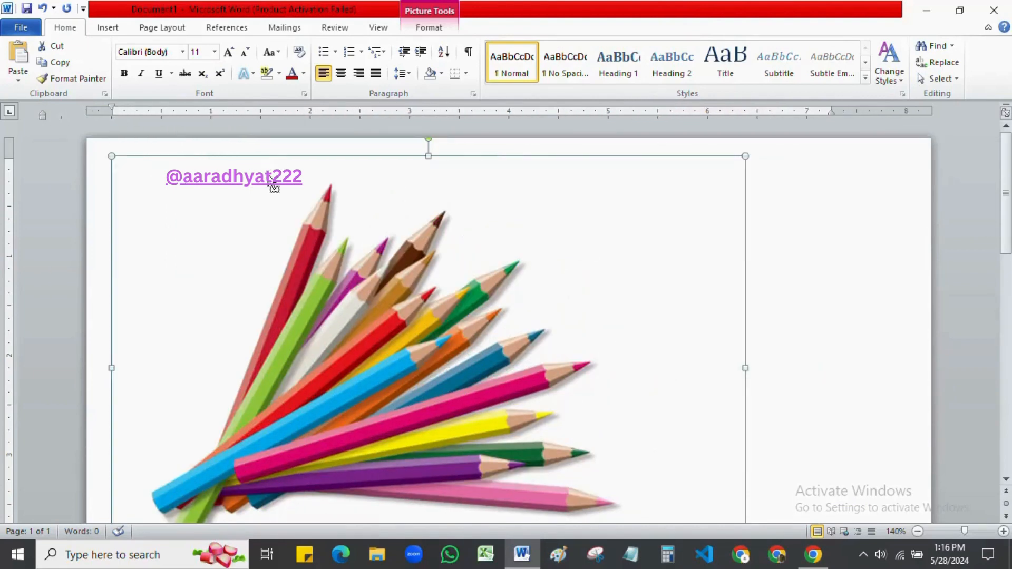
{"action": "key", "text": "ctrl+z"}
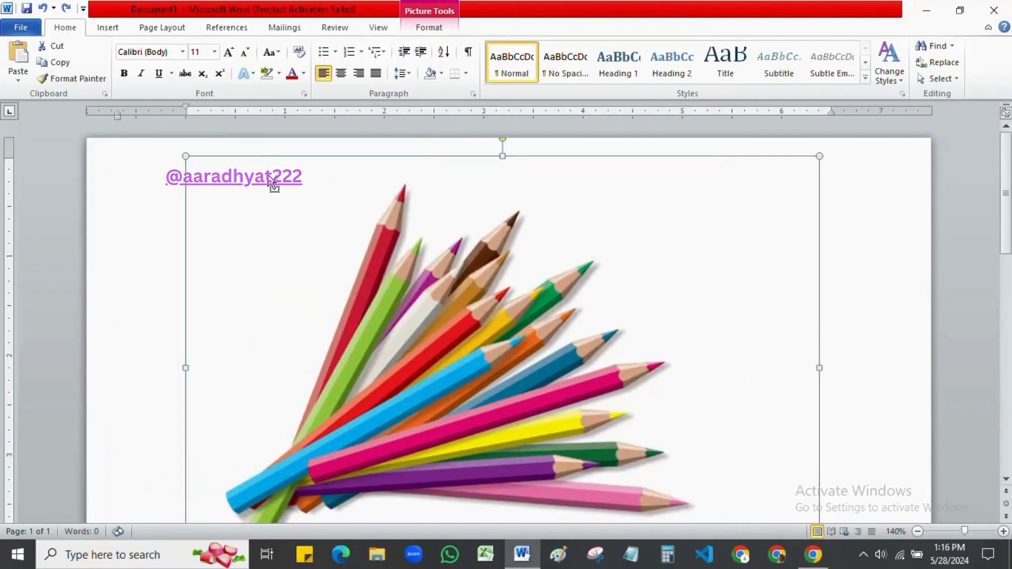
{"action": "key", "text": "ctrl+z"}
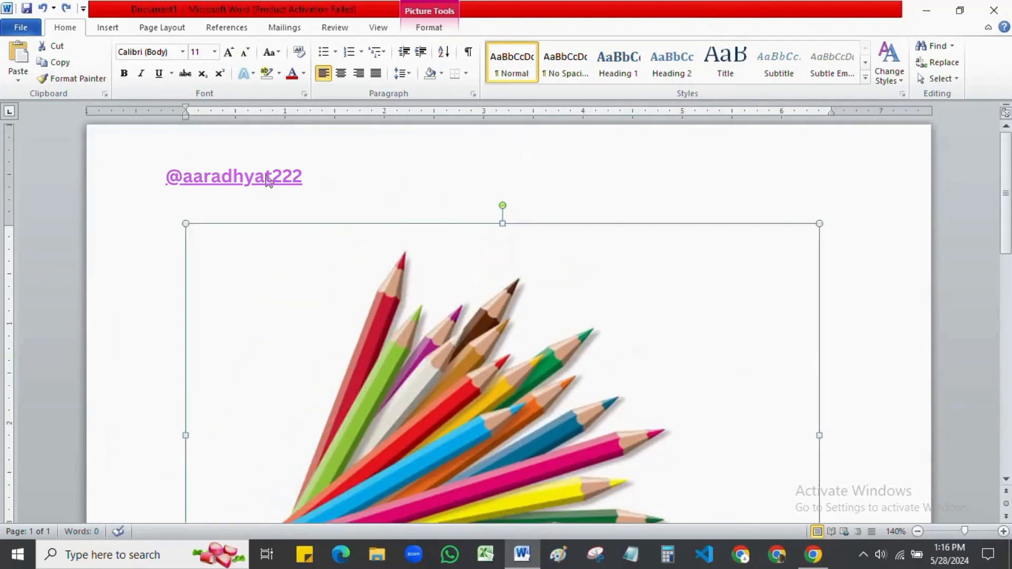
- Shrink the pencils picture proportionally to about 3.07 by 2.05 inches and try to move it across the page
{"action": "scroll", "coordinate": [269, 181], "scroll_direction": "down", "scroll_amount": 6}
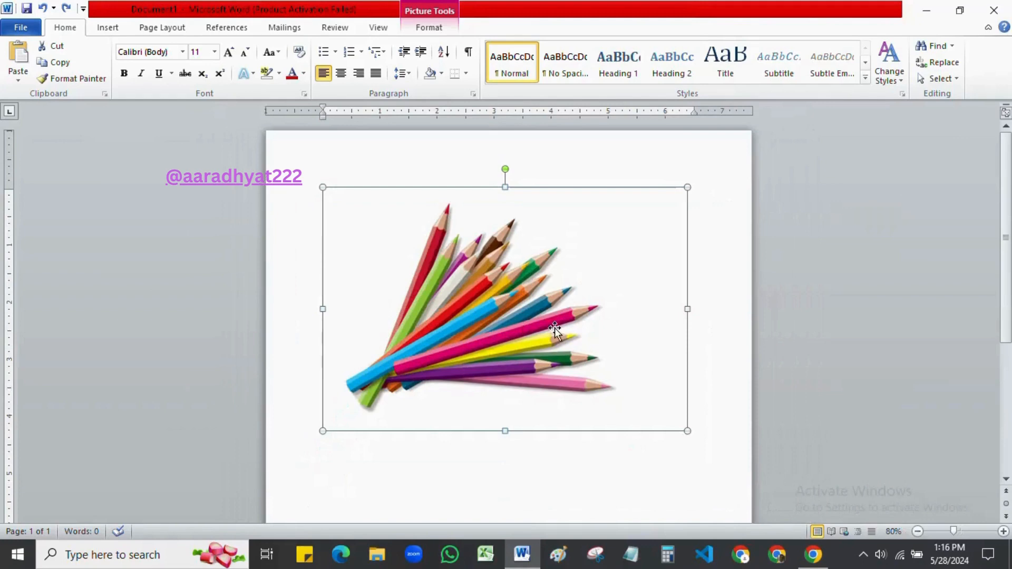
{"action": "left_click_drag", "start_coordinate": [687, 432], "coordinate": [401, 304]}
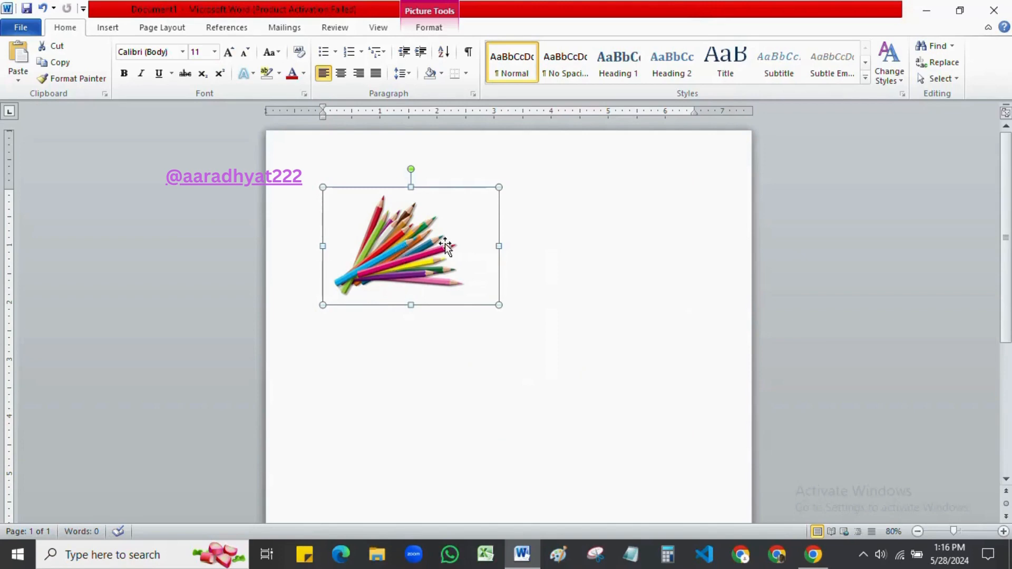
{"action": "left_click_drag", "start_coordinate": [419, 246], "coordinate": [630, 189]}
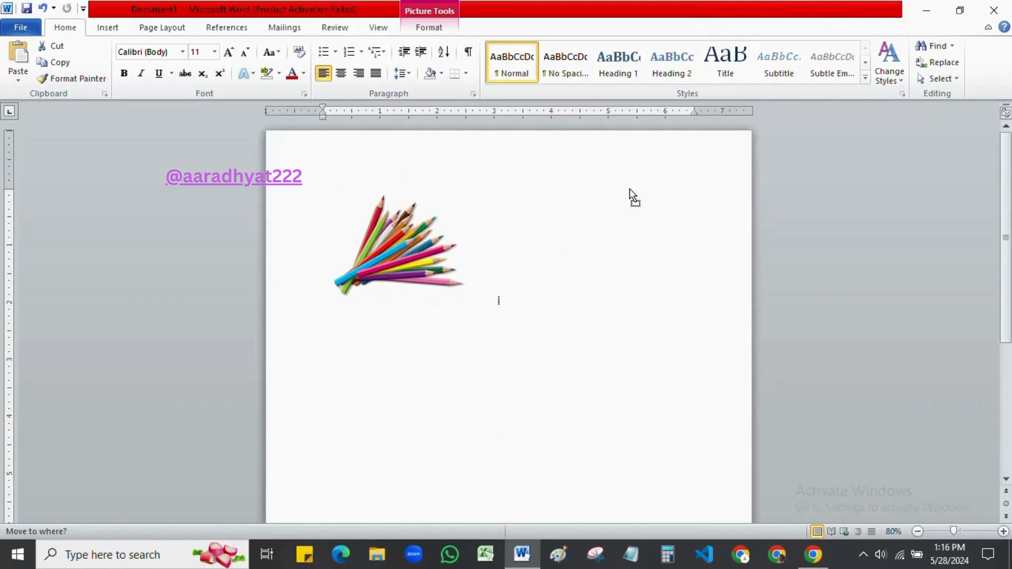
{"action": "left_click_drag", "start_coordinate": [631, 297], "coordinate": [529, 293]}
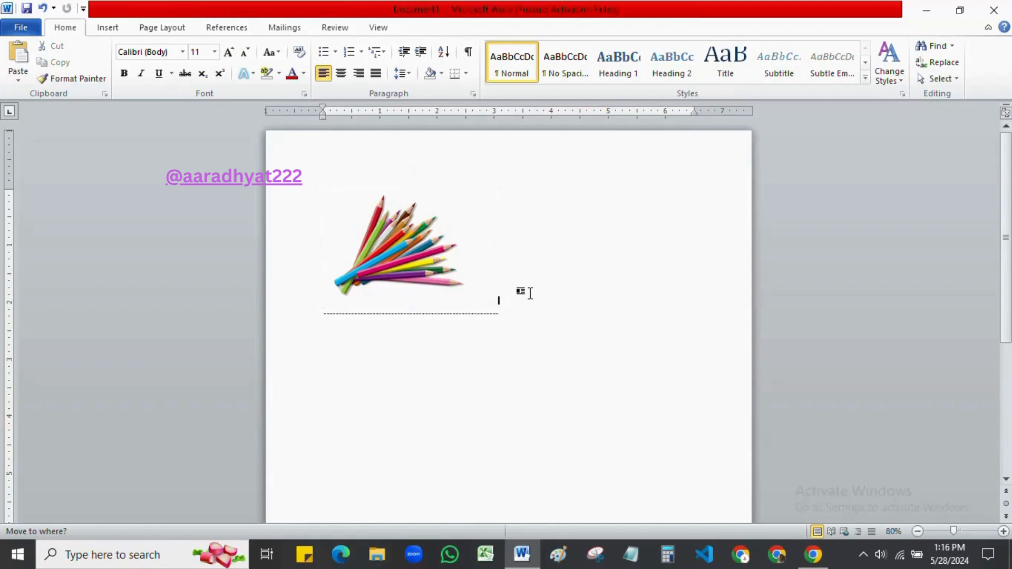
- Try adding the text ABC and a second, reduced copy of the picture after the first one, and undo these additions
{"action": "type", "text": "ABC"}
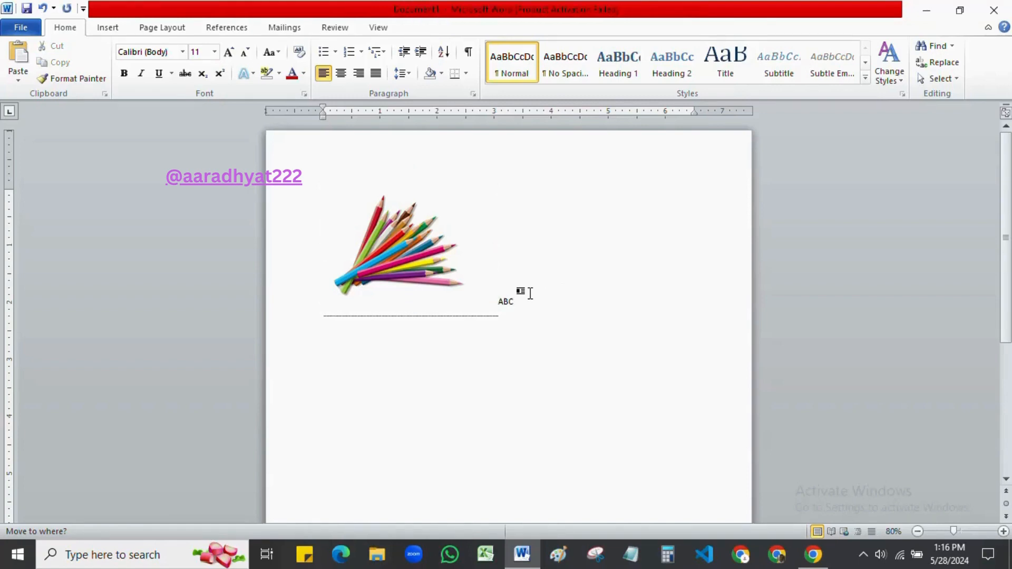
{"action": "key", "text": "ctrl+v"}
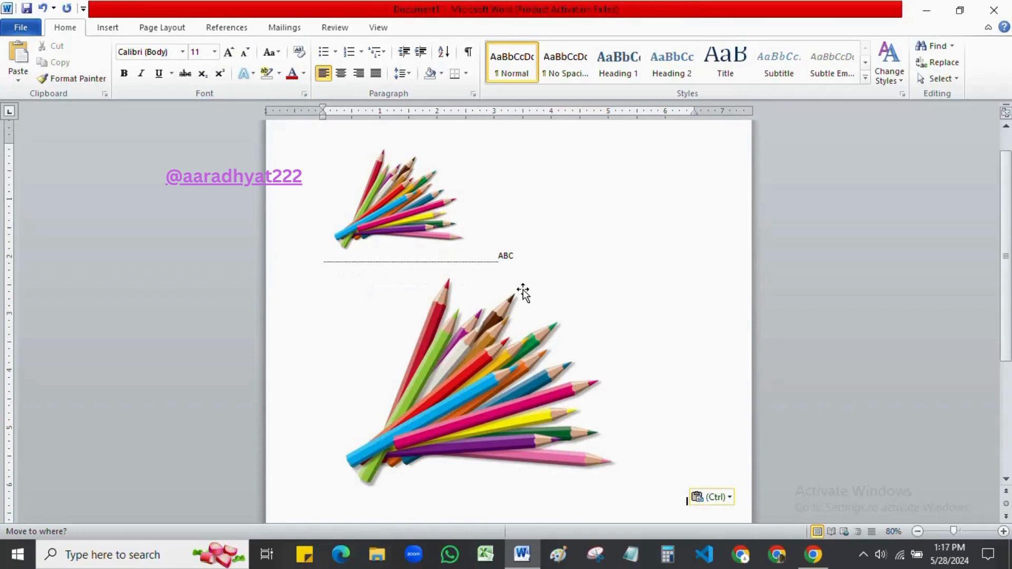
{"action": "left_click", "coordinate": [508, 348]}
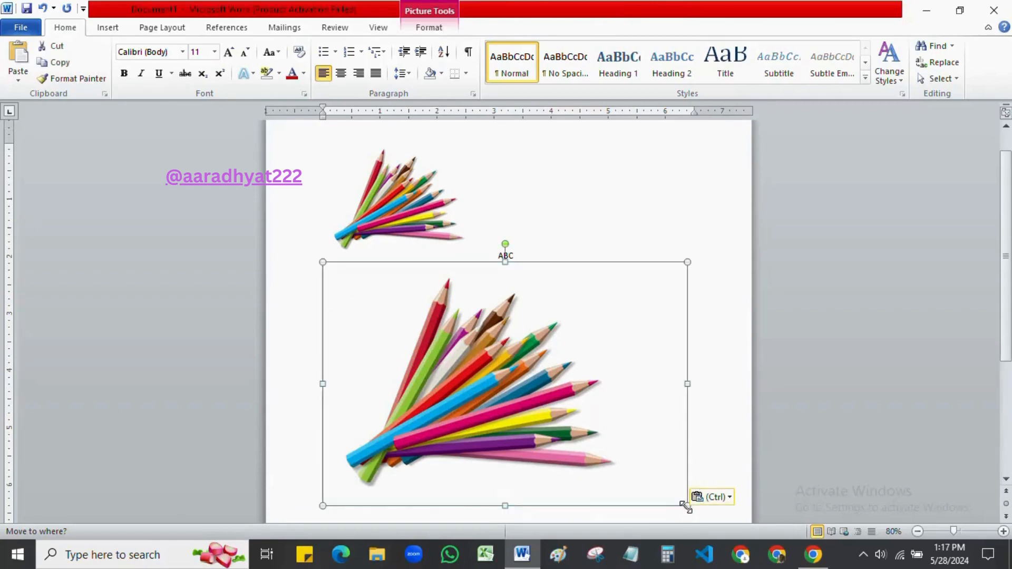
{"action": "mouse_move", "coordinate": [683, 507]}
{"action": "left_mouse_down"}
{"action": "mouse_move", "coordinate": [508, 384]}
{"action": "mouse_move", "coordinate": [488, 384]}
{"action": "left_mouse_up"}
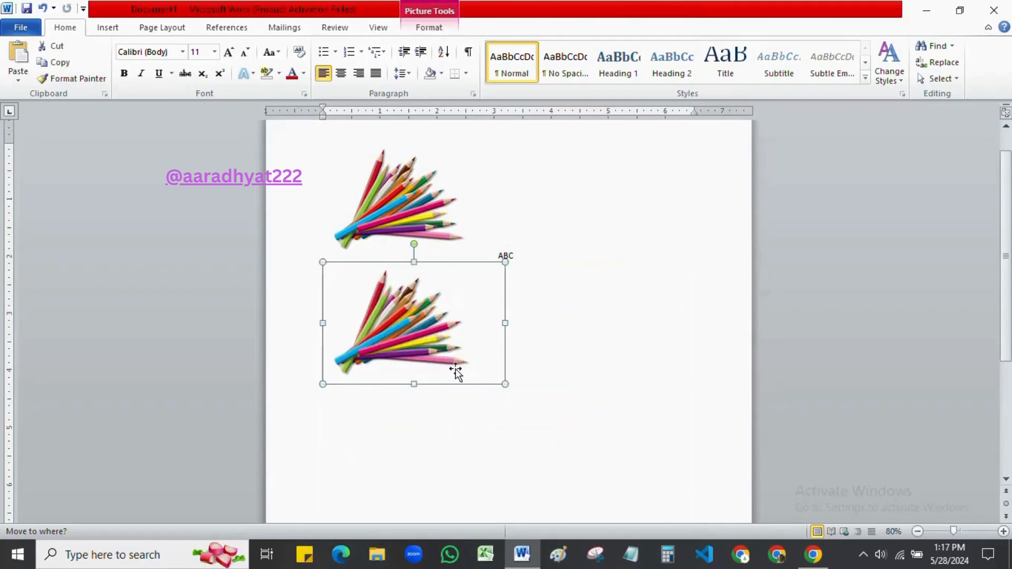
{"action": "left_click", "coordinate": [523, 265]}
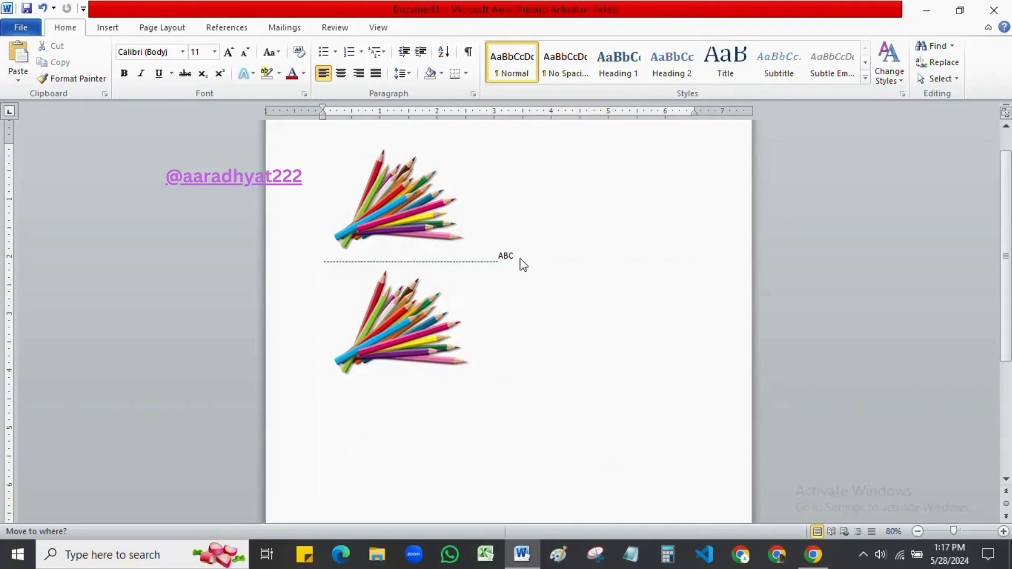
{"action": "key", "text": "Escape"}
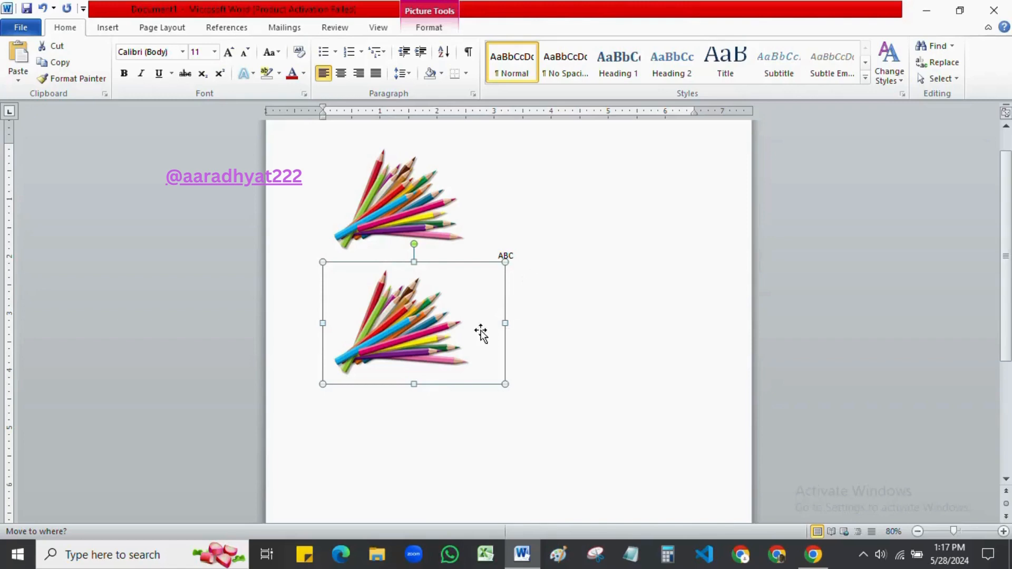
{"action": "key", "text": "ctrl+z"}
{"action": "key", "text": "ctrl+z"}
{"action": "key", "text": "ctrl+z"}
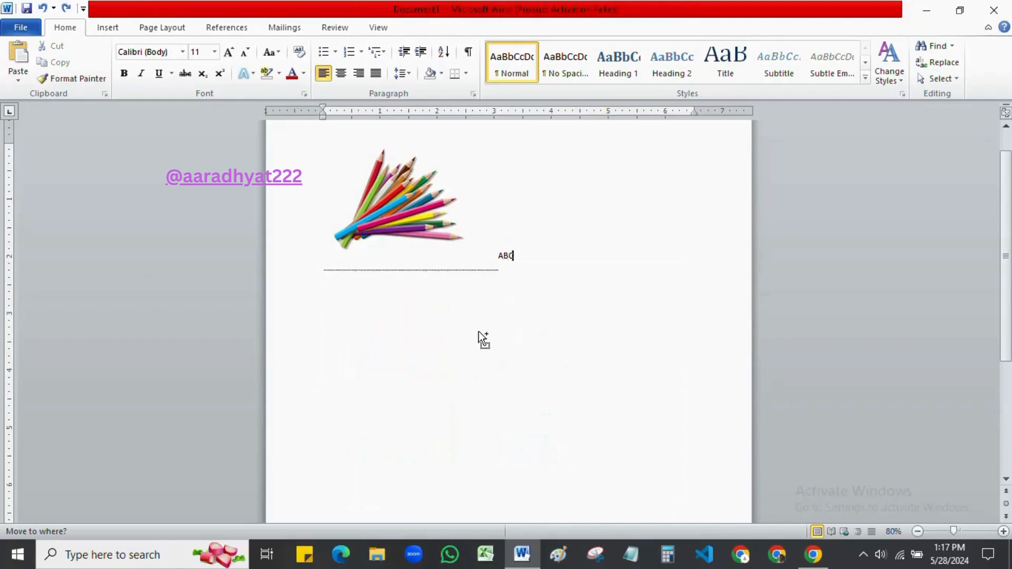
- Set the pencils picture's text wrapping to Behind Text and move it to the upper-left corner of the page
{"action": "left_click", "coordinate": [441, 208]}
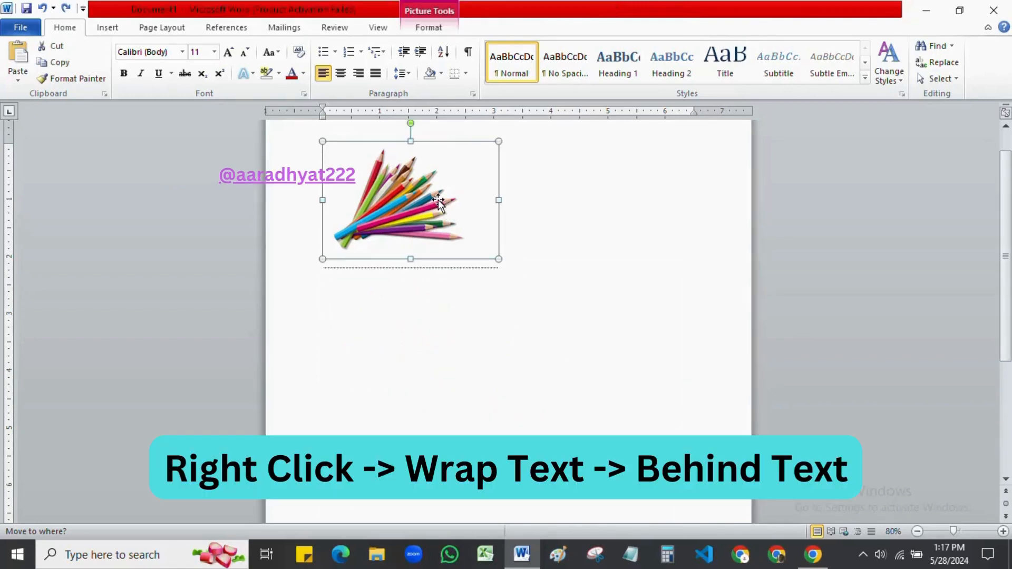
{"action": "right_click", "coordinate": [438, 203]}
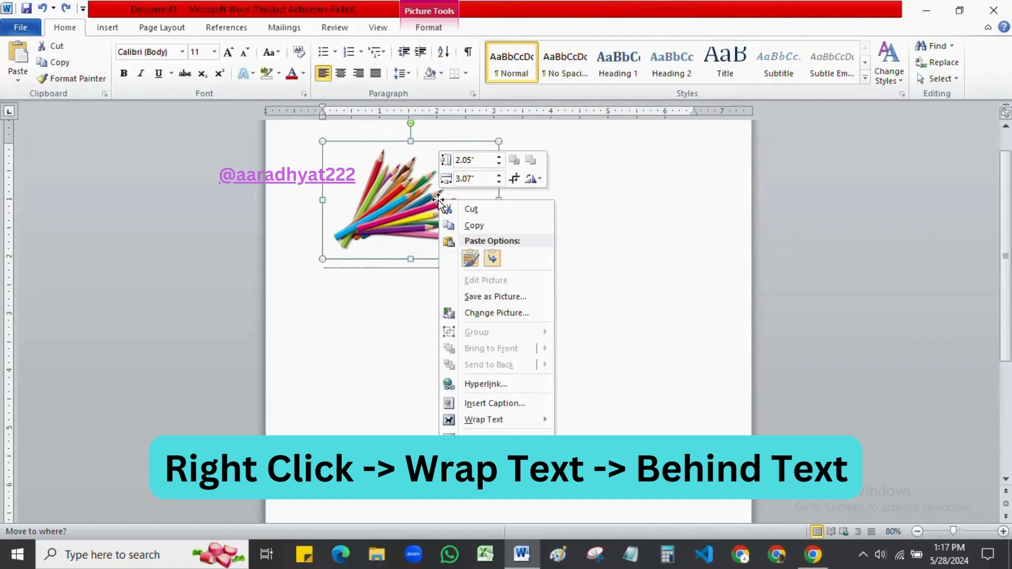
{"action": "mouse_move", "coordinate": [476, 424]}
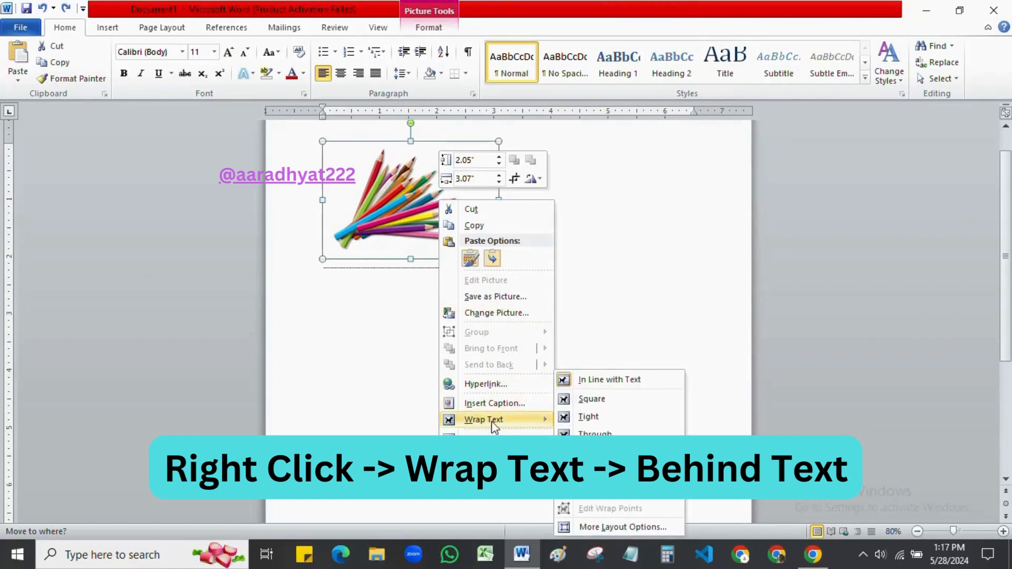
{"action": "left_click", "coordinate": [564, 419]}
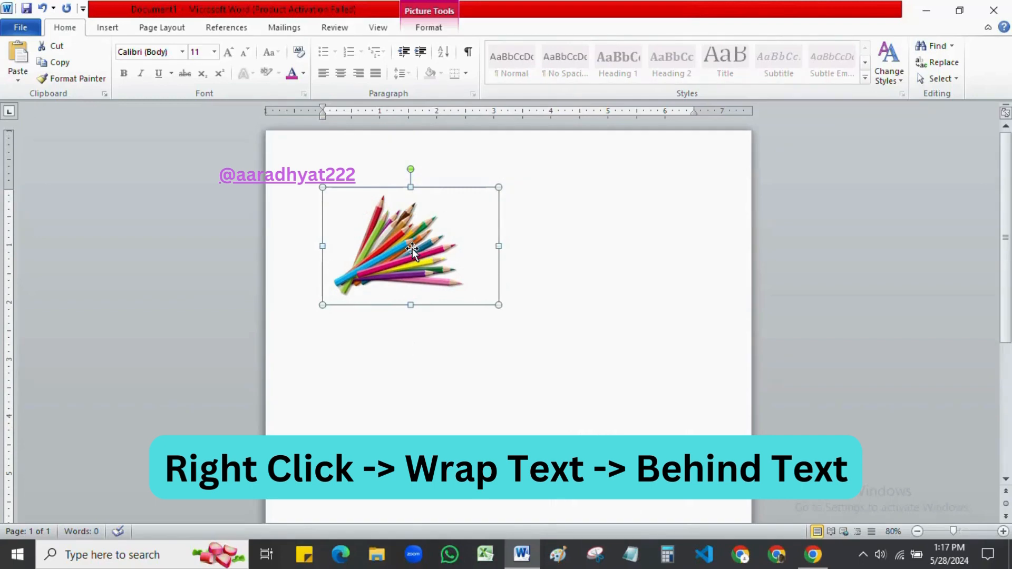
{"action": "mouse_move", "coordinate": [412, 249]}
{"action": "left_mouse_down"}
{"action": "mouse_move", "coordinate": [456, 190]}
{"action": "mouse_move", "coordinate": [345, 202]}
{"action": "mouse_move", "coordinate": [354, 197]}
{"action": "left_mouse_up"}
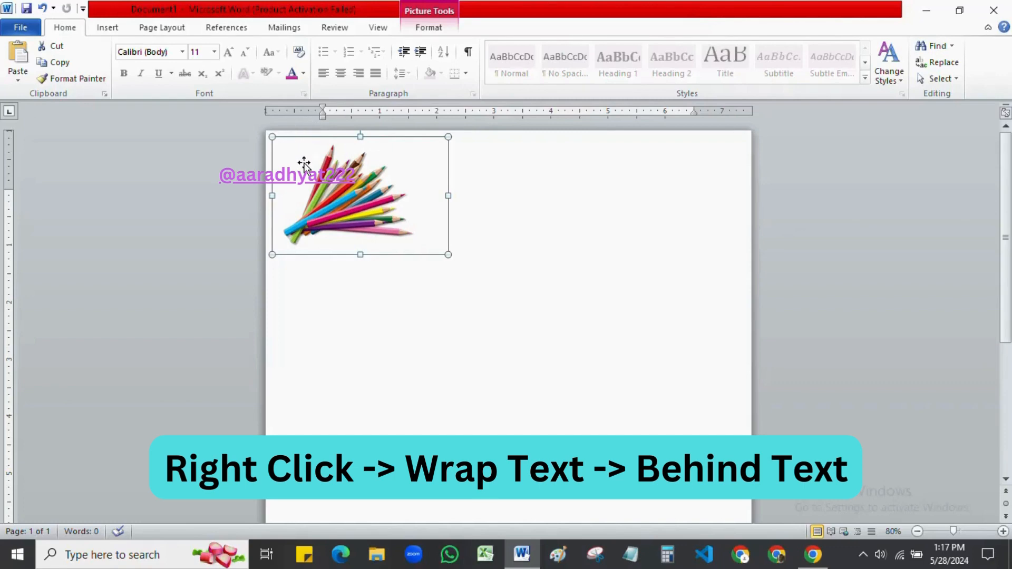
- Switch to the Google image results in Chrome and copy the YouTube picture of strawberries surrounded by colored pencils
{"action": "left_click_drag", "start_coordinate": [303, 158], "coordinate": [359, 177]}
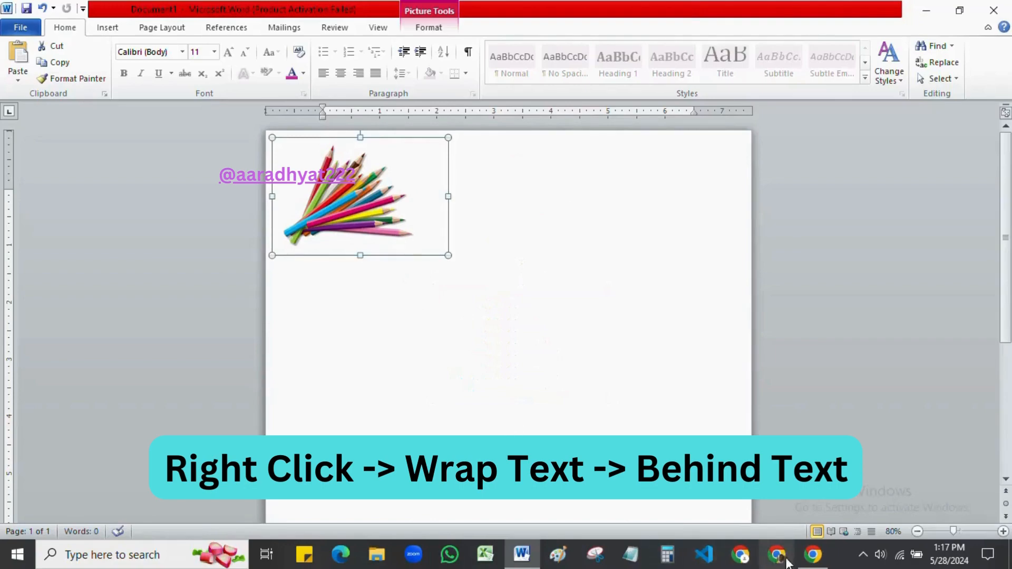
{"action": "left_click", "coordinate": [812, 555]}
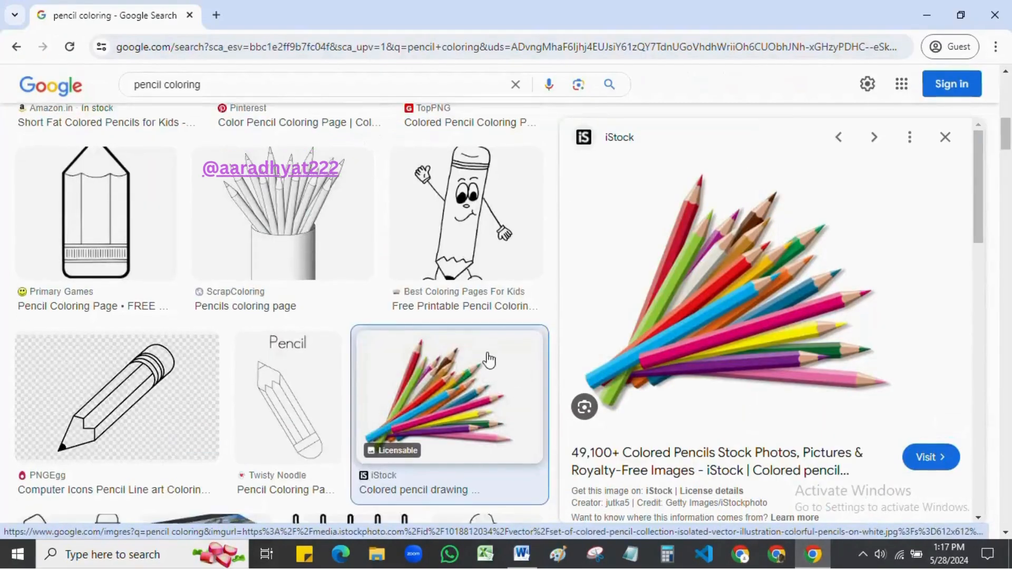
{"action": "scroll", "coordinate": [489, 360], "scroll_direction": "down", "scroll_amount": 10}
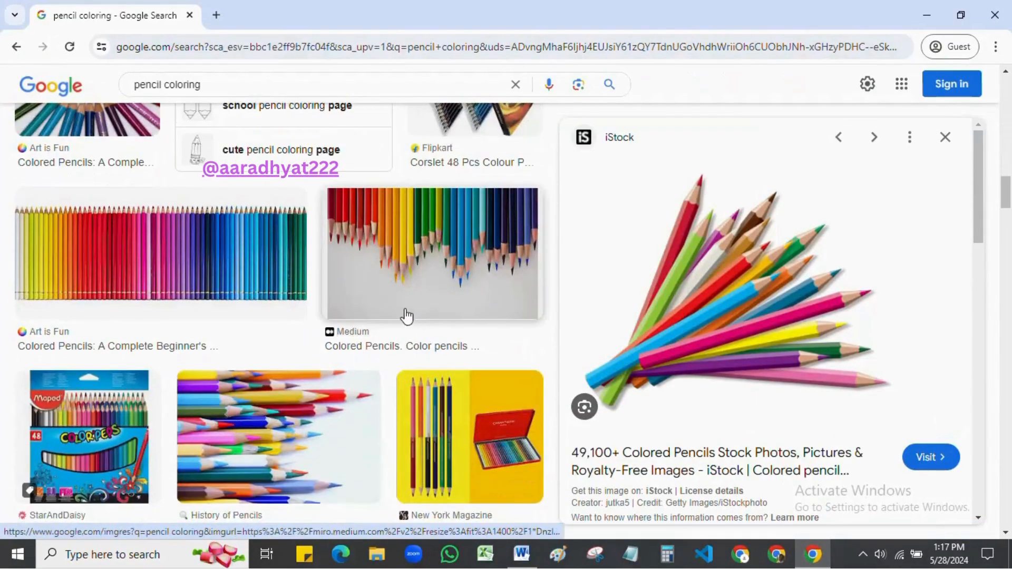
{"action": "scroll", "coordinate": [406, 312], "scroll_direction": "down", "scroll_amount": 7}
{"action": "scroll", "coordinate": [408, 310], "scroll_direction": "down", "scroll_amount": 8}
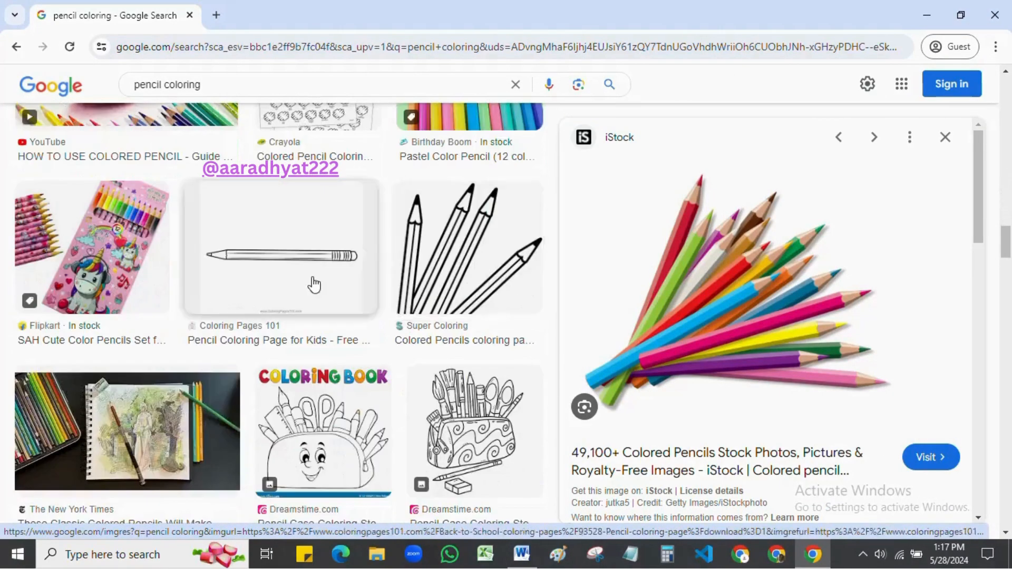
{"action": "scroll", "coordinate": [312, 282], "scroll_direction": "up", "scroll_amount": 5}
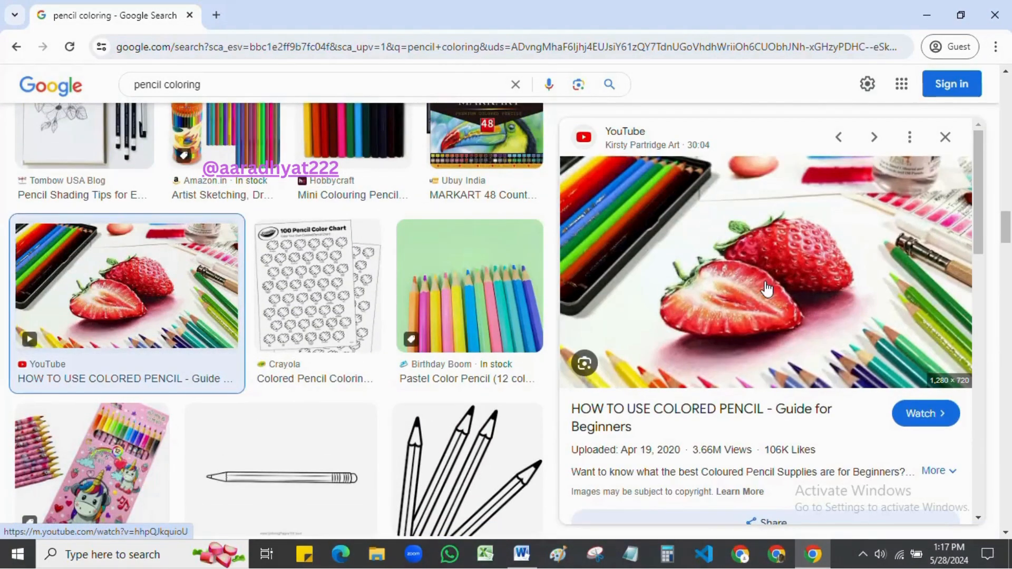
{"action": "right_click", "coordinate": [766, 284]}
{"action": "scroll", "coordinate": [815, 238], "scroll_direction": "down", "scroll_amount": 1}
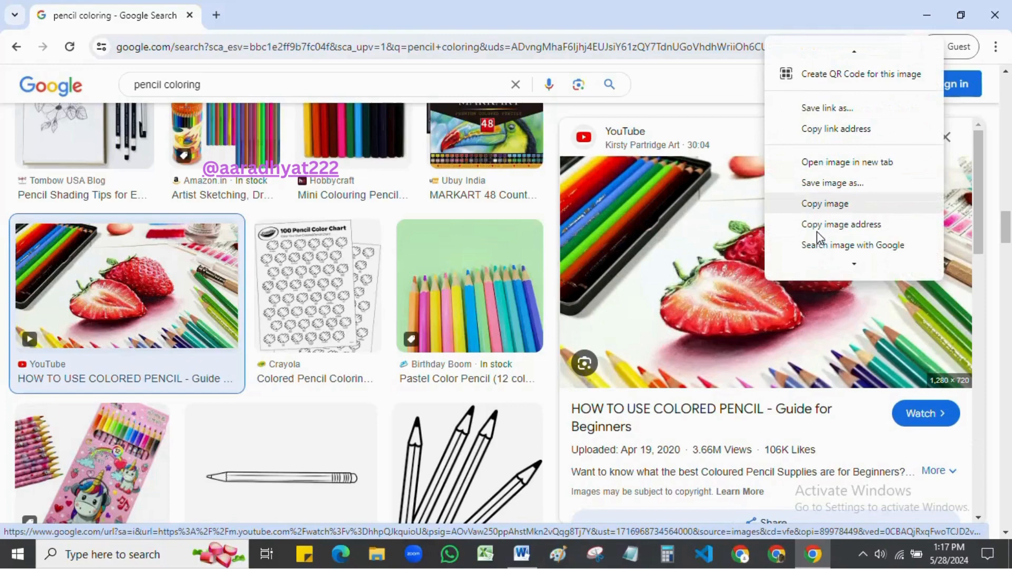
{"action": "left_click", "coordinate": [813, 203]}
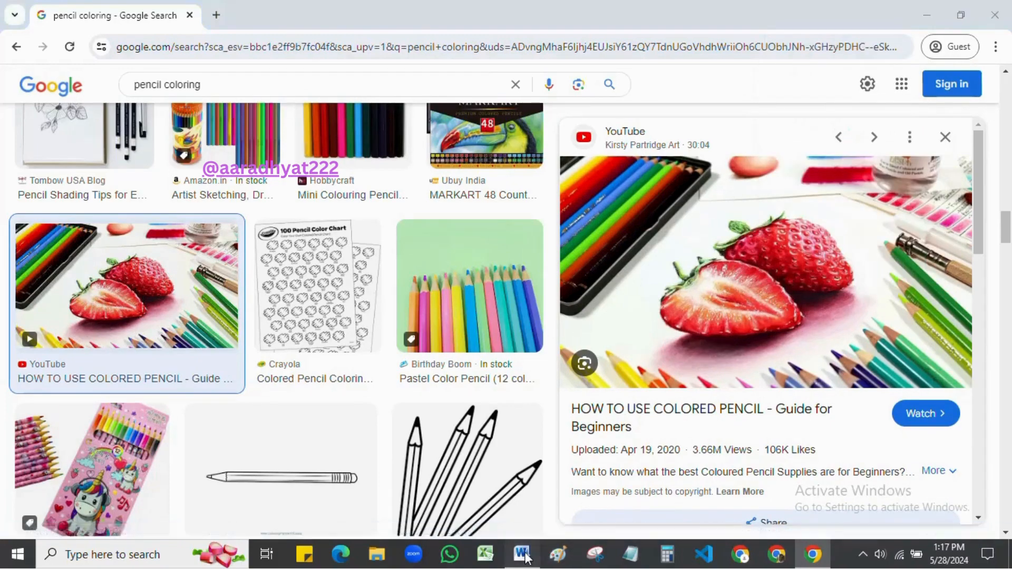
- Paste the strawberry picture into the Word document and set its text wrapping to Behind Text
{"action": "left_click", "coordinate": [522, 554]}
{"action": "left_click", "coordinate": [423, 326]}
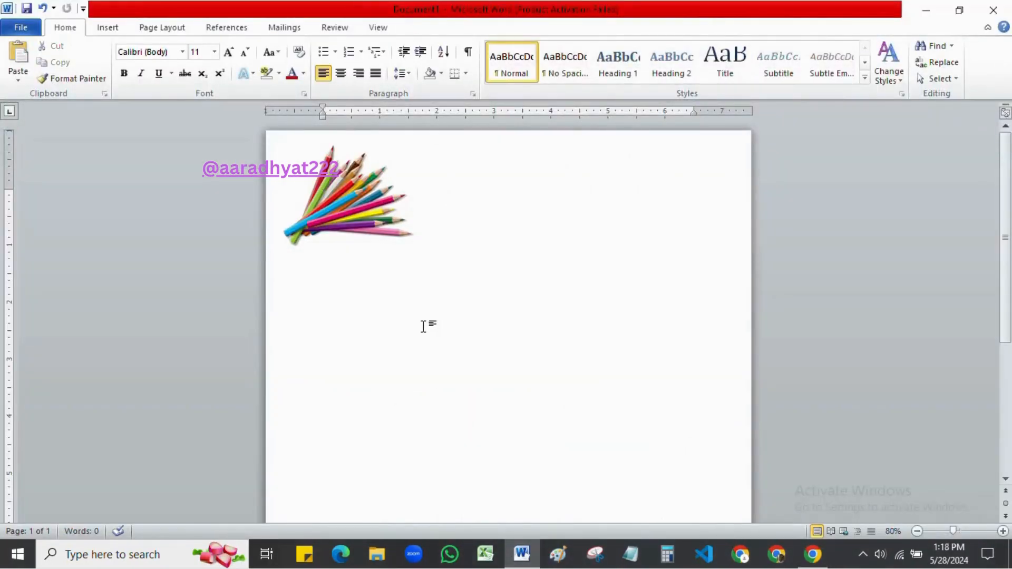
{"action": "key", "text": "ctrl+v"}
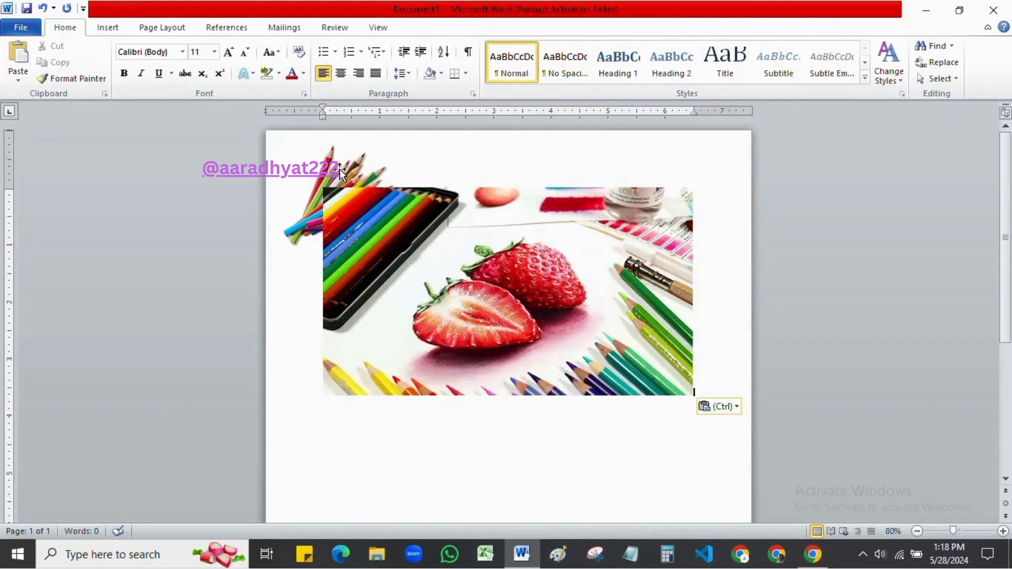
{"action": "left_click", "coordinate": [531, 277]}
{"action": "right_click", "coordinate": [531, 277]}
{"action": "mouse_move", "coordinate": [584, 238]}
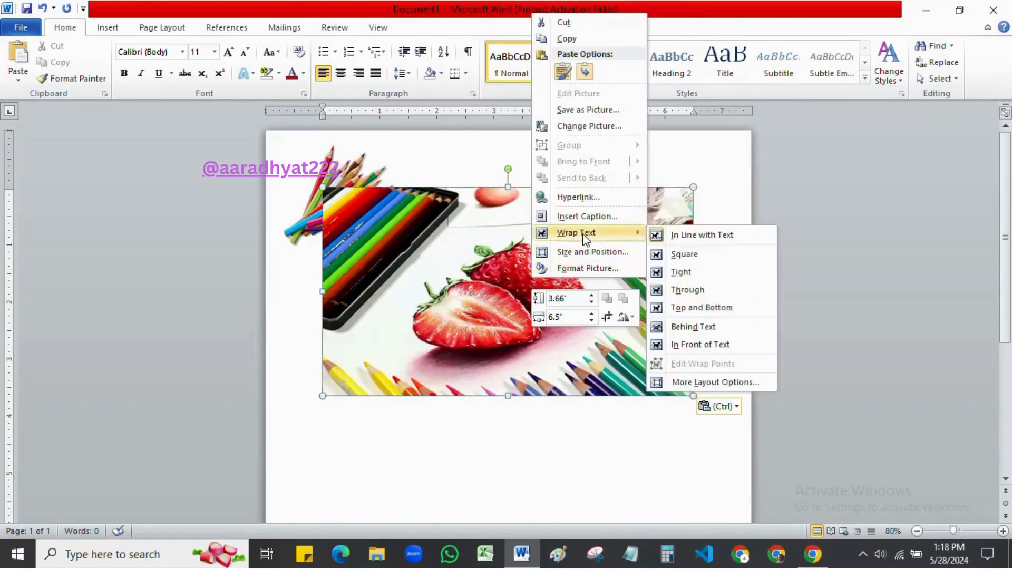
{"action": "left_click", "coordinate": [679, 330]}
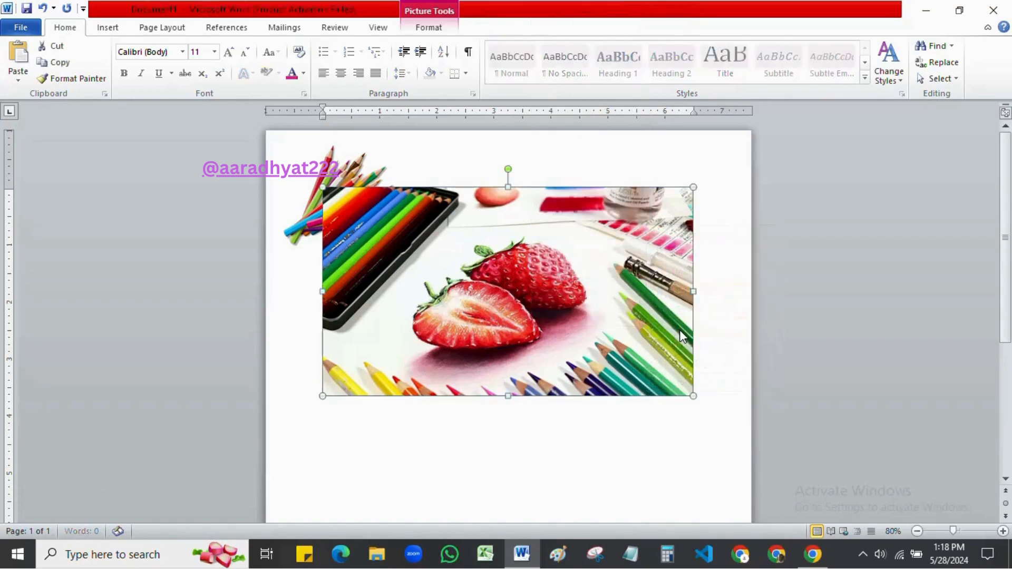
- Shrink the strawberry picture proportionally to about 5.7 inches wide and move it to the page's upper-right area, beside the pencils picture
{"action": "left_click_drag", "start_coordinate": [692, 393], "coordinate": [648, 371]}
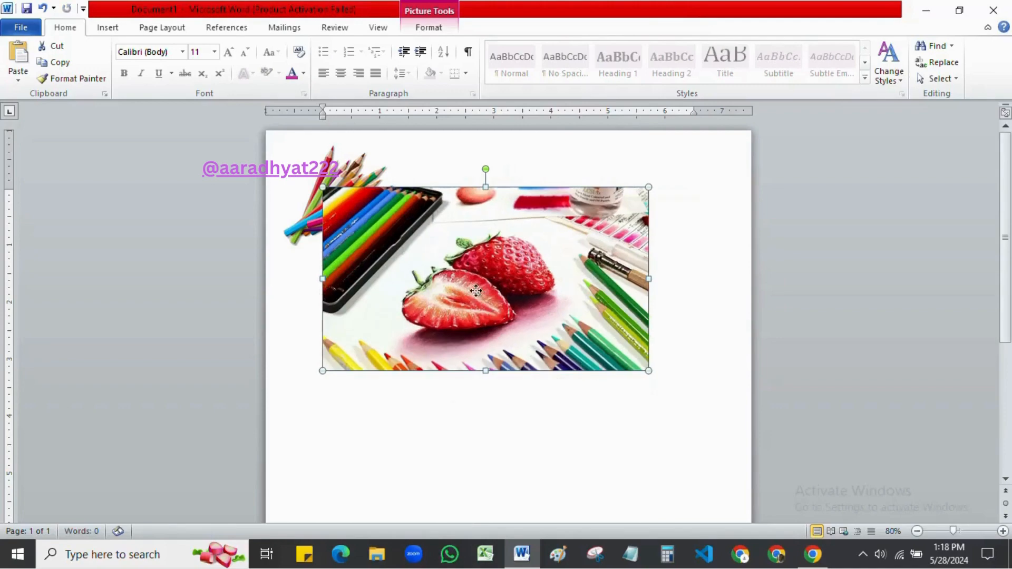
{"action": "left_click_drag", "start_coordinate": [476, 291], "coordinate": [568, 246]}
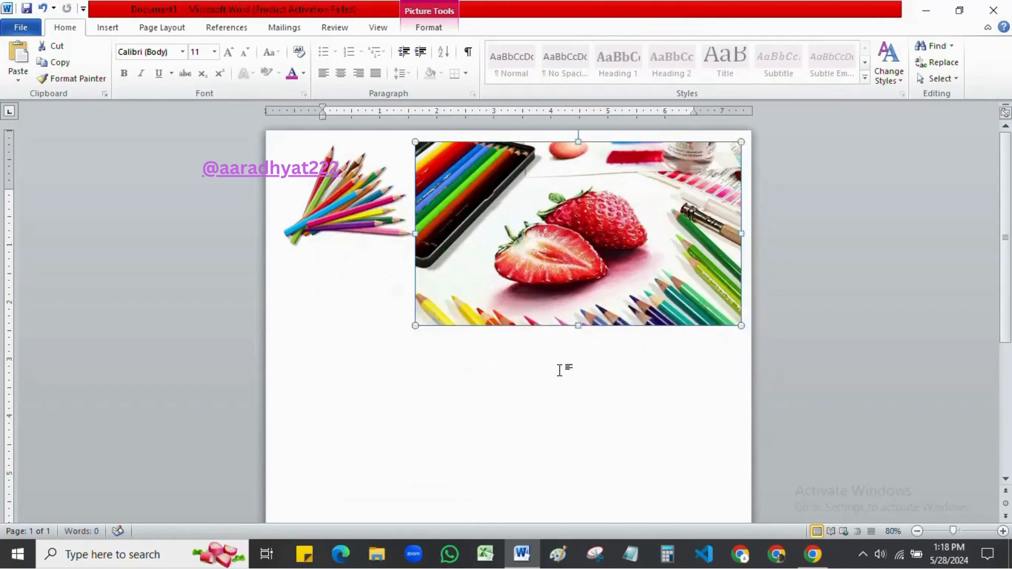
{"action": "left_click", "coordinate": [607, 434]}
- Switch back to the image results in Chrome and copy the Art is Fun picture of three pencils with pink shading strips
{"action": "left_click", "coordinate": [813, 554]}
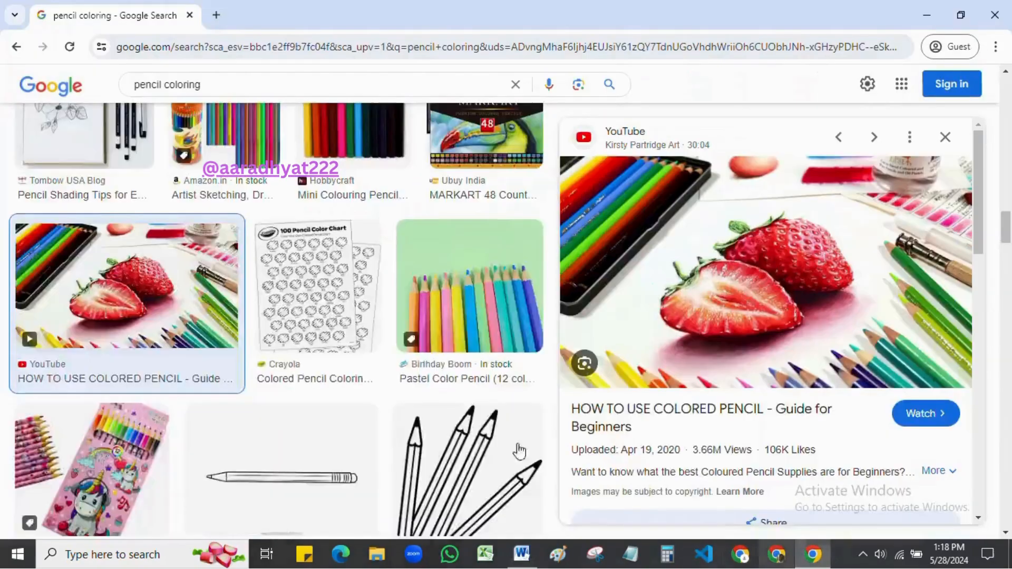
{"action": "scroll", "coordinate": [336, 292], "scroll_direction": "down", "scroll_amount": 6}
{"action": "scroll", "coordinate": [336, 293], "scroll_direction": "up", "scroll_amount": 3}
{"action": "scroll", "coordinate": [336, 293], "scroll_direction": "down", "scroll_amount": 14}
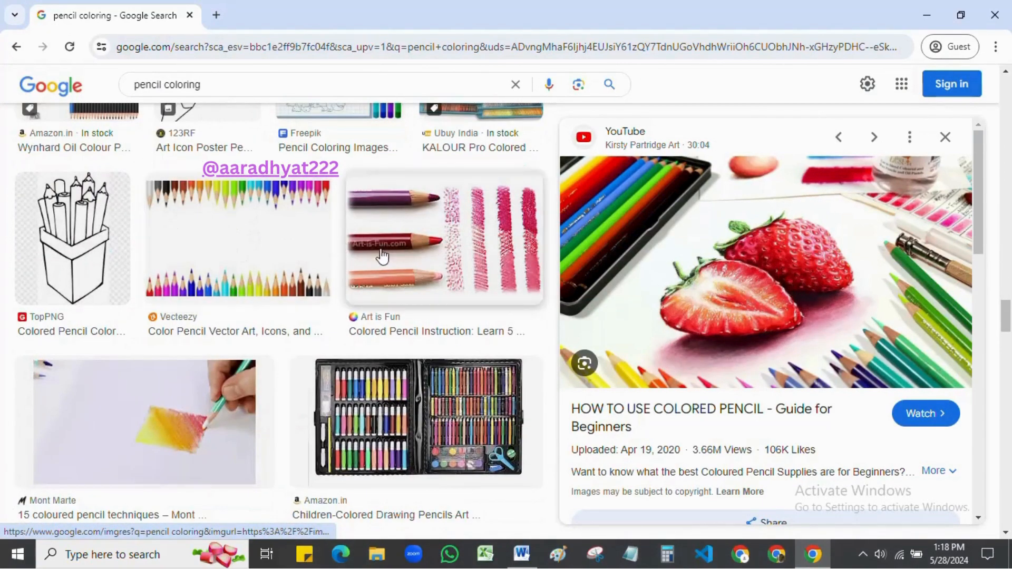
{"action": "left_click", "coordinate": [448, 252]}
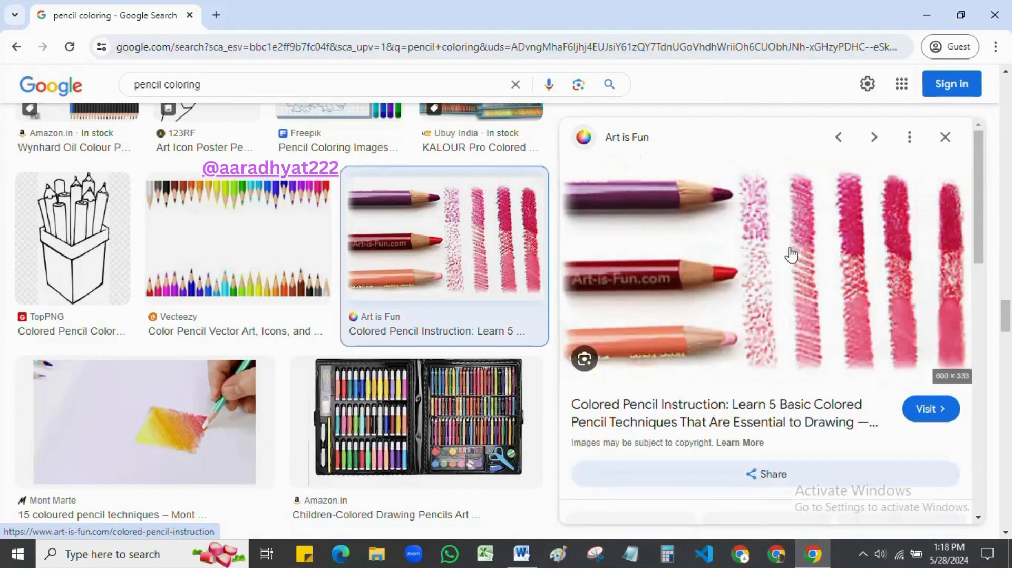
{"action": "right_click", "coordinate": [789, 255]}
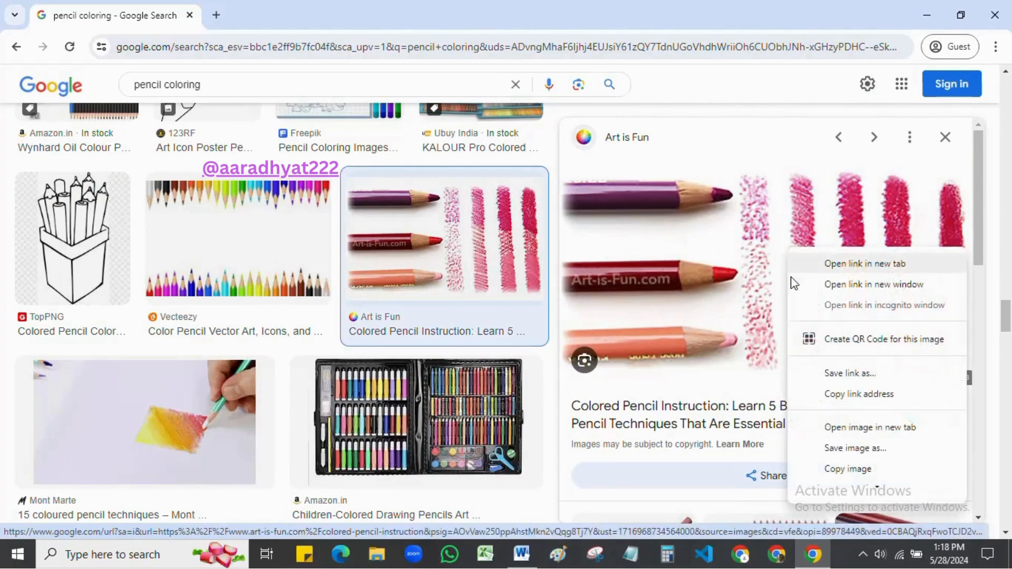
{"action": "scroll", "coordinate": [831, 396], "scroll_direction": "down", "scroll_amount": 1}
{"action": "left_click", "coordinate": [836, 449]}
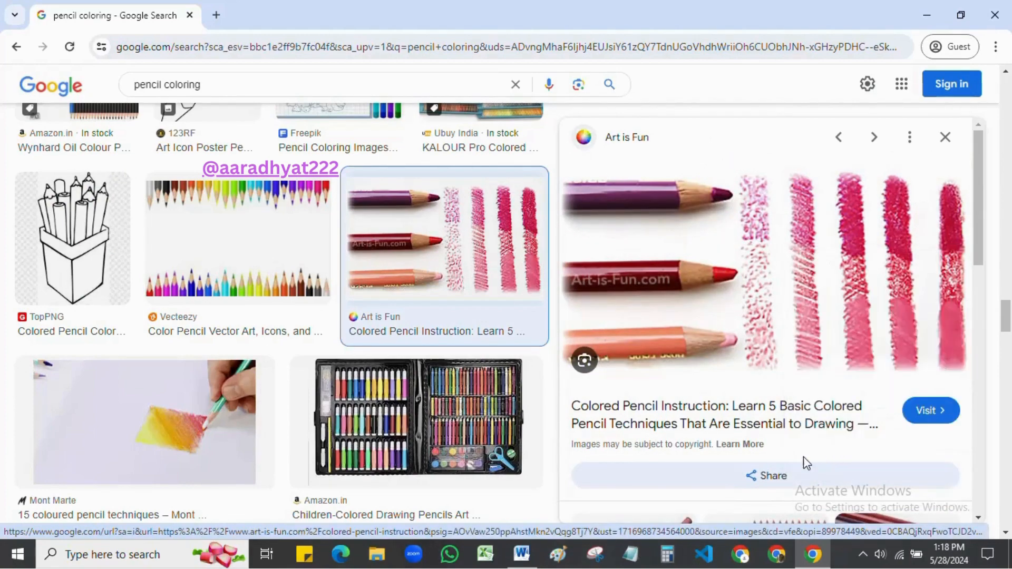
- Paste the pencil shading picture into the Word document and set its text wrapping to Behind Text
{"action": "left_click", "coordinate": [517, 562]}
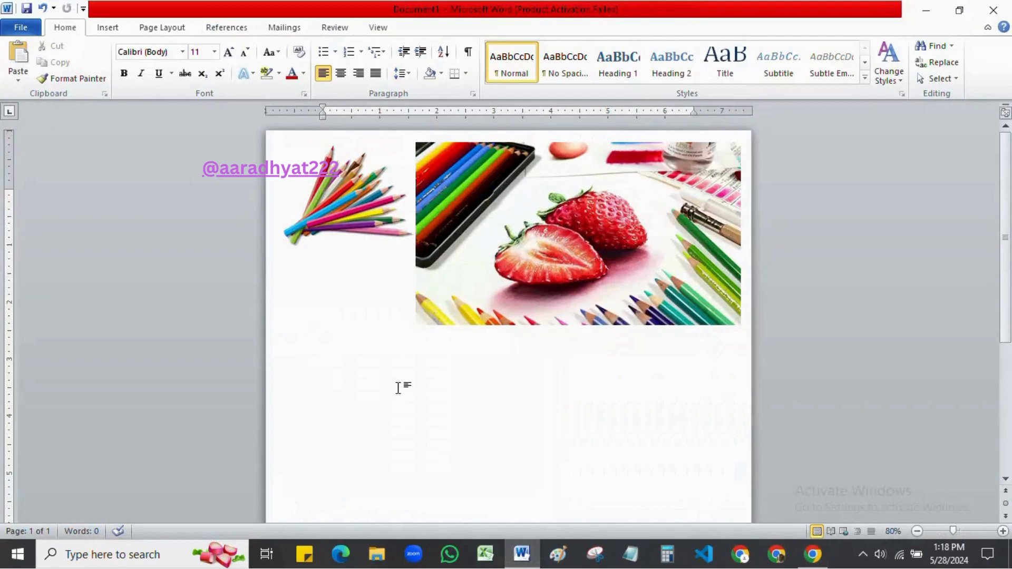
{"action": "key", "text": "ctrl+v"}
{"action": "mouse_move", "coordinate": [479, 294]}
{"action": "left_mouse_down"}
{"action": "mouse_move", "coordinate": [480, 348]}
{"action": "mouse_move", "coordinate": [452, 404]}
{"action": "mouse_move", "coordinate": [482, 353]}
{"action": "left_mouse_up"}
{"action": "right_click", "coordinate": [508, 297]}
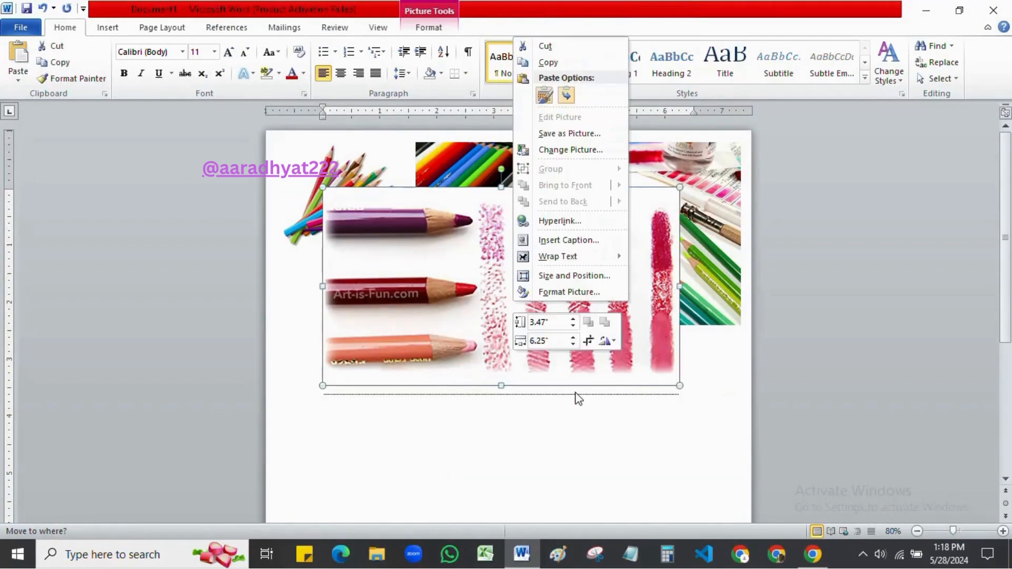
{"action": "mouse_move", "coordinate": [591, 256]}
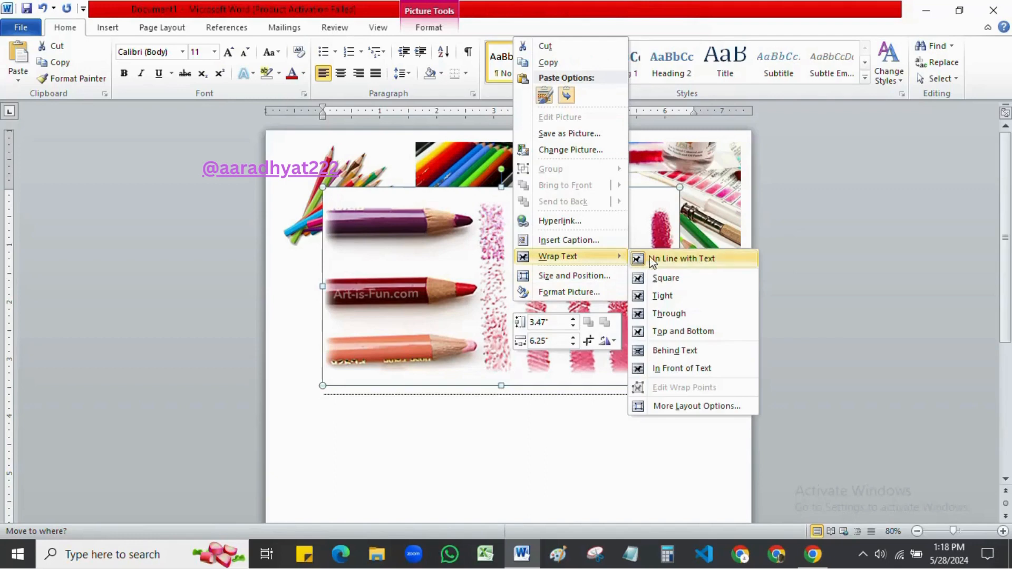
{"action": "left_click", "coordinate": [680, 350]}
- Move the pencil shading picture below the strawberry picture, close to the left edge of the page
{"action": "left_click_drag", "start_coordinate": [601, 332], "coordinate": [548, 443]}
{"action": "left_click_drag", "start_coordinate": [595, 469], "coordinate": [575, 470]}
{"action": "left_click", "coordinate": [818, 393]}
{"action": "scroll", "coordinate": [593, 293], "scroll_direction": "down", "scroll_amount": 3}
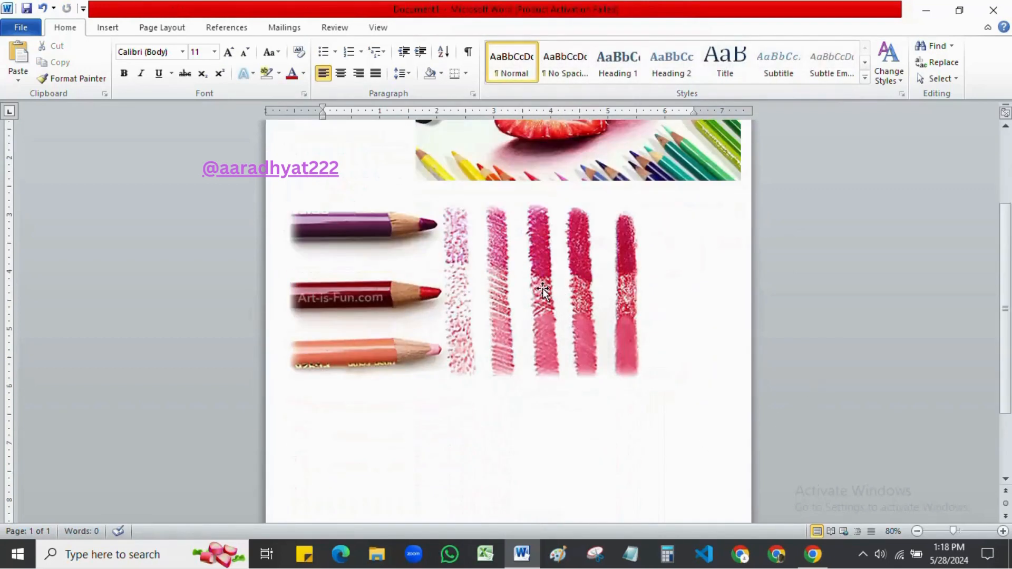
{"action": "mouse_move", "coordinate": [543, 291]}
{"action": "left_mouse_down"}
{"action": "mouse_move", "coordinate": [506, 271]}
{"action": "mouse_move", "coordinate": [505, 285]}
{"action": "left_mouse_up"}
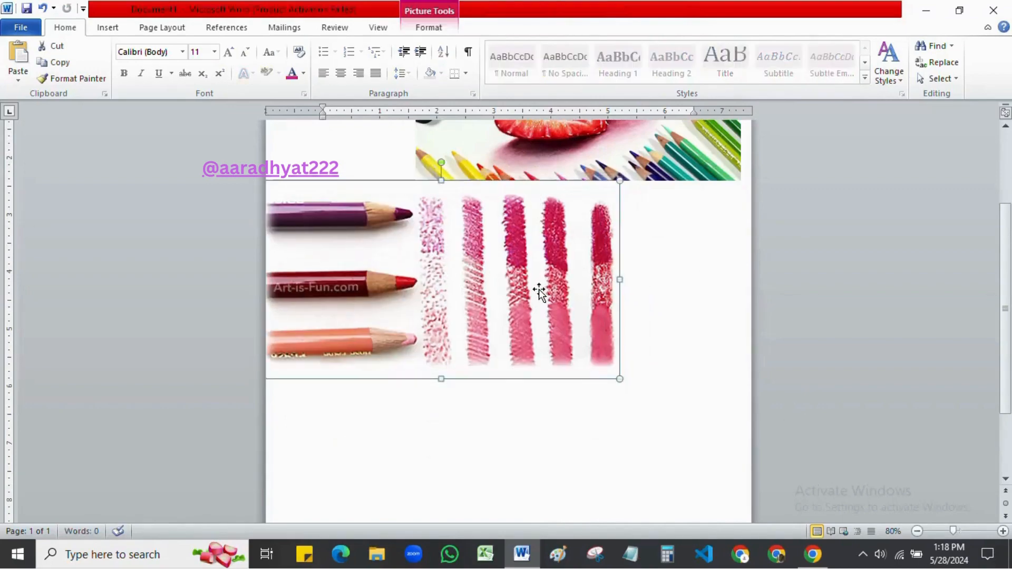
{"action": "left_click", "coordinate": [669, 295]}
{"action": "scroll", "coordinate": [669, 296], "scroll_direction": "up", "scroll_amount": 3}
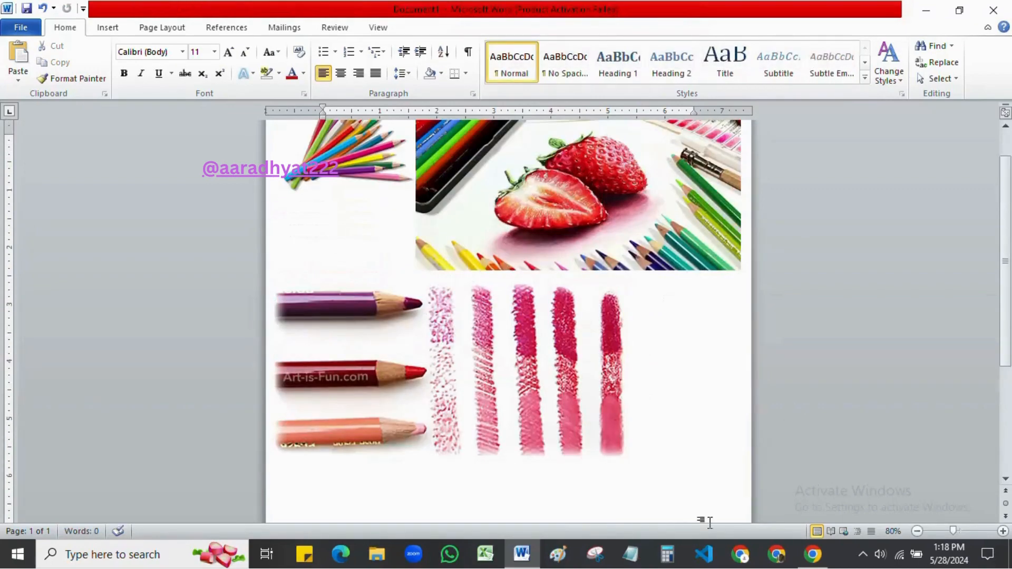
- Return to the image results in Chrome and copy the Shutterstock picture of multicolored pencil scribbles
{"action": "left_click", "coordinate": [812, 553]}
{"action": "scroll", "coordinate": [381, 329], "scroll_direction": "down", "scroll_amount": 10}
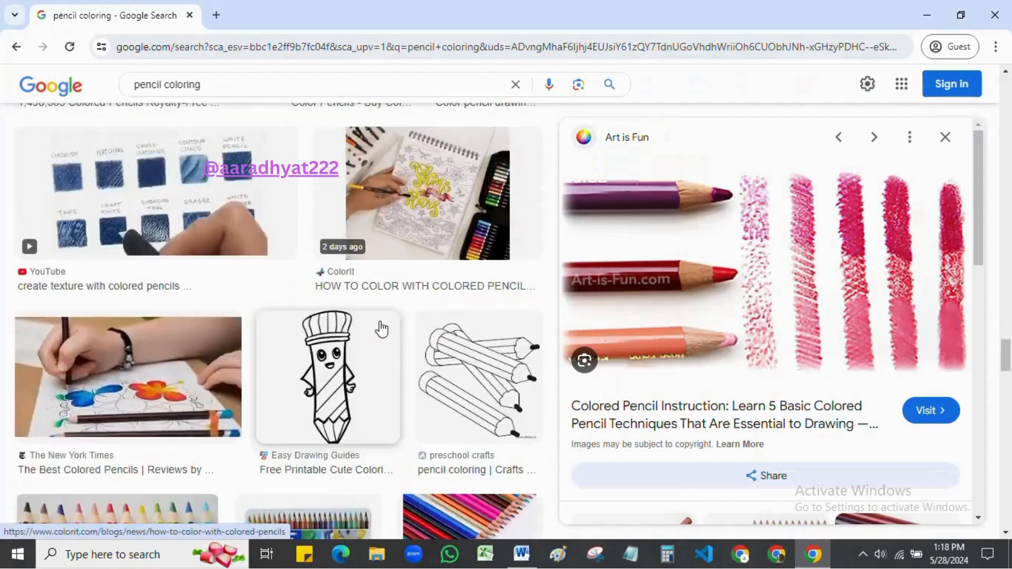
{"action": "scroll", "coordinate": [381, 329], "scroll_direction": "up", "scroll_amount": 4}
{"action": "left_click", "coordinate": [143, 234]}
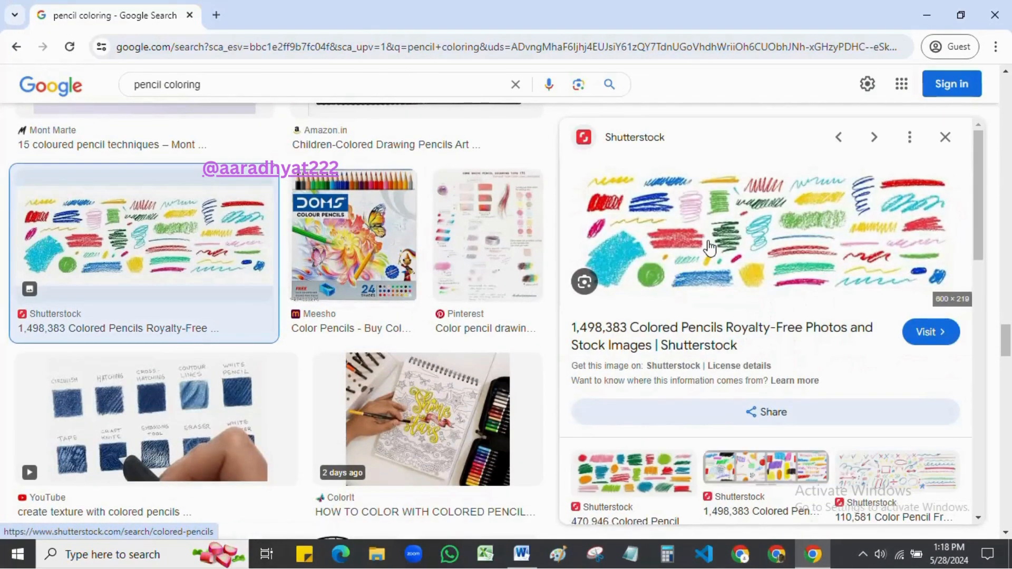
{"action": "left_click", "coordinate": [710, 248]}
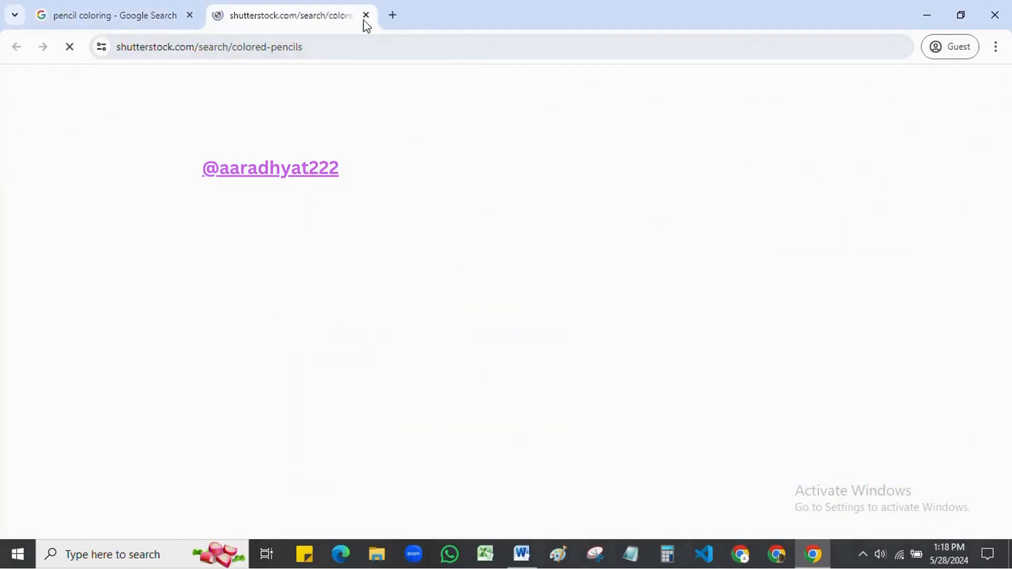
{"action": "left_click", "coordinate": [365, 17]}
{"action": "right_click", "coordinate": [754, 210]}
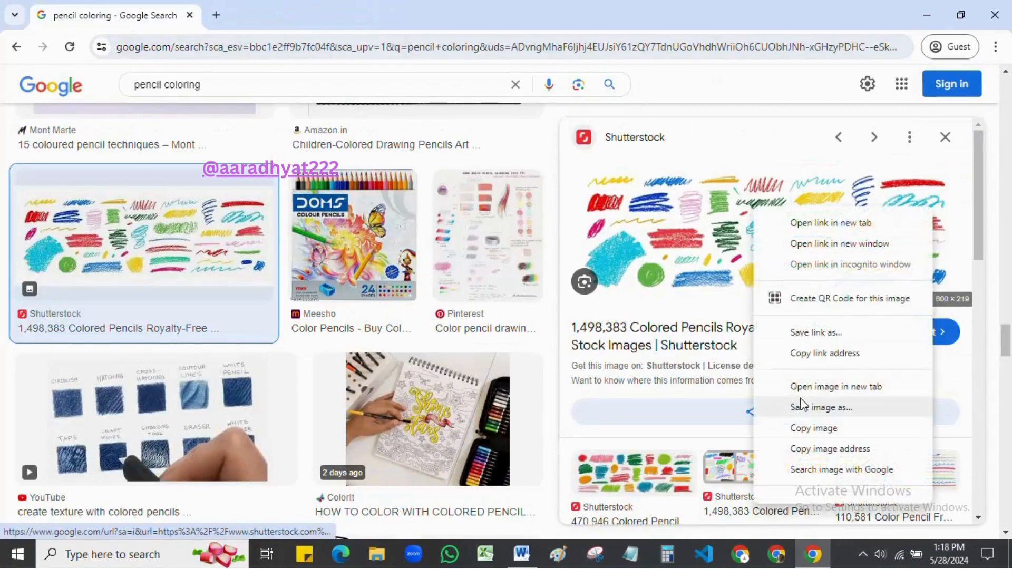
{"action": "left_click", "coordinate": [814, 428]}
- Paste the multicolored scribbles picture into the Word document and set its text wrapping to Behind Text
{"action": "left_click", "coordinate": [521, 554]}
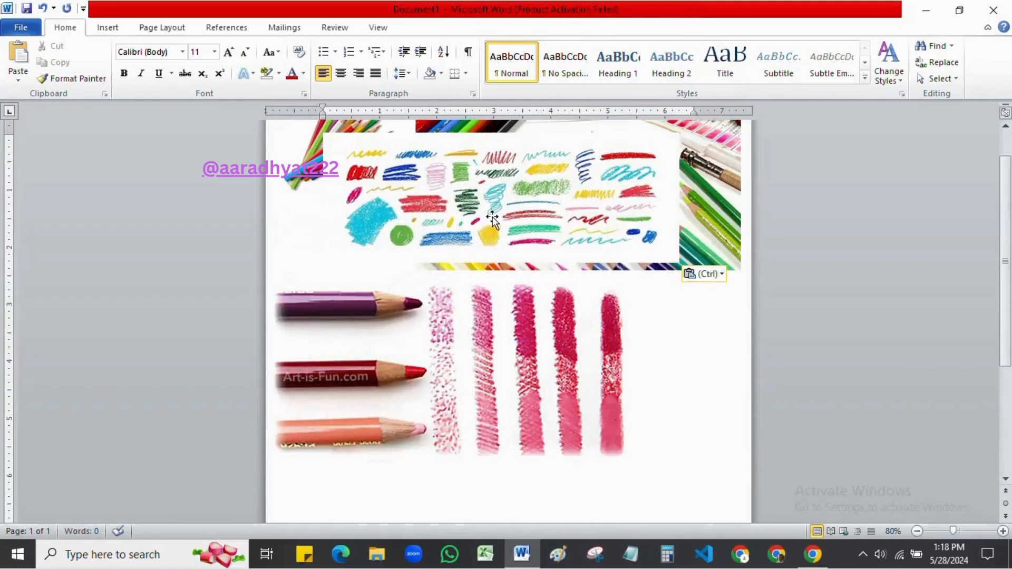
{"action": "right_click", "coordinate": [492, 218]}
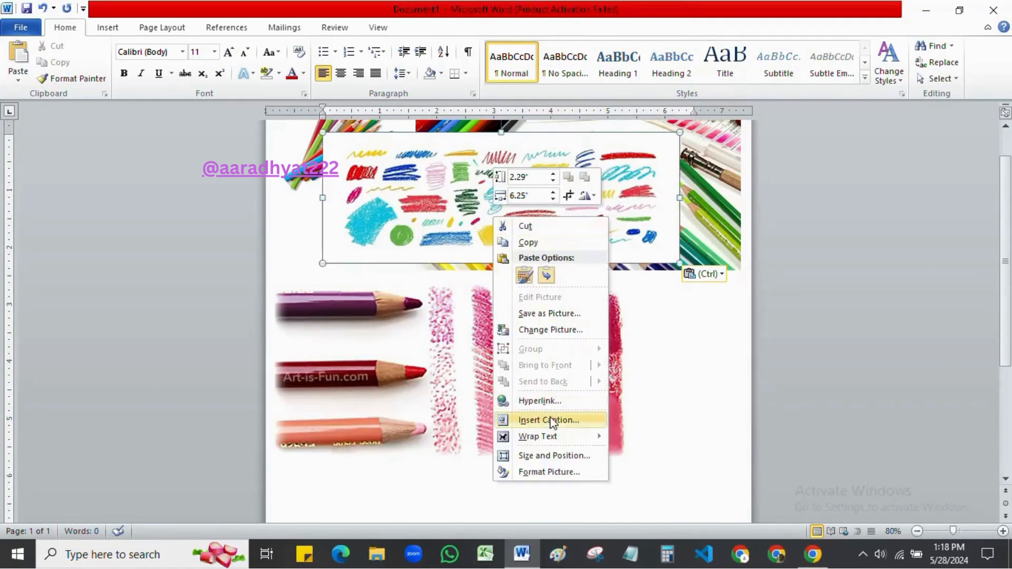
{"action": "mouse_move", "coordinate": [551, 436]}
{"action": "left_click", "coordinate": [654, 471]}
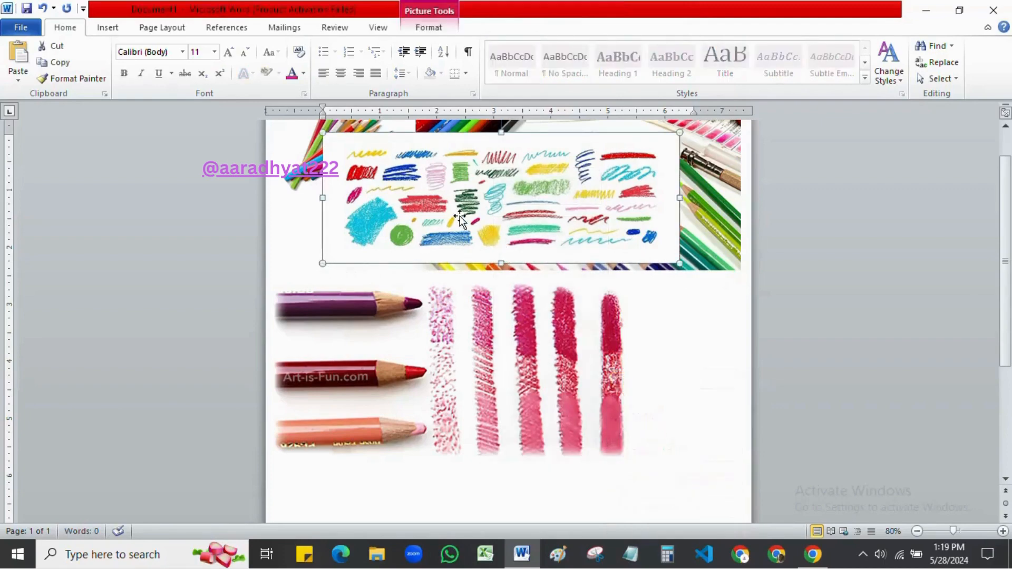
- Move the scribbles picture down the page into the empty space below the pencil shading picture
{"action": "left_click_drag", "start_coordinate": [459, 217], "coordinate": [442, 369]}
{"action": "scroll", "coordinate": [443, 369], "scroll_direction": "down", "scroll_amount": 5}
{"action": "mouse_move", "coordinate": [444, 236]}
{"action": "left_mouse_down"}
{"action": "mouse_move", "coordinate": [440, 265]}
{"action": "mouse_move", "coordinate": [460, 325]}
{"action": "mouse_move", "coordinate": [484, 321]}
{"action": "mouse_move", "coordinate": [445, 380]}
{"action": "mouse_move", "coordinate": [449, 430]}
{"action": "left_mouse_up"}
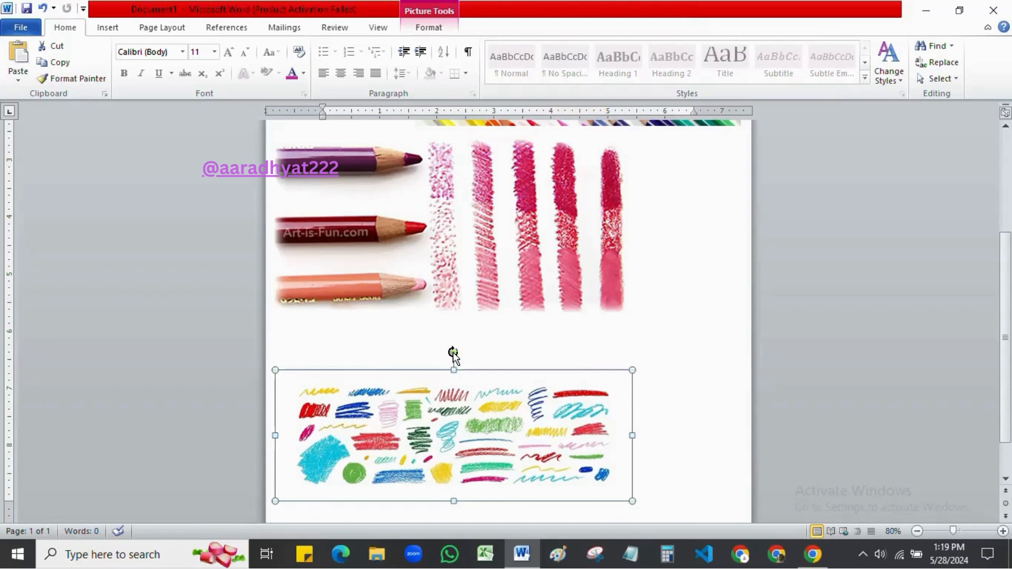
- Rotate the scribbles picture a quarter turn counterclockwise and place it along the page's right edge, beside the pencil shading picture
{"action": "left_click_drag", "start_coordinate": [455, 352], "coordinate": [447, 439]}
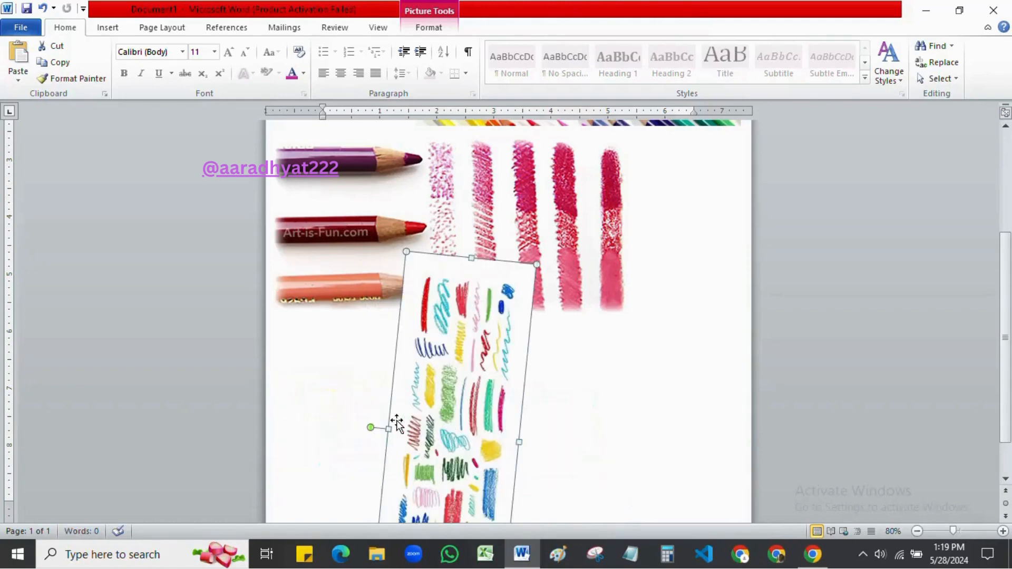
{"action": "left_click_drag", "start_coordinate": [372, 427], "coordinate": [688, 296]}
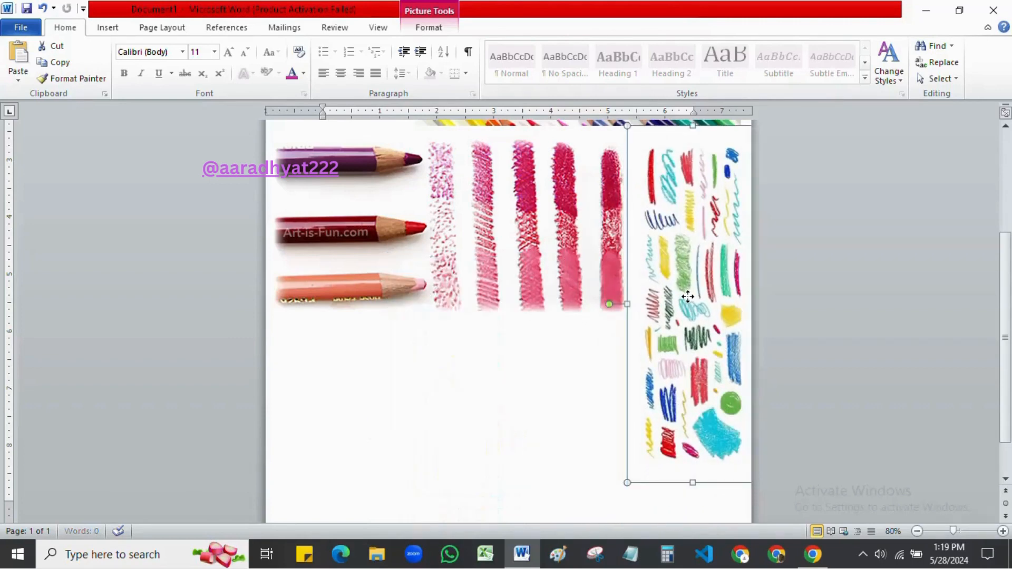
{"action": "left_click", "coordinate": [557, 365]}
{"action": "scroll", "coordinate": [532, 331], "scroll_direction": "down", "scroll_amount": 2}
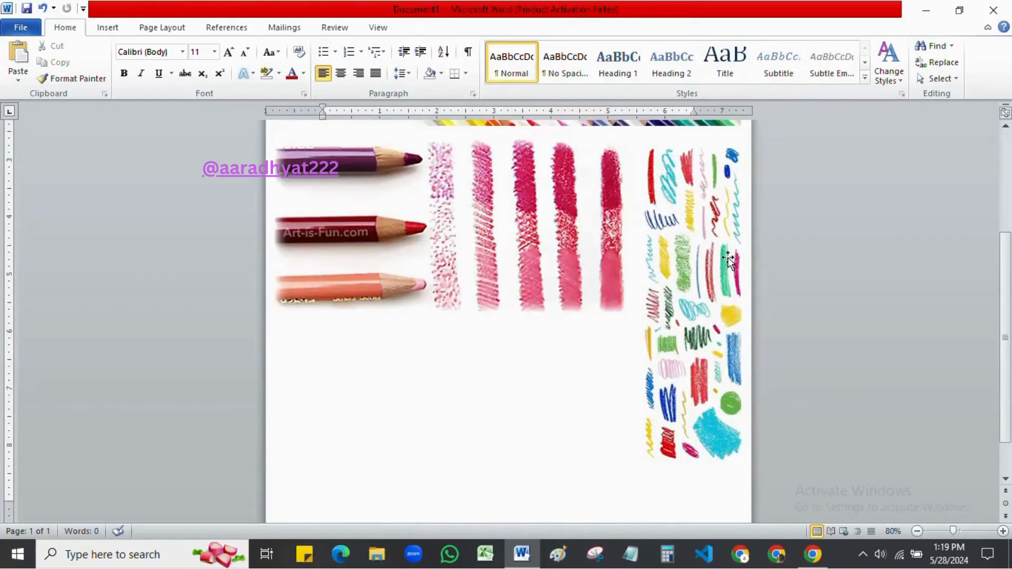
- Return to the image results in Chrome and open the preview of the Art is Fun picture showing a long row of colored pencils
{"action": "left_click", "coordinate": [812, 554]}
{"action": "scroll", "coordinate": [404, 372], "scroll_direction": "down", "scroll_amount": 10}
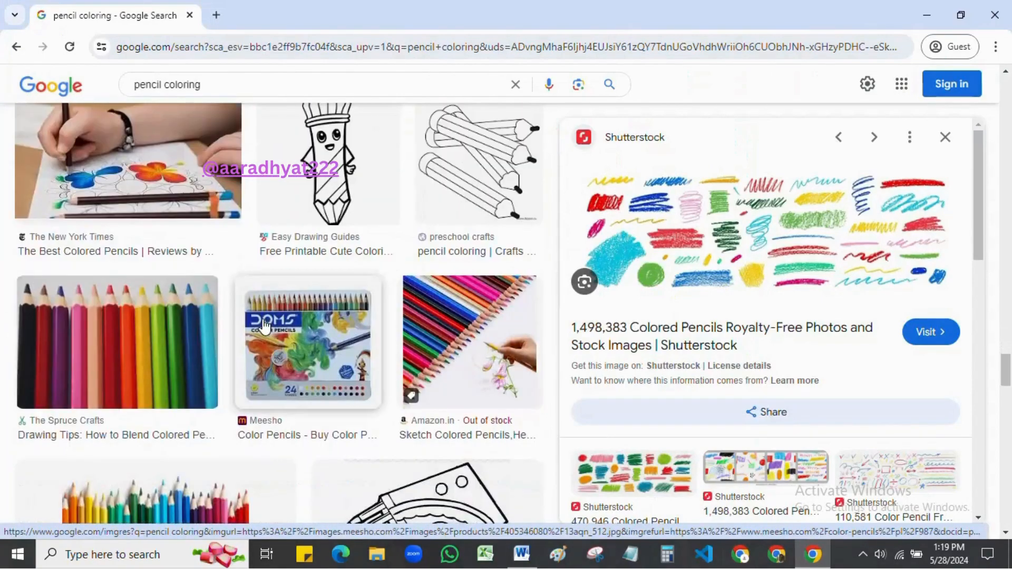
{"action": "scroll", "coordinate": [169, 185], "scroll_direction": "down", "scroll_amount": 10}
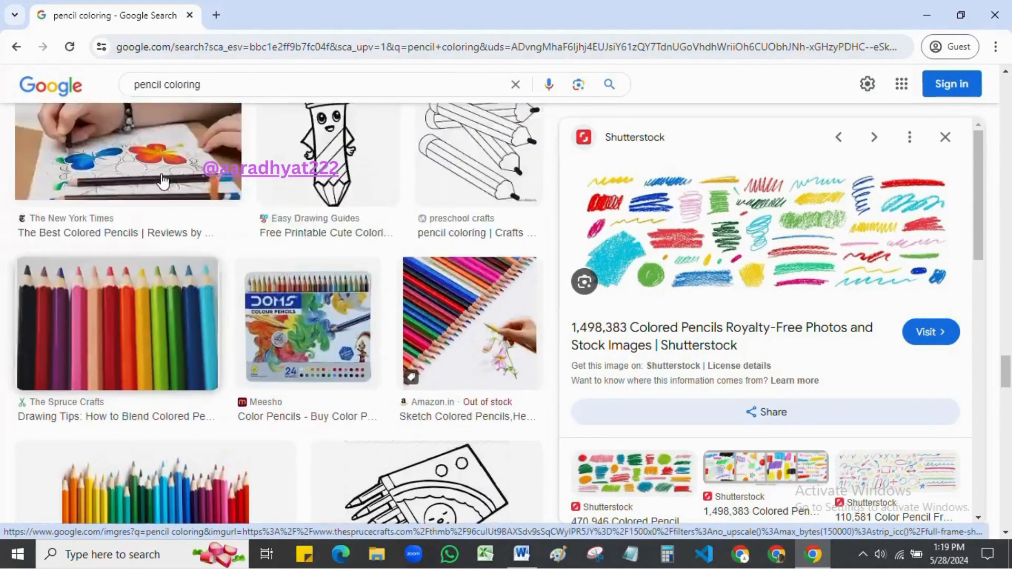
{"action": "scroll", "coordinate": [164, 182], "scroll_direction": "up", "scroll_amount": 8}
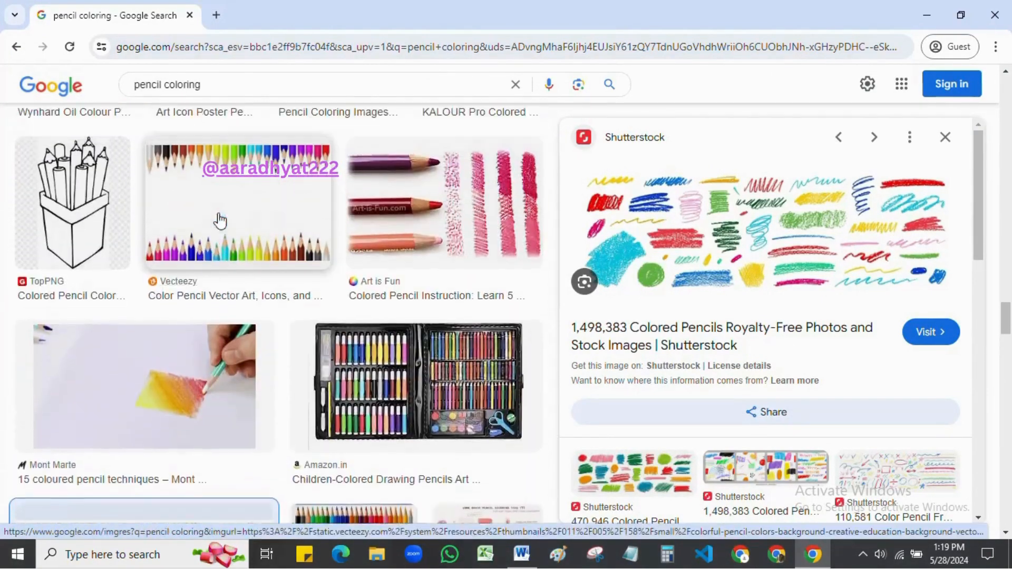
{"action": "scroll", "coordinate": [290, 283], "scroll_direction": "up", "scroll_amount": 5}
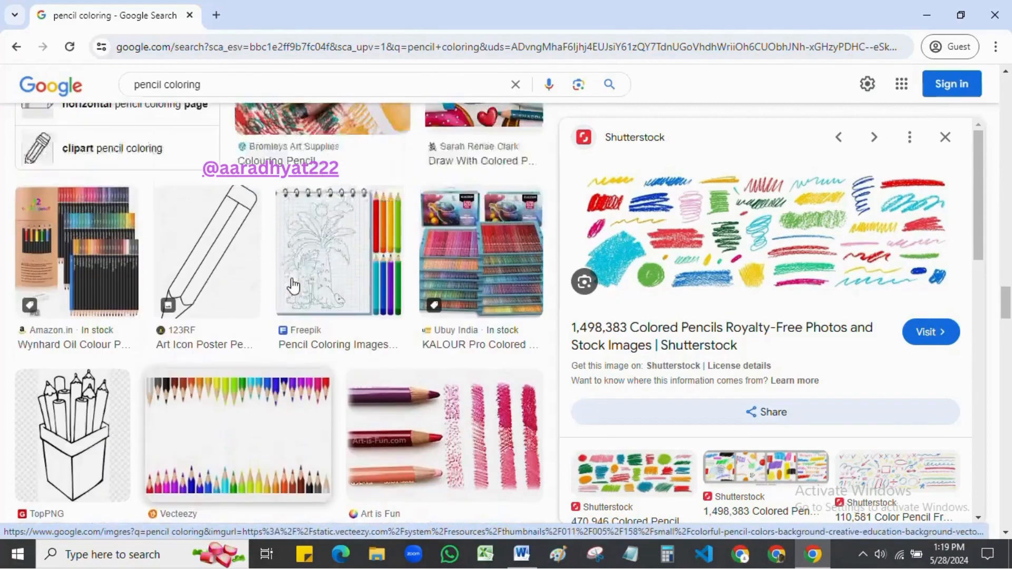
{"action": "scroll", "coordinate": [290, 282], "scroll_direction": "up", "scroll_amount": 10}
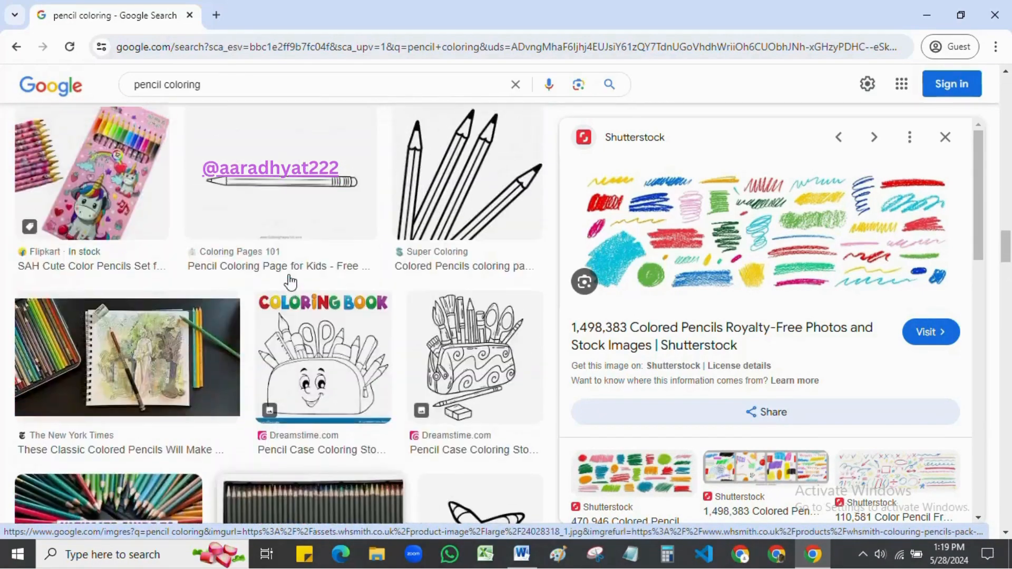
{"action": "scroll", "coordinate": [289, 280], "scroll_direction": "up", "scroll_amount": 12}
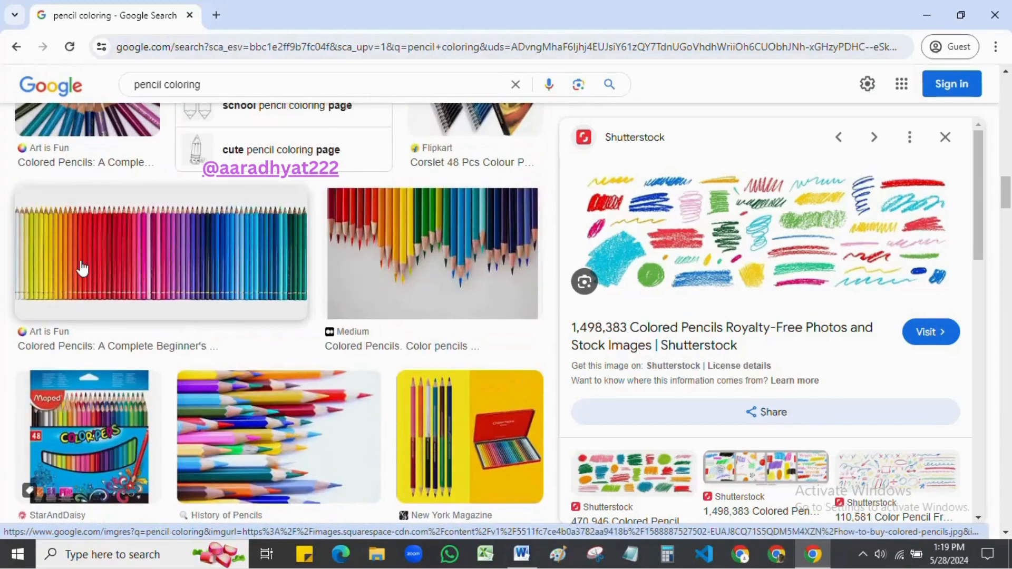
{"action": "left_click", "coordinate": [262, 278]}
{"action": "left_click", "coordinate": [463, 264]}
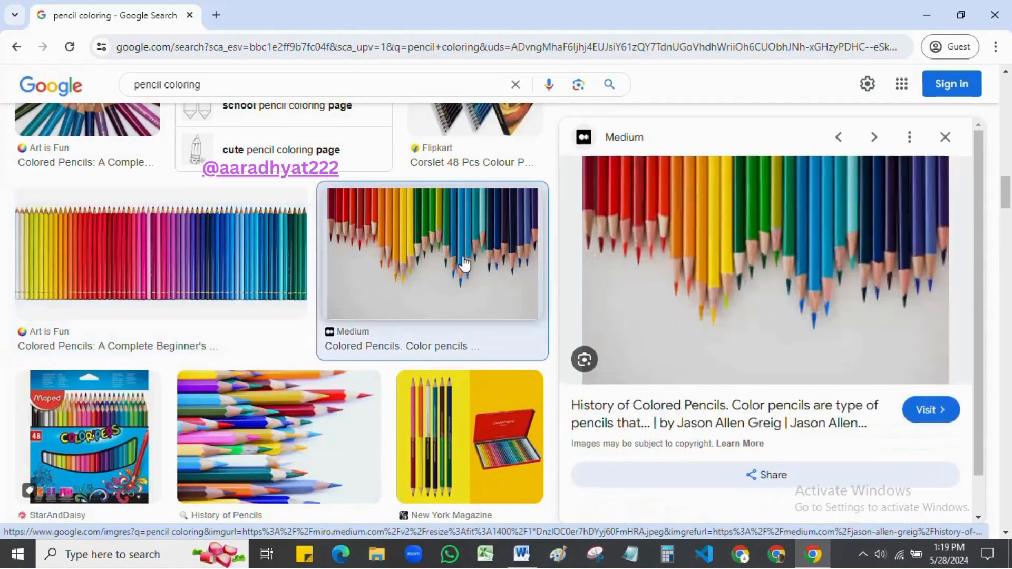
{"action": "left_click", "coordinate": [117, 271]}
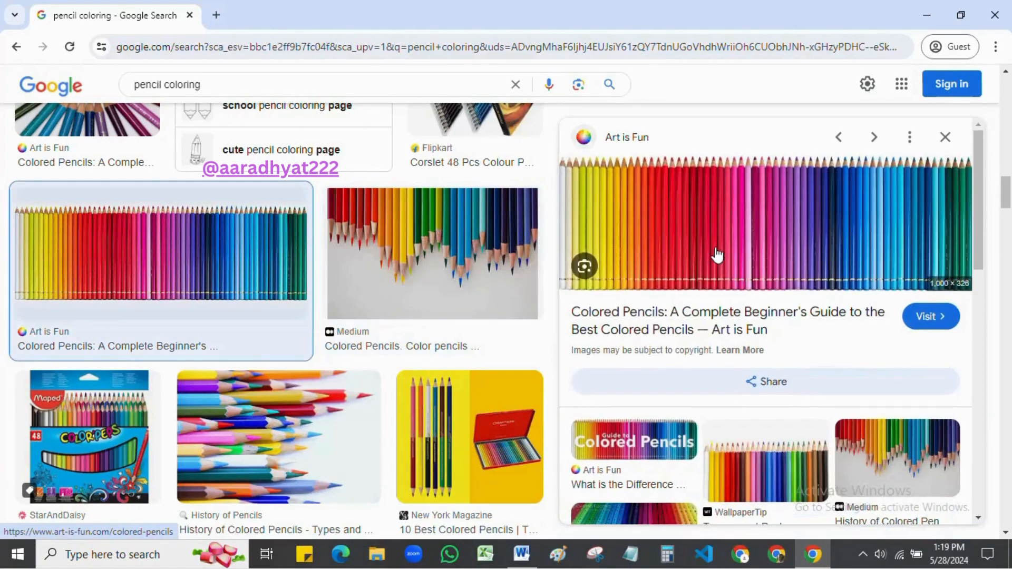
- Copy the Art is Fun picture of the rainbow row of colored pencils
{"action": "right_click", "coordinate": [718, 255]}
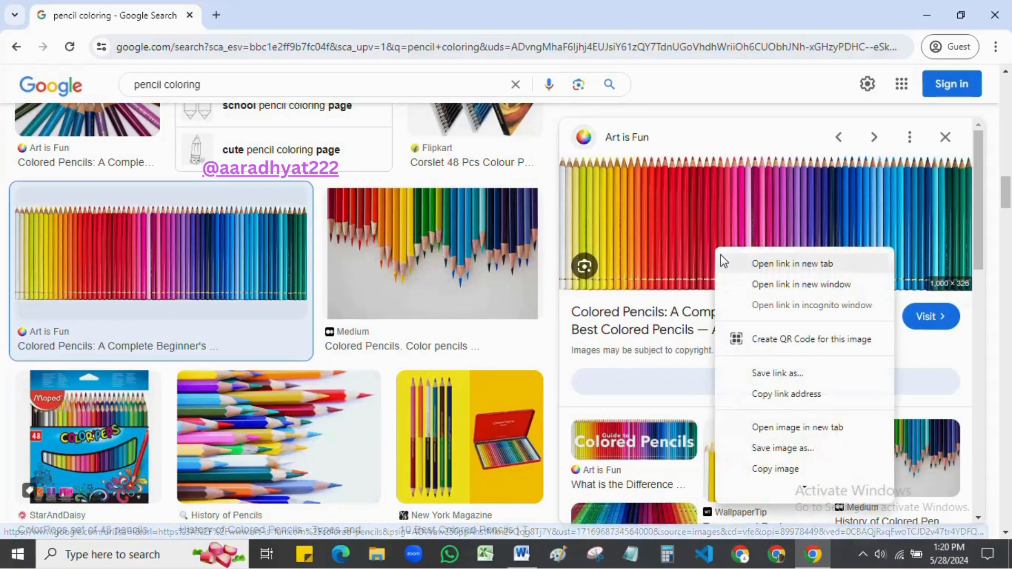
{"action": "scroll", "coordinate": [758, 477], "scroll_direction": "down", "scroll_amount": 2}
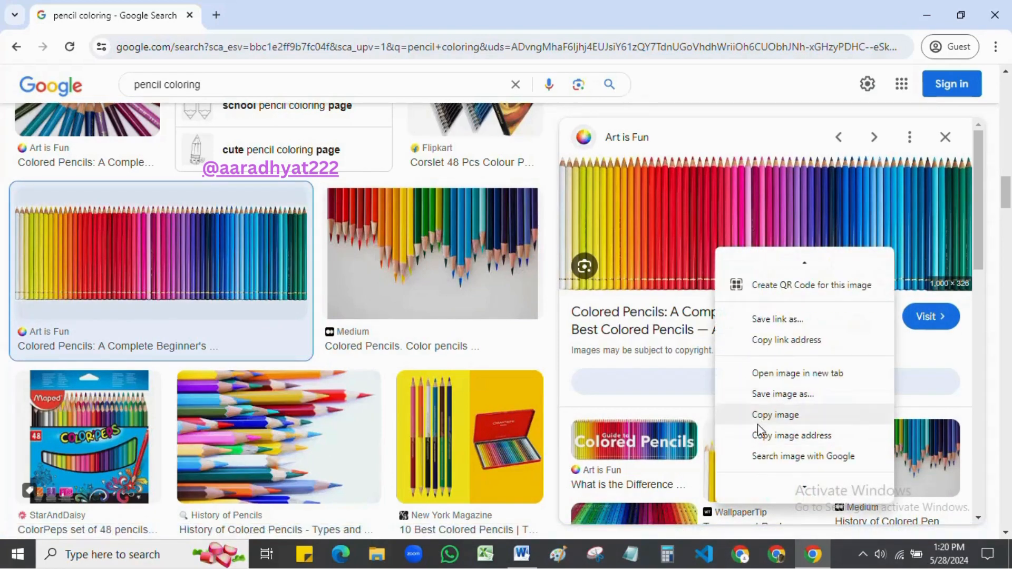
{"action": "left_click", "coordinate": [757, 422]}
- Paste the pencil row picture into the Word document and set its text wrapping to Behind Text
{"action": "left_click", "coordinate": [522, 553]}
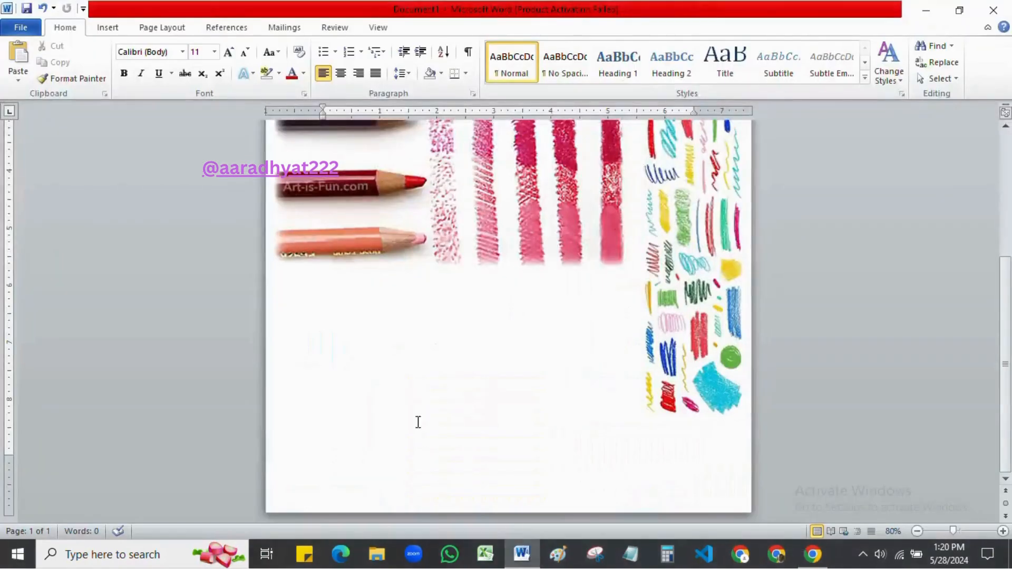
{"action": "key", "text": "ctrl+v"}
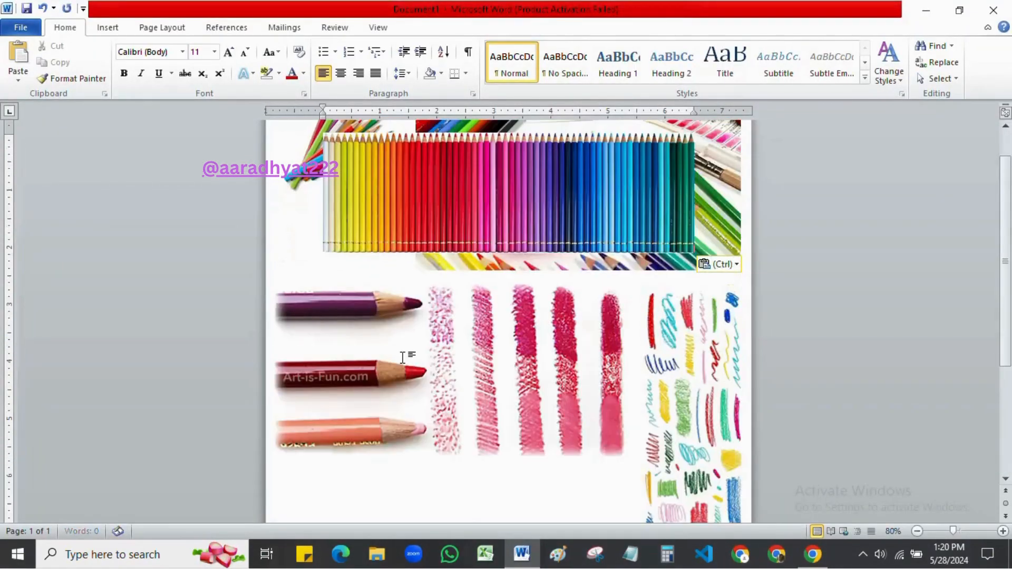
{"action": "left_click", "coordinate": [499, 222]}
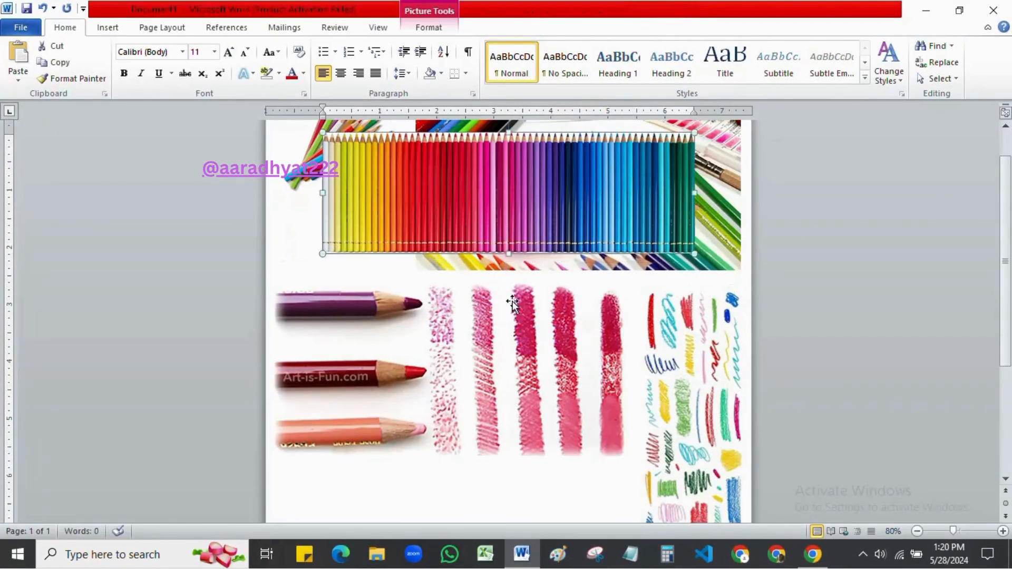
{"action": "right_click", "coordinate": [502, 220]}
{"action": "mouse_move", "coordinate": [544, 446]}
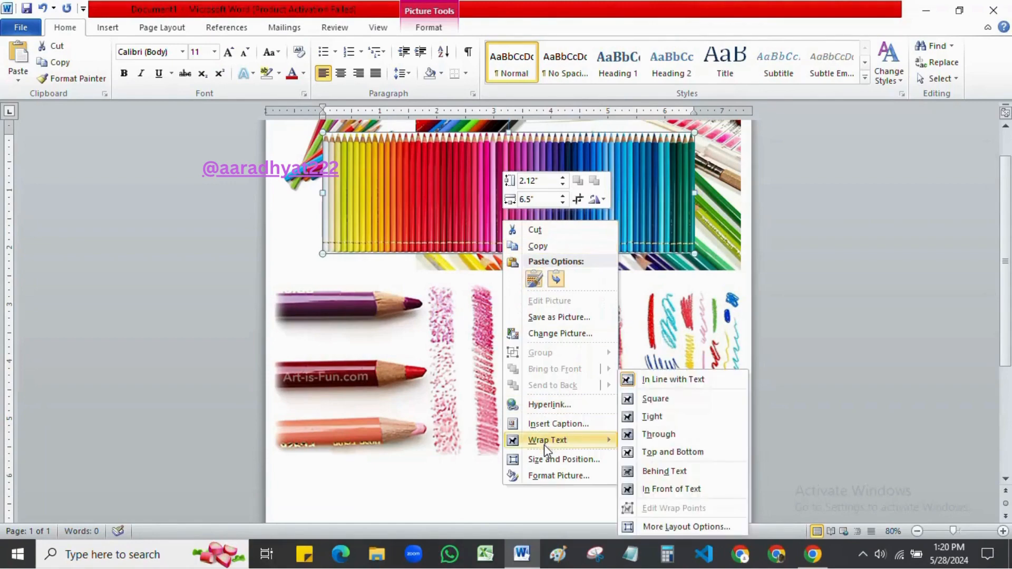
{"action": "left_click", "coordinate": [660, 474]}
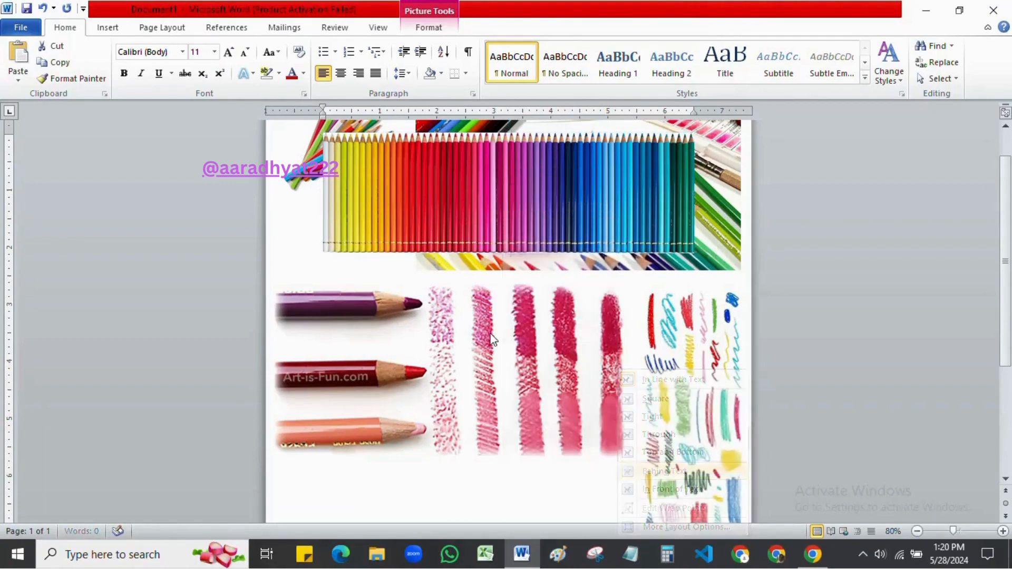
- Move the pencil row picture to the page's bottom left corner so its lower half runs off the page
{"action": "scroll", "coordinate": [487, 259], "scroll_direction": "up", "scroll_amount": 1}
{"action": "left_click_drag", "start_coordinate": [490, 186], "coordinate": [468, 476]}
{"action": "scroll", "coordinate": [472, 357], "scroll_direction": "down", "scroll_amount": 3}
{"action": "mouse_move", "coordinate": [474, 304]}
{"action": "left_mouse_down"}
{"action": "mouse_move", "coordinate": [432, 433]}
{"action": "mouse_move", "coordinate": [443, 454]}
{"action": "mouse_move", "coordinate": [440, 441]}
{"action": "left_mouse_up"}
{"action": "scroll", "coordinate": [425, 343], "scroll_direction": "down", "scroll_amount": 1}
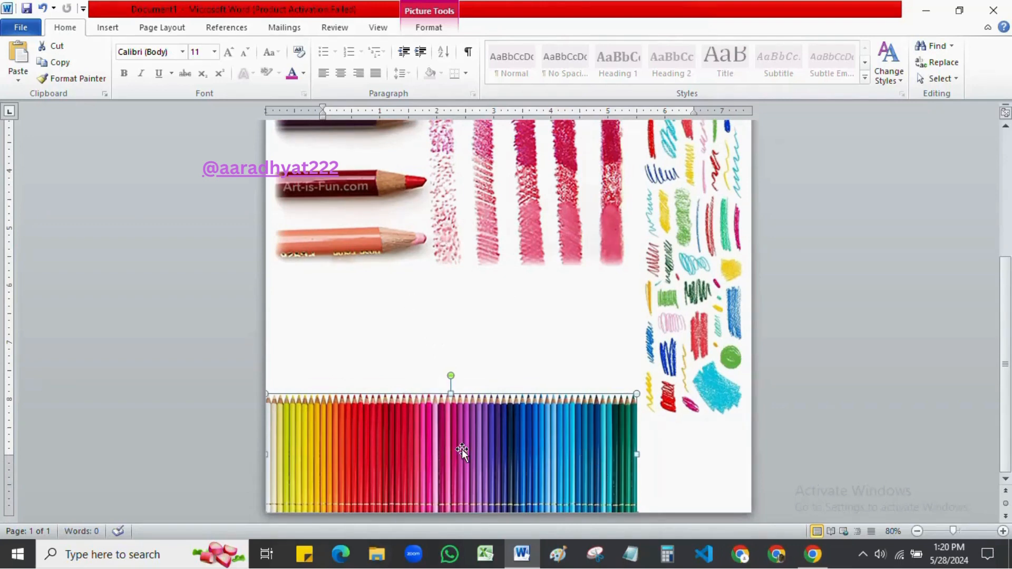
{"action": "left_click_drag", "start_coordinate": [461, 449], "coordinate": [466, 503]}
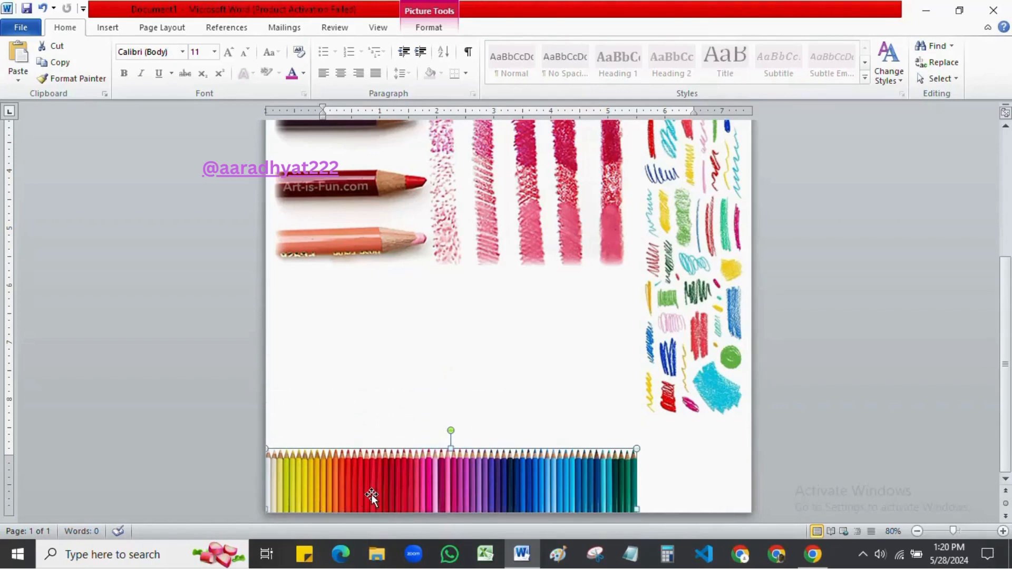
- Paste a second copy of the pencil row picture and set its text wrapping to Behind Text
{"action": "key", "text": "ctrl+v"}
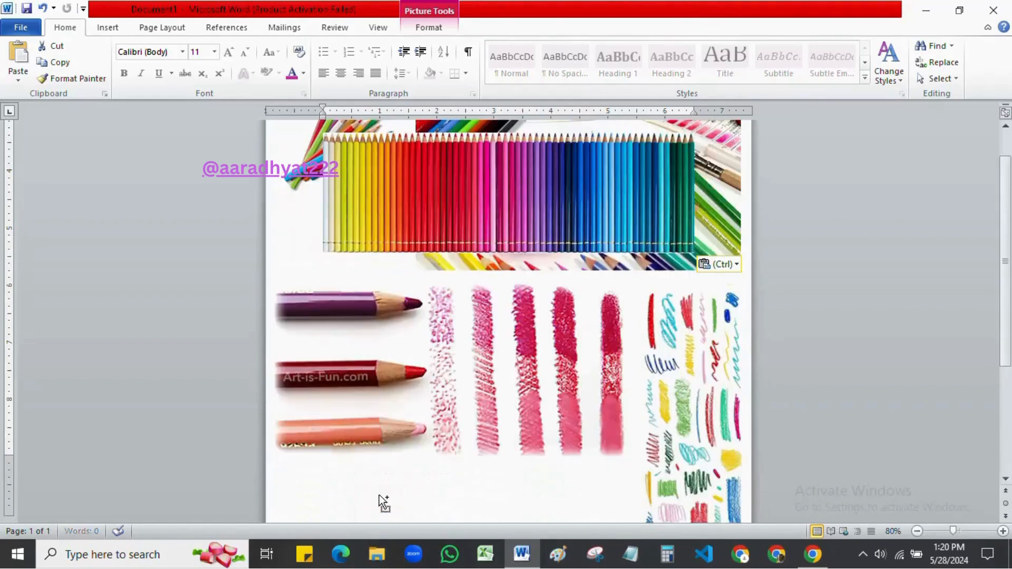
{"action": "mouse_move", "coordinate": [538, 199]}
{"action": "left_mouse_down"}
{"action": "mouse_move", "coordinate": [544, 361]}
{"action": "mouse_move", "coordinate": [554, 237]}
{"action": "left_mouse_up"}
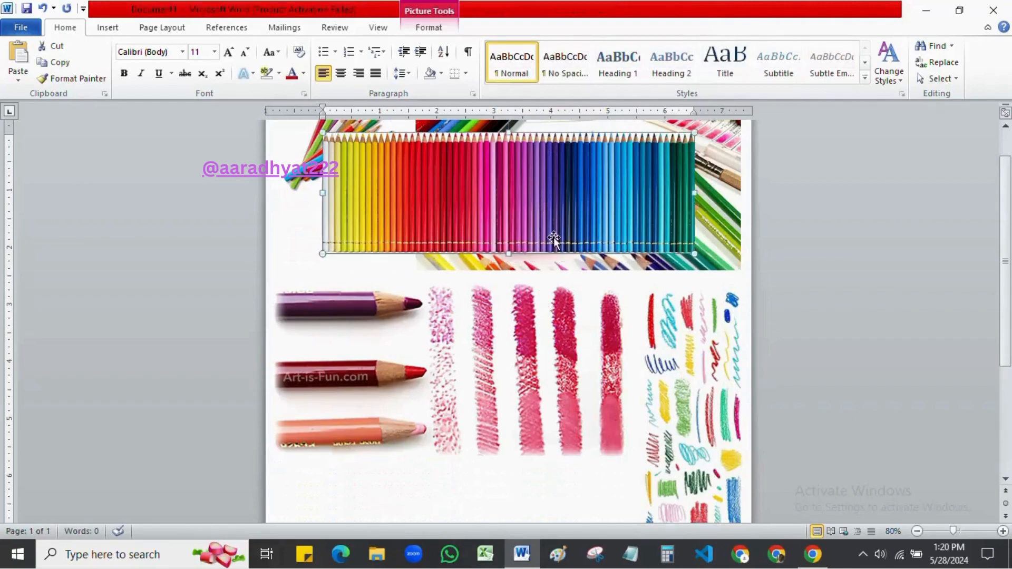
{"action": "right_click", "coordinate": [550, 214]}
{"action": "mouse_move", "coordinate": [593, 448]}
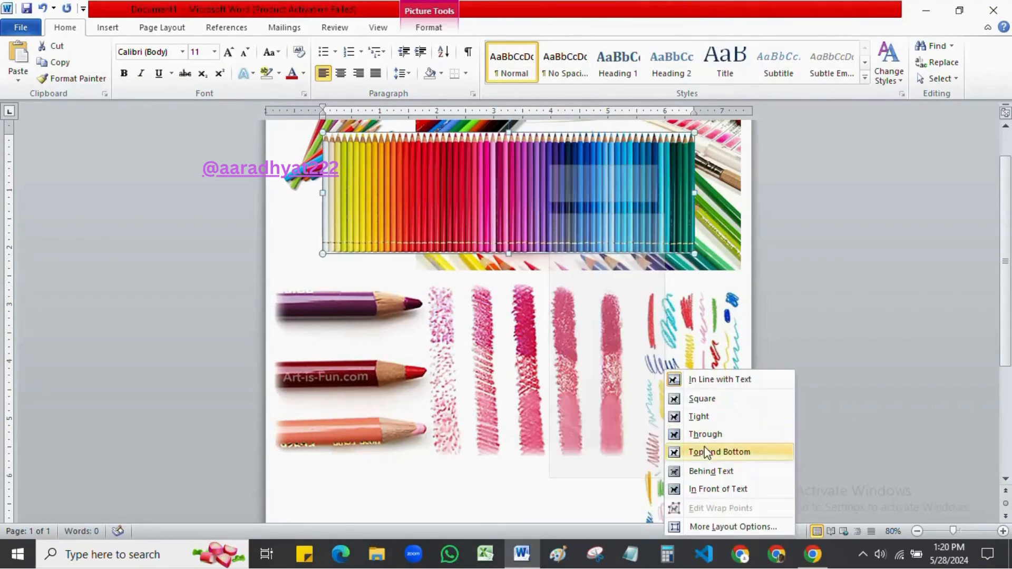
{"action": "left_click", "coordinate": [712, 471]}
- Place the second pencil row along the page's bottom edge, level with the first and continuing it to the right edge
{"action": "left_click_drag", "start_coordinate": [516, 189], "coordinate": [546, 465]}
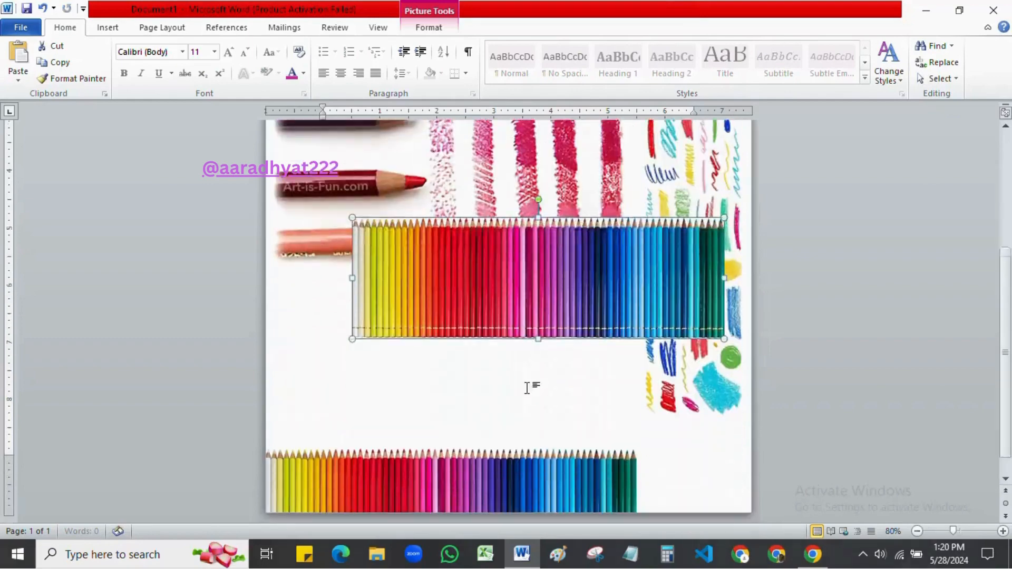
{"action": "left_click_drag", "start_coordinate": [537, 306], "coordinate": [584, 543]}
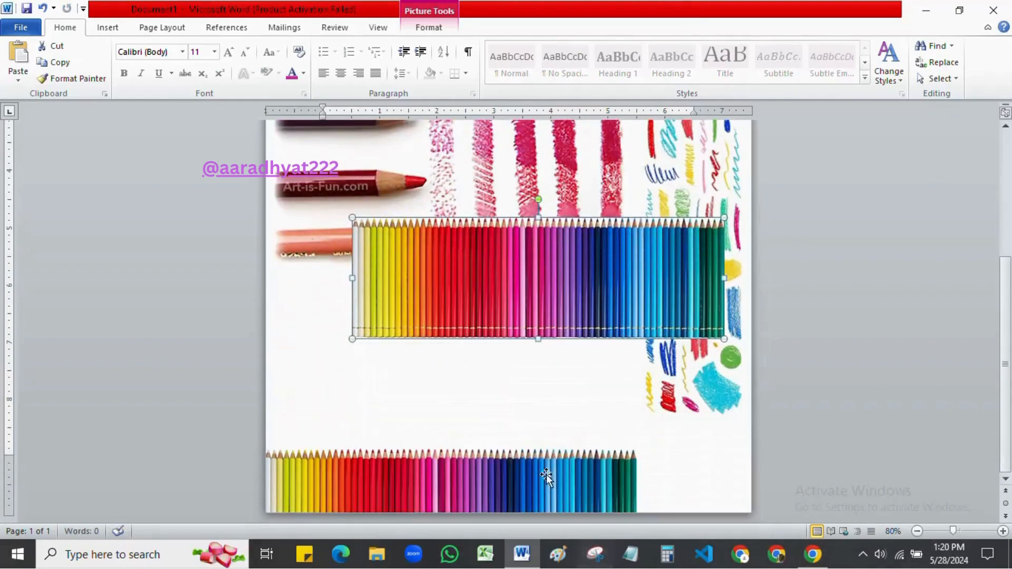
{"action": "left_click_drag", "start_coordinate": [513, 311], "coordinate": [523, 416]}
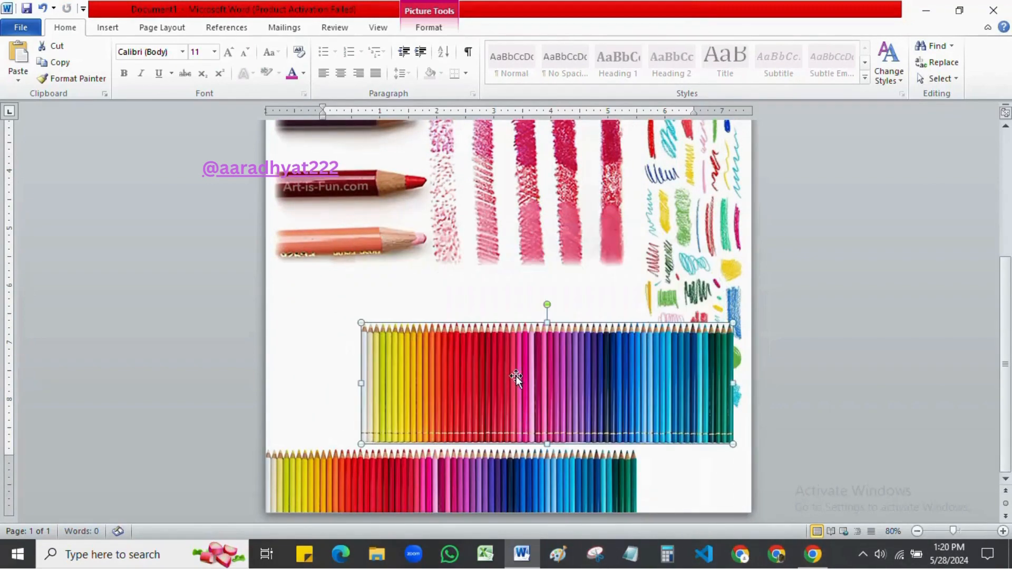
{"action": "mouse_move", "coordinate": [511, 370]}
{"action": "left_mouse_down"}
{"action": "mouse_move", "coordinate": [542, 414]}
{"action": "mouse_move", "coordinate": [530, 466]}
{"action": "left_mouse_up"}
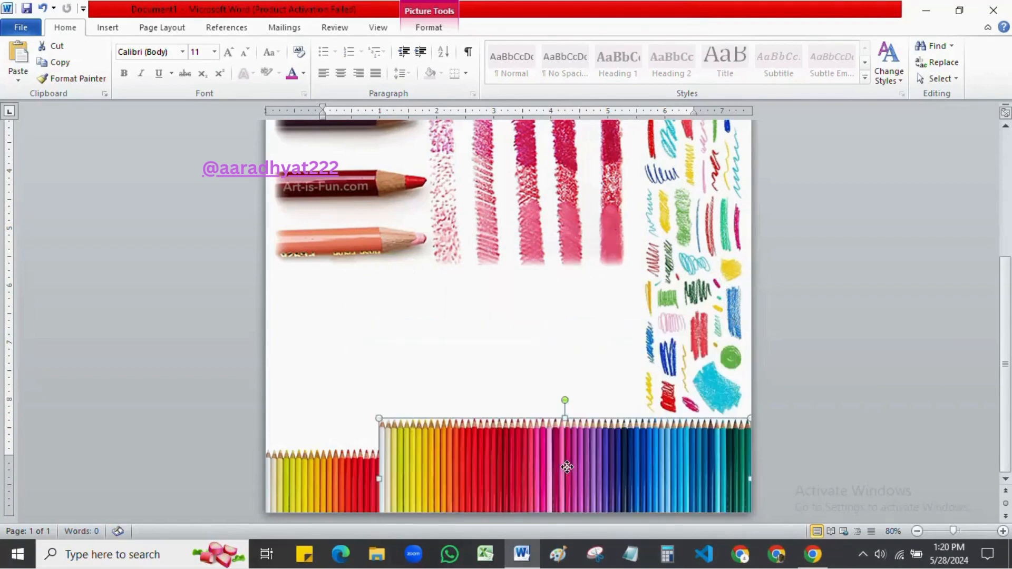
{"action": "left_click_drag", "start_coordinate": [598, 466], "coordinate": [600, 485]}
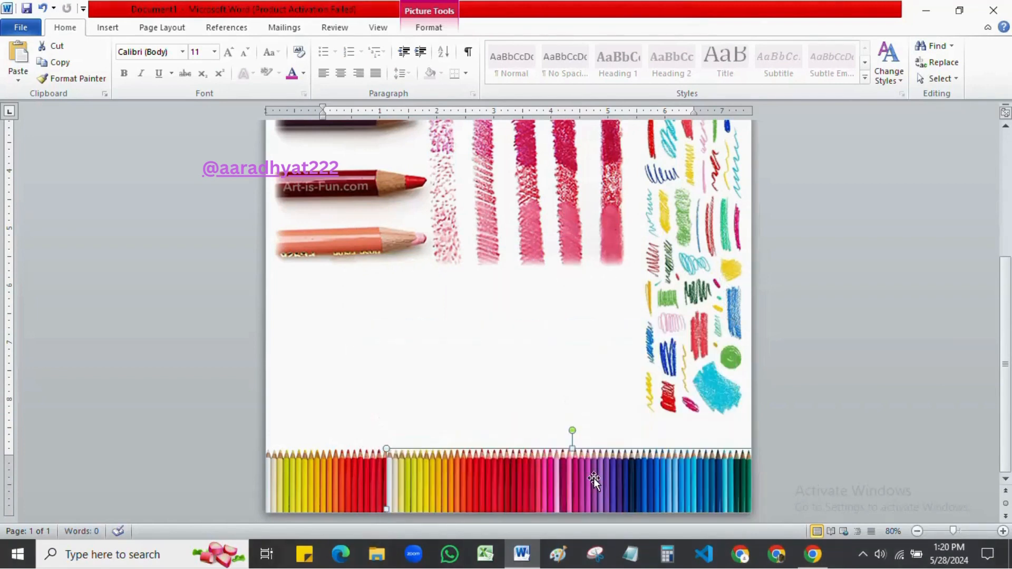
{"action": "left_click_drag", "start_coordinate": [534, 483], "coordinate": [725, 484]}
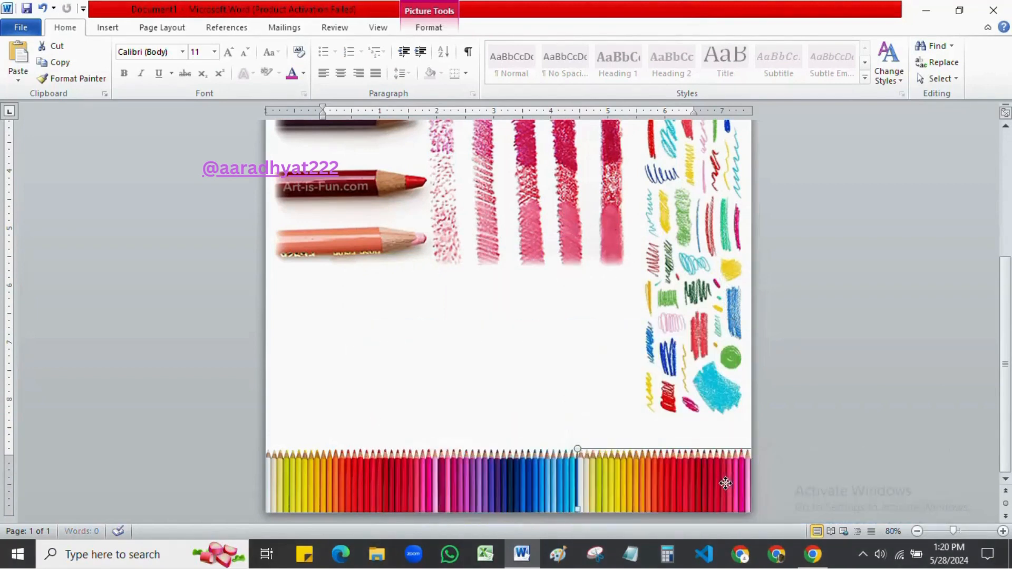
{"action": "mouse_move", "coordinate": [644, 487]}
{"action": "left_mouse_down"}
{"action": "mouse_move", "coordinate": [719, 489]}
{"action": "mouse_move", "coordinate": [659, 487]}
{"action": "left_mouse_up"}
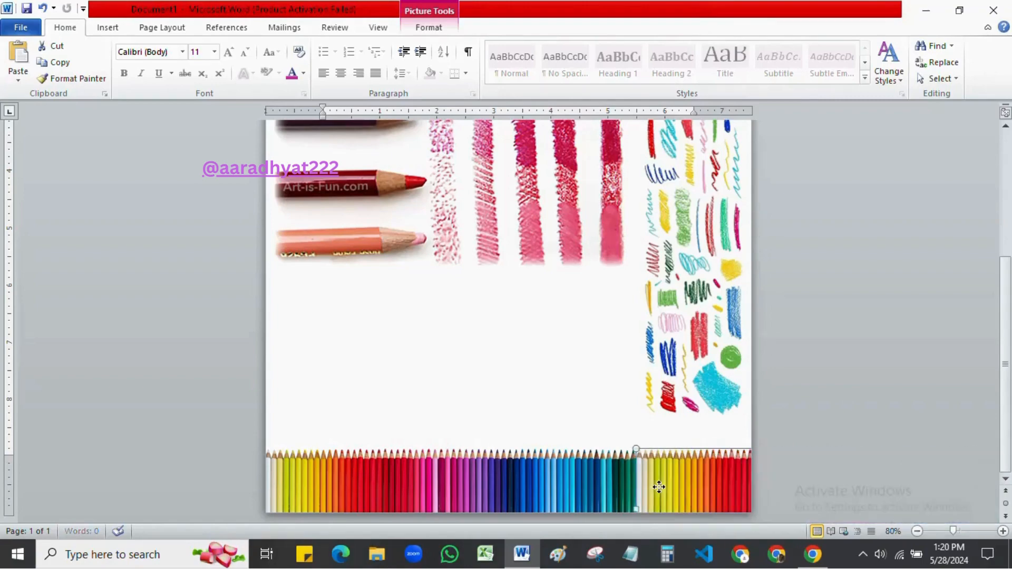
{"action": "left_click", "coordinate": [549, 420]}
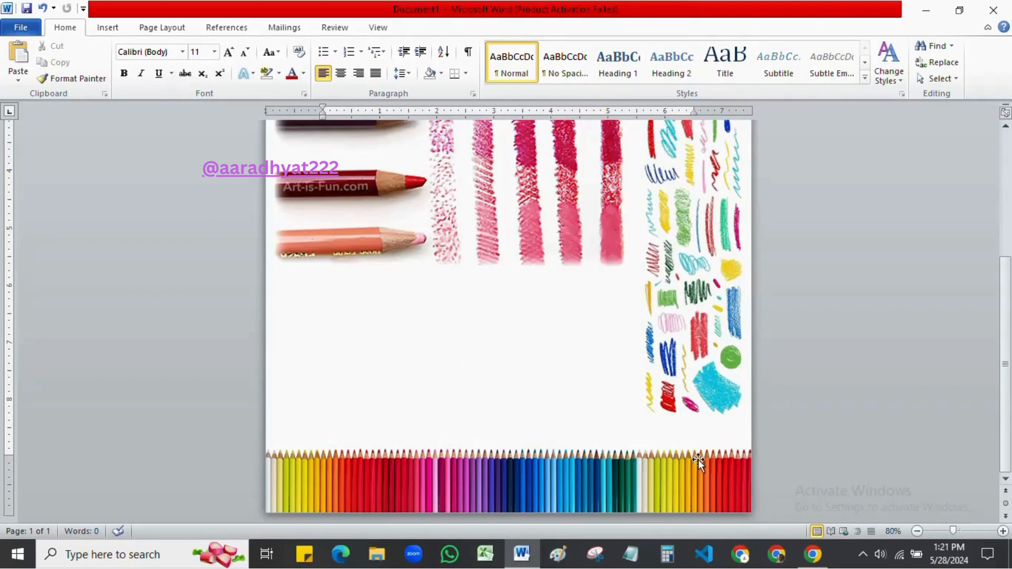
- Review the picture arrangement over the whole page, from the pencil row at the bottom to the strawberry picture at the top
{"action": "triple_click", "coordinate": [250, 425]}
{"action": "left_click", "coordinate": [331, 362]}
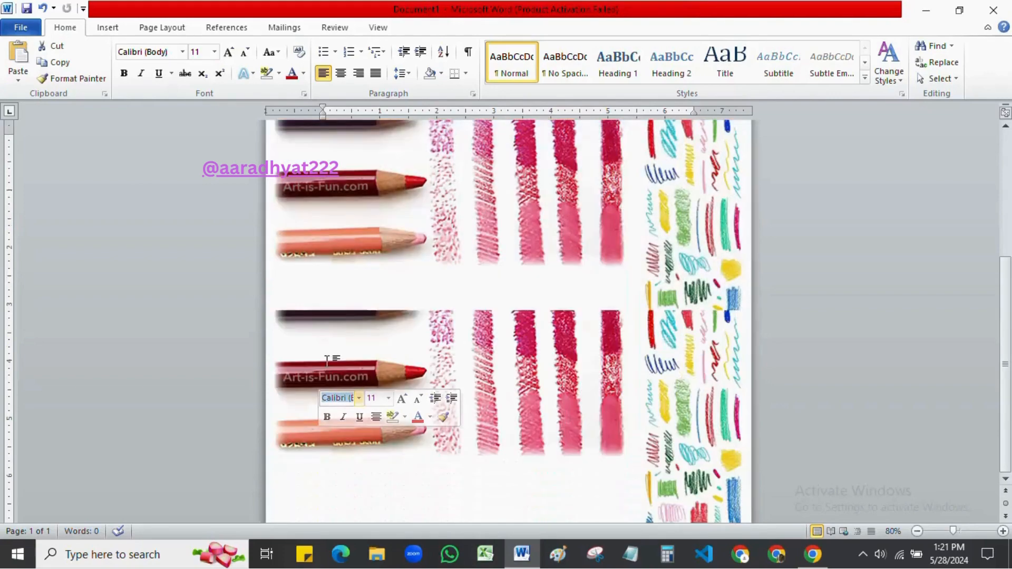
{"action": "scroll", "coordinate": [387, 371], "scroll_direction": "down", "scroll_amount": 4}
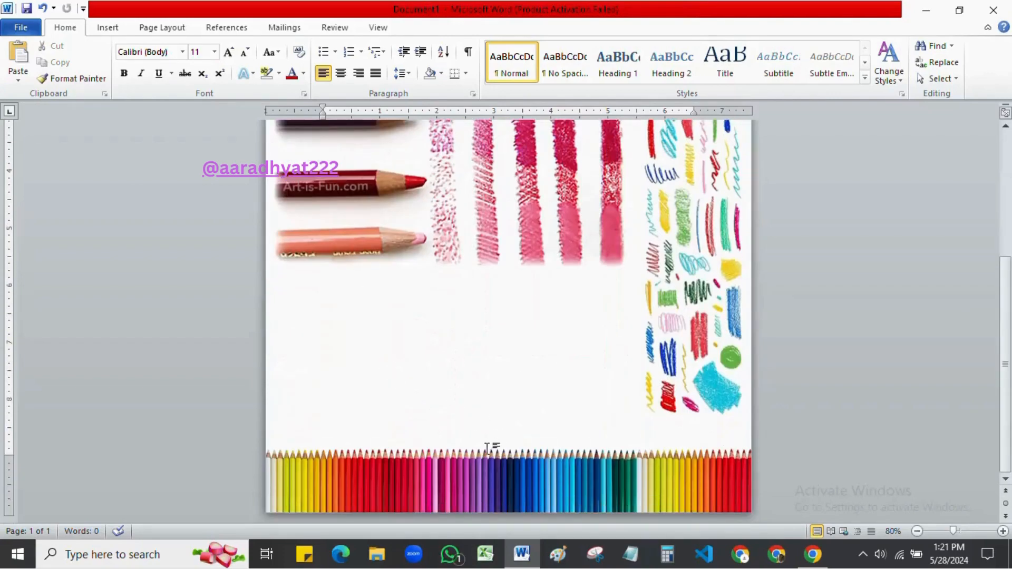
{"action": "left_click", "coordinate": [430, 480]}
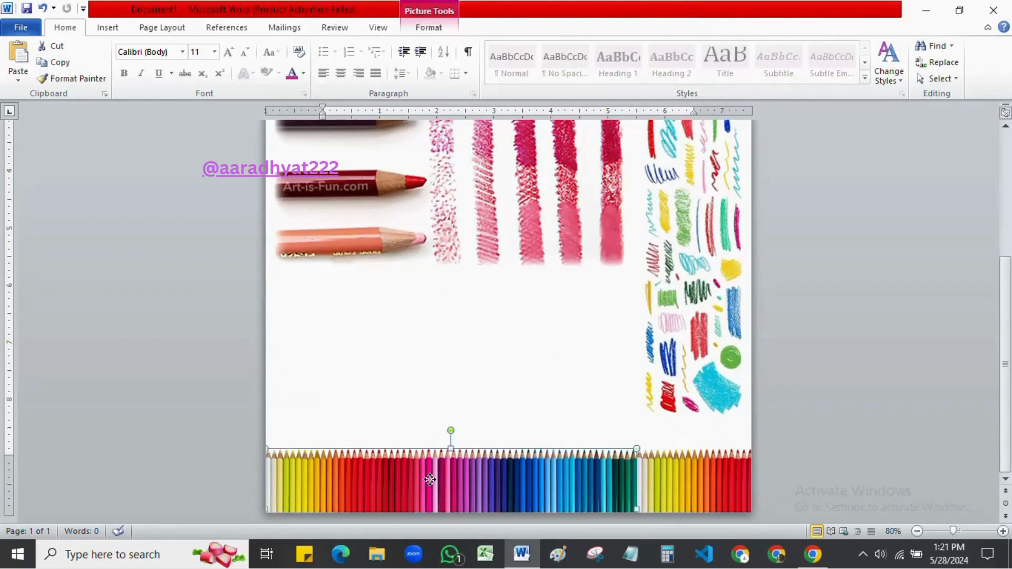
{"action": "left_click", "coordinate": [526, 409]}
{"action": "scroll", "coordinate": [632, 474], "scroll_direction": "up", "scroll_amount": 4}
{"action": "scroll", "coordinate": [581, 399], "scroll_direction": "up", "scroll_amount": 1}
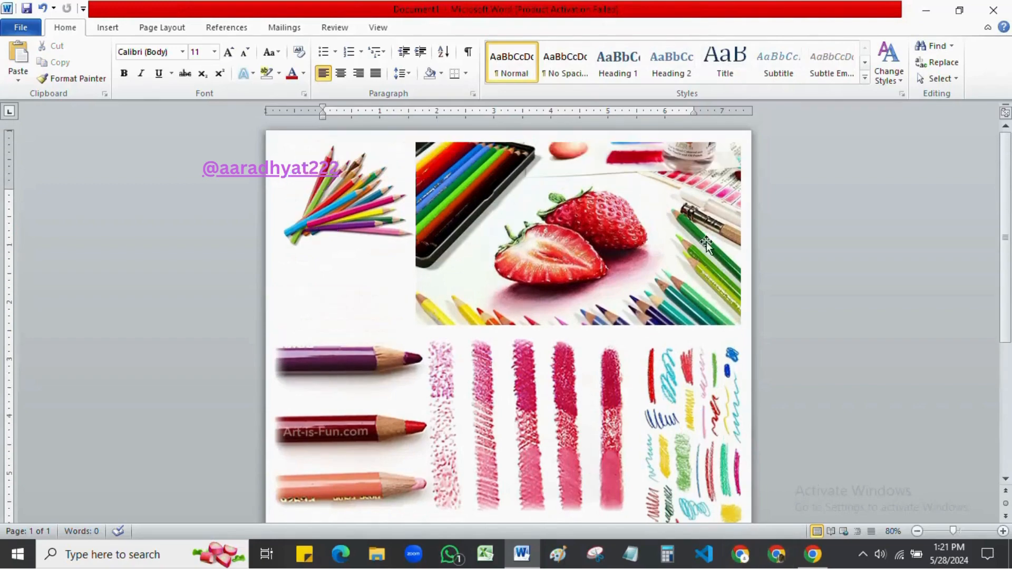
{"action": "scroll", "coordinate": [498, 444], "scroll_direction": "down", "scroll_amount": 2}
{"action": "scroll", "coordinate": [498, 440], "scroll_direction": "down", "scroll_amount": 2}
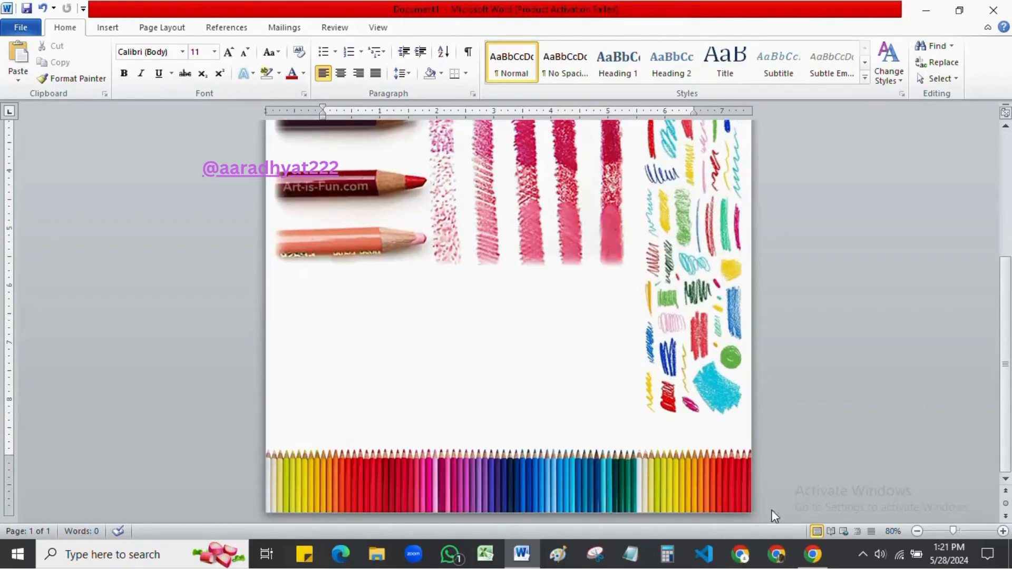
- Switch to Chrome and change the Google Images search from pencil coloring to "crayon coloring"
{"action": "left_click", "coordinate": [814, 564]}
{"action": "scroll", "coordinate": [293, 267], "scroll_direction": "up", "scroll_amount": 5}
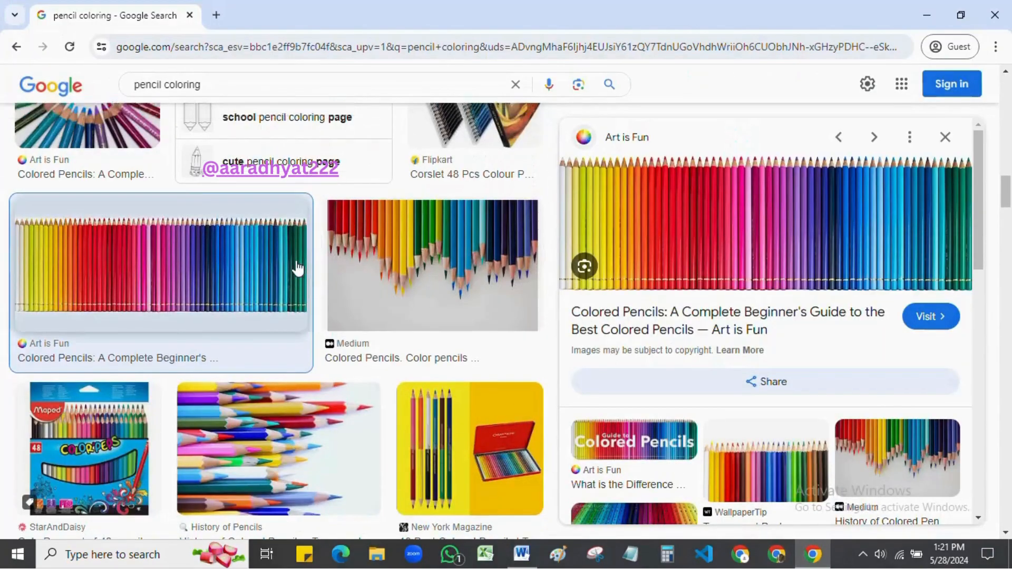
{"action": "scroll", "coordinate": [296, 263], "scroll_direction": "up", "scroll_amount": 5}
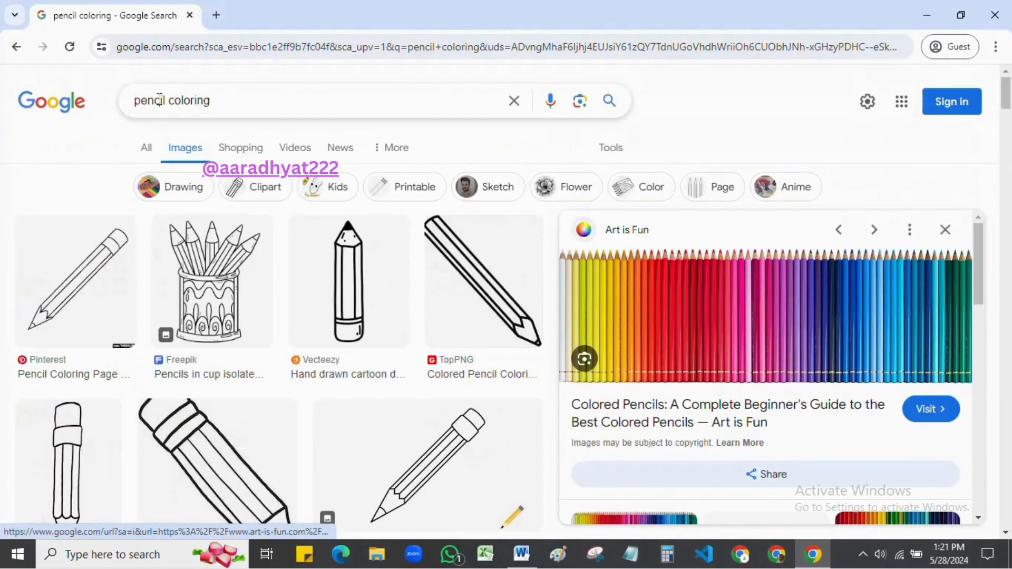
{"action": "double_click", "coordinate": [159, 100]}
{"action": "type", "text": "crayon"}
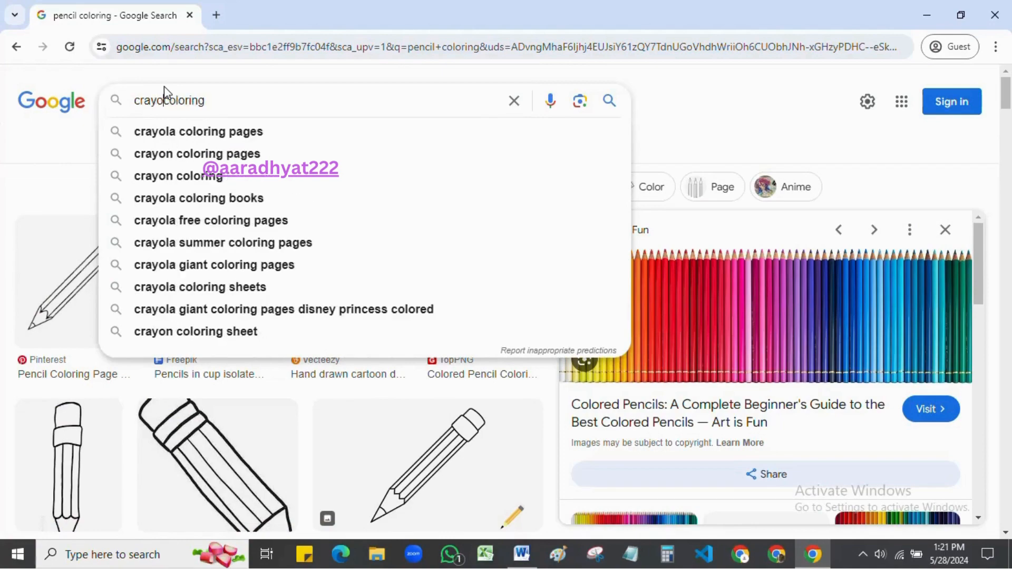
{"action": "key", "text": "Return"}
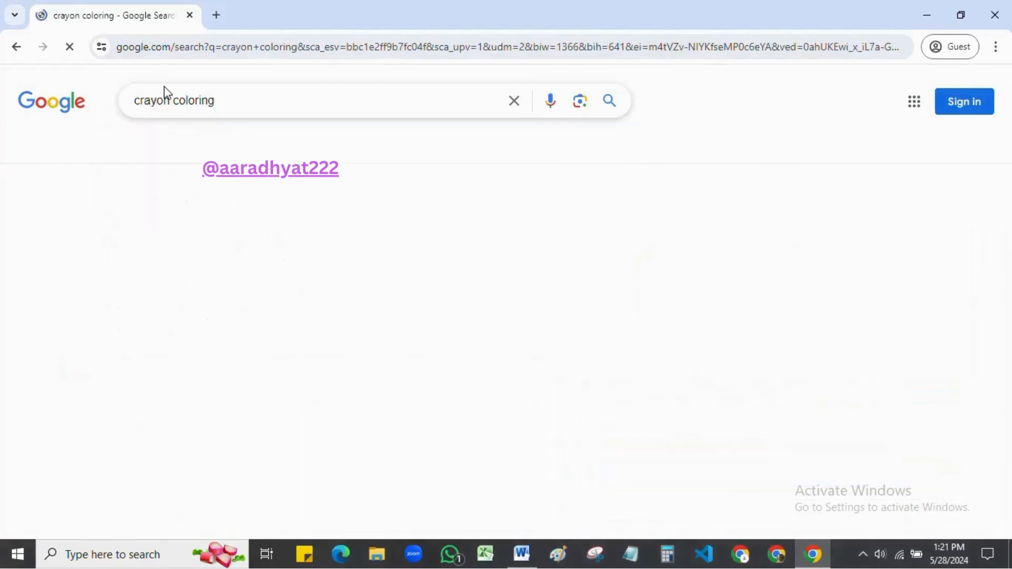
- Find the close-up photo of upright crayon tips from Topeka & Shawnee County Public Library in the results and copy the image
{"action": "scroll", "coordinate": [464, 253], "scroll_direction": "down", "scroll_amount": 5}
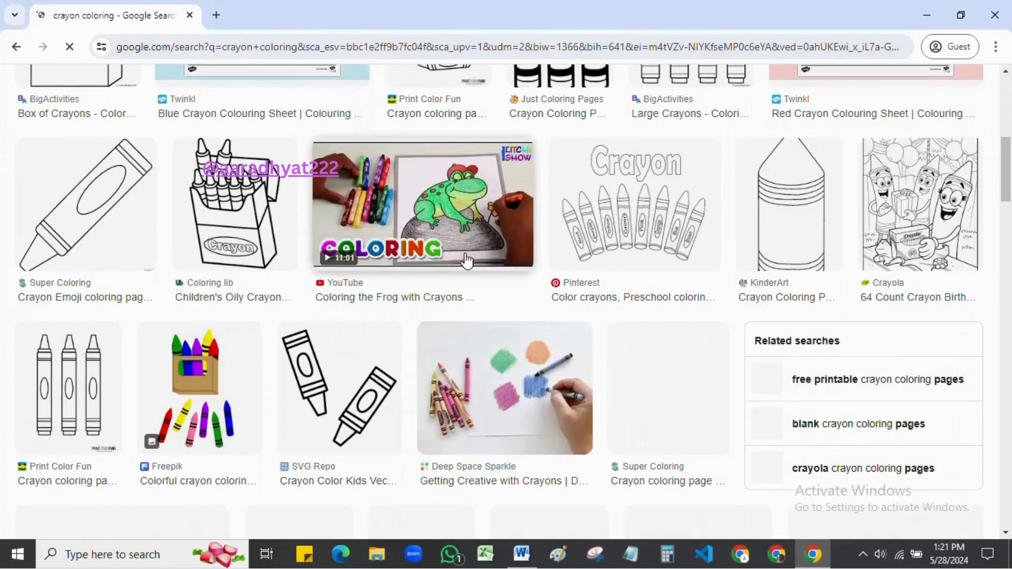
{"action": "scroll", "coordinate": [469, 263], "scroll_direction": "down", "scroll_amount": 5}
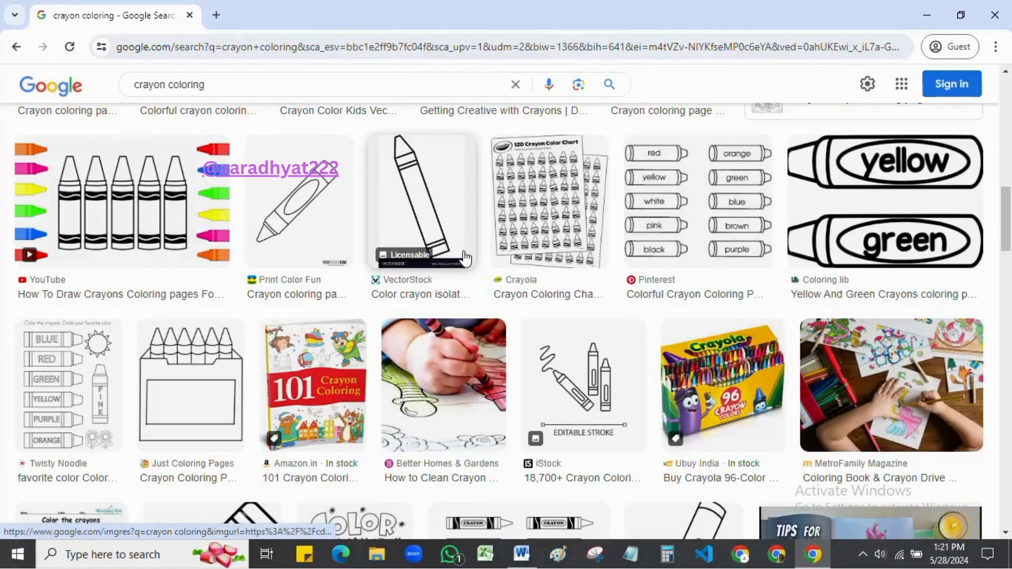
{"action": "scroll", "coordinate": [464, 258], "scroll_direction": "down", "scroll_amount": 10}
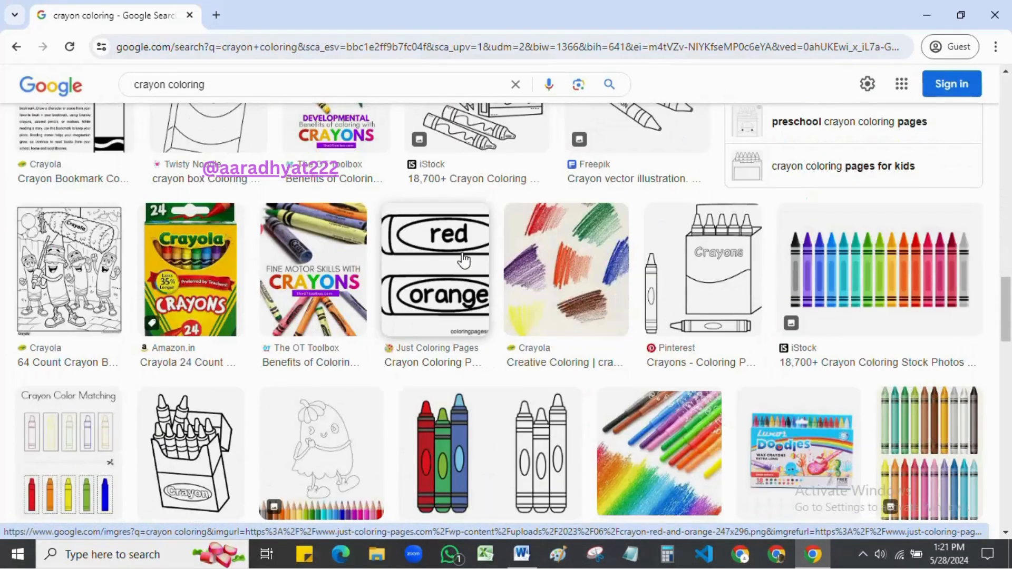
{"action": "scroll", "coordinate": [464, 259], "scroll_direction": "down", "scroll_amount": 1}
{"action": "scroll", "coordinate": [464, 260], "scroll_direction": "down", "scroll_amount": 1}
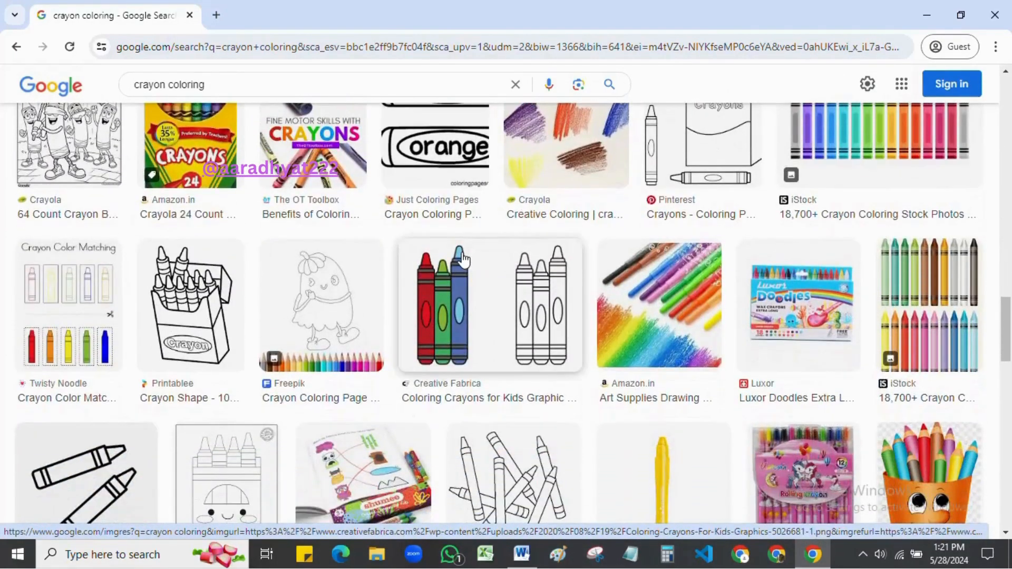
{"action": "scroll", "coordinate": [463, 260], "scroll_direction": "down", "scroll_amount": 10}
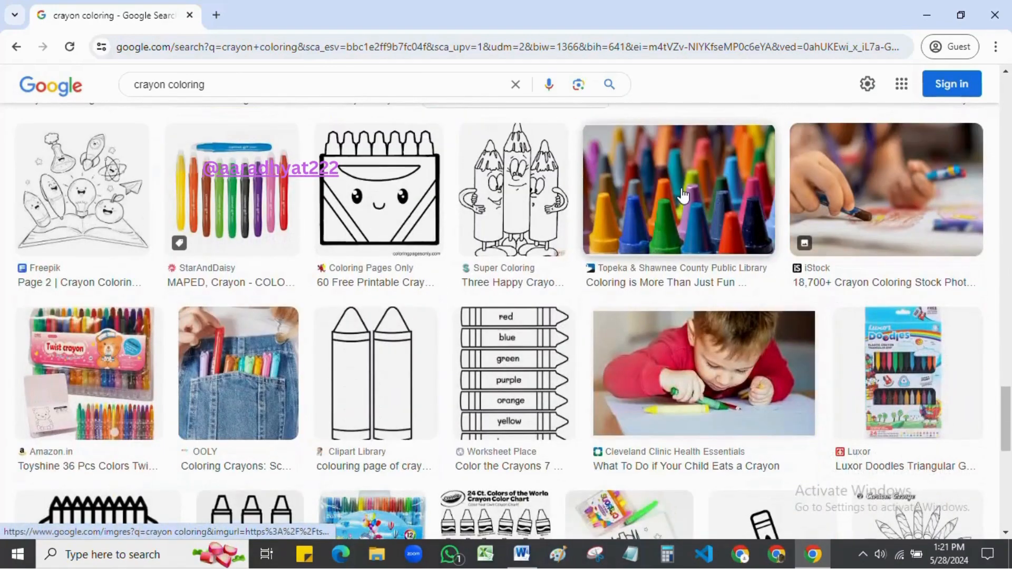
{"action": "left_click", "coordinate": [683, 196]}
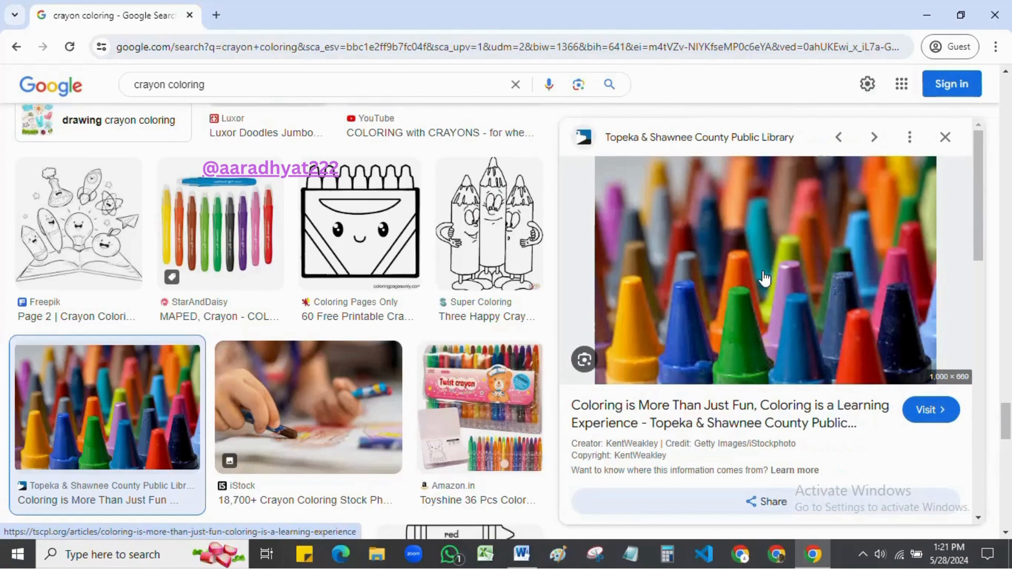
{"action": "right_click", "coordinate": [764, 278]}
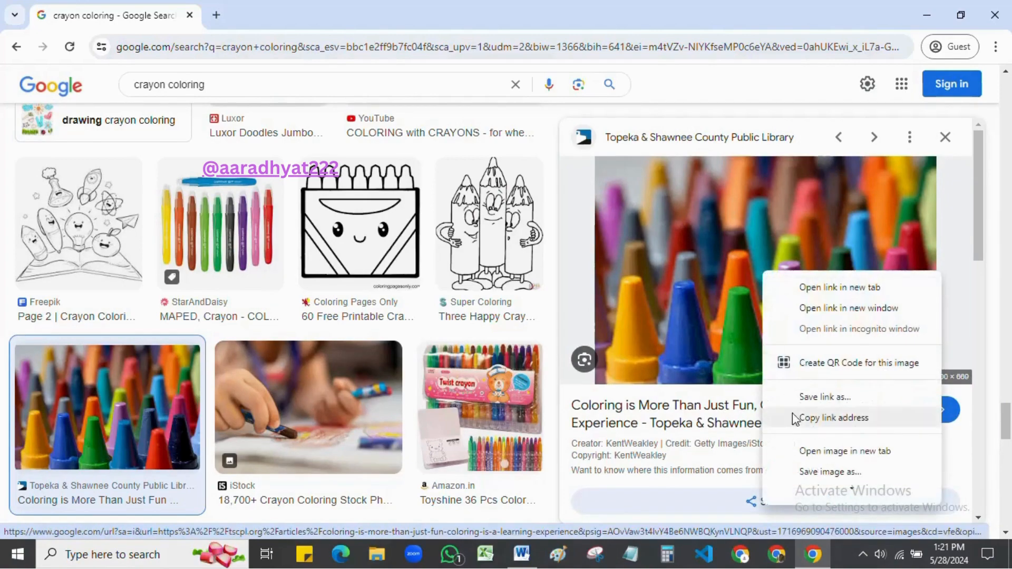
{"action": "scroll", "coordinate": [818, 439], "scroll_direction": "down", "scroll_amount": 3}
{"action": "scroll", "coordinate": [818, 440], "scroll_direction": "down", "scroll_amount": 2}
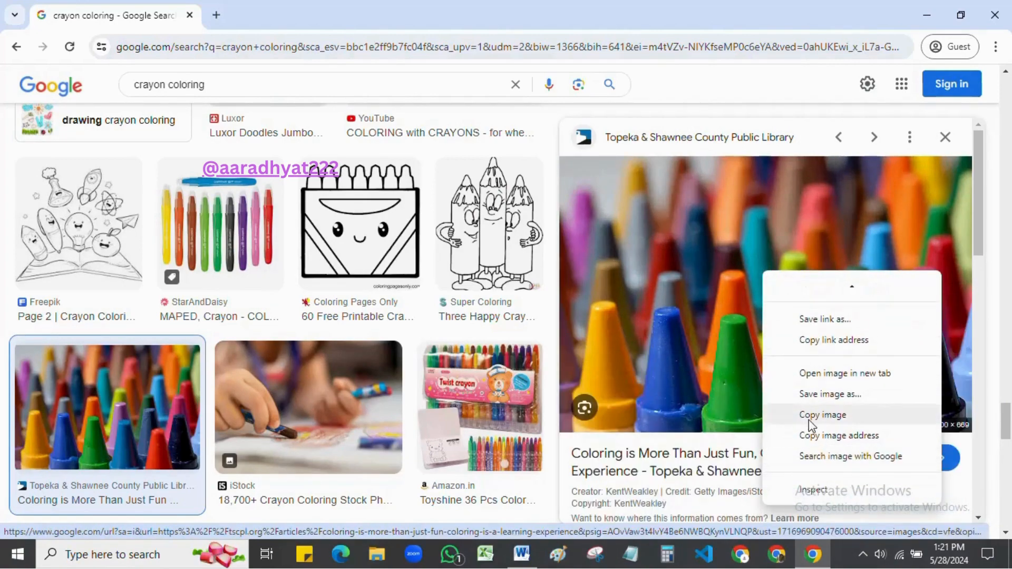
{"action": "left_click", "coordinate": [785, 415]}
- Switch to Word, paste the crayon photo into the document and set its text wrapping to Behind Text
{"action": "left_click", "coordinate": [521, 554]}
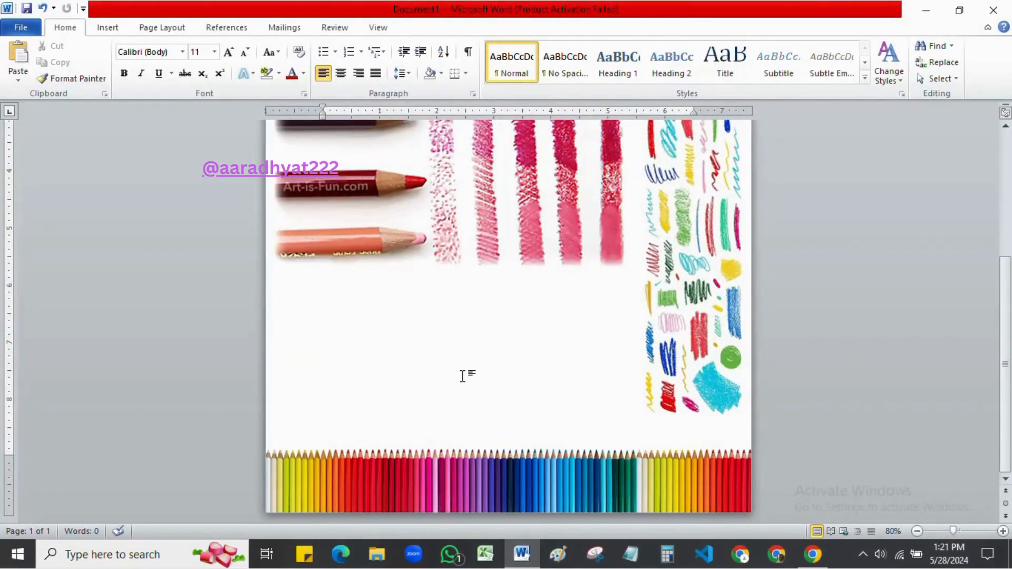
{"action": "key", "text": "ctrl+v"}
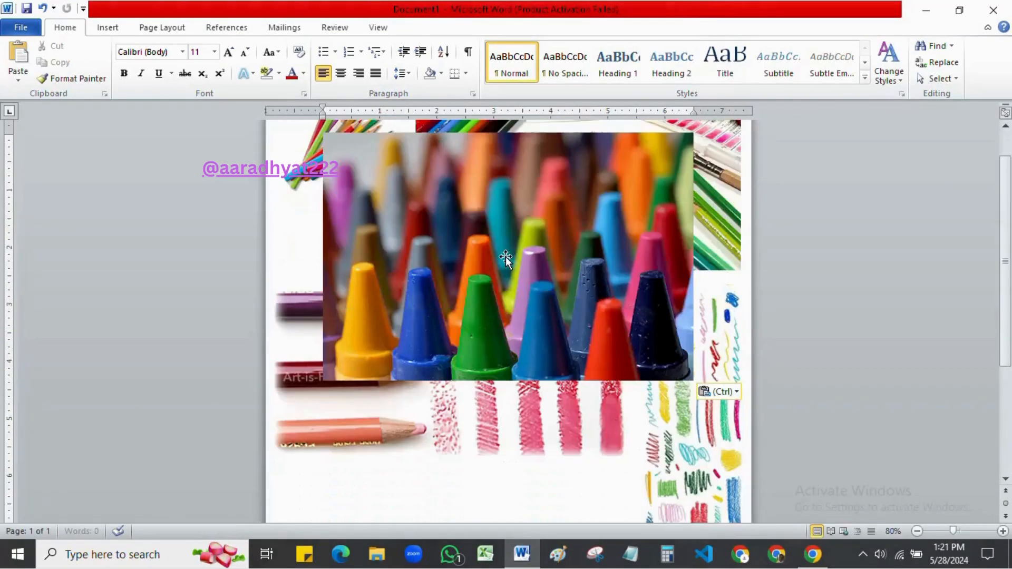
{"action": "right_click", "coordinate": [505, 258]}
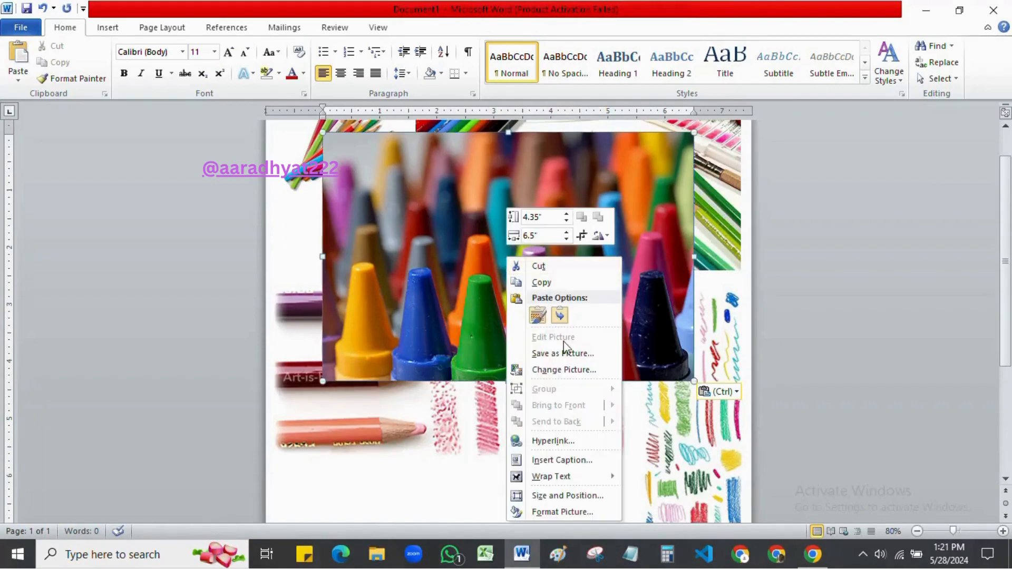
{"action": "mouse_move", "coordinate": [550, 478]}
{"action": "left_click", "coordinate": [667, 470]}
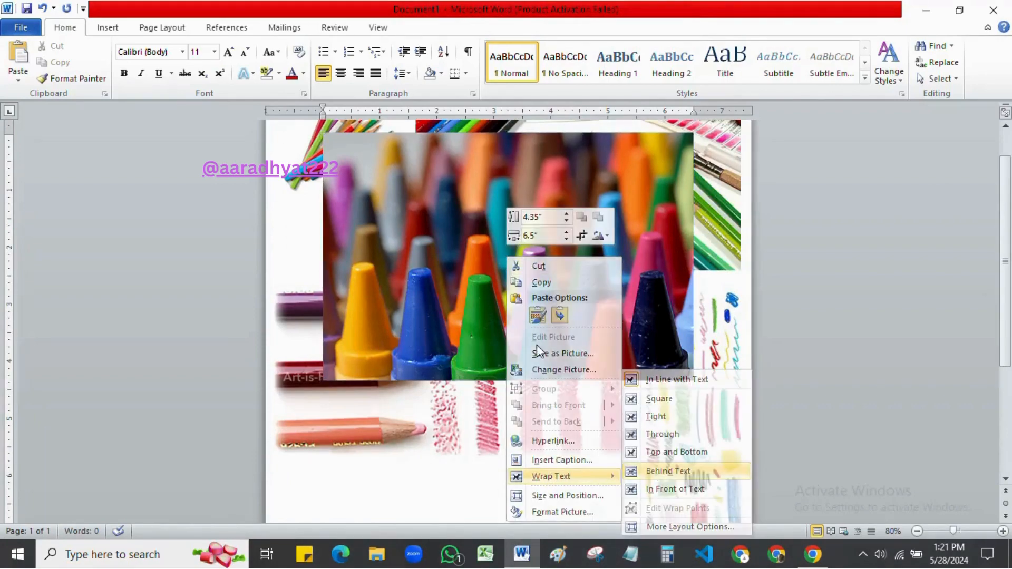
- Move the crayon photo down to the page's left edge, just above the pencil row
{"action": "scroll", "coordinate": [493, 279], "scroll_direction": "down", "scroll_amount": 2}
{"action": "left_click_drag", "start_coordinate": [437, 489], "coordinate": [437, 489]}
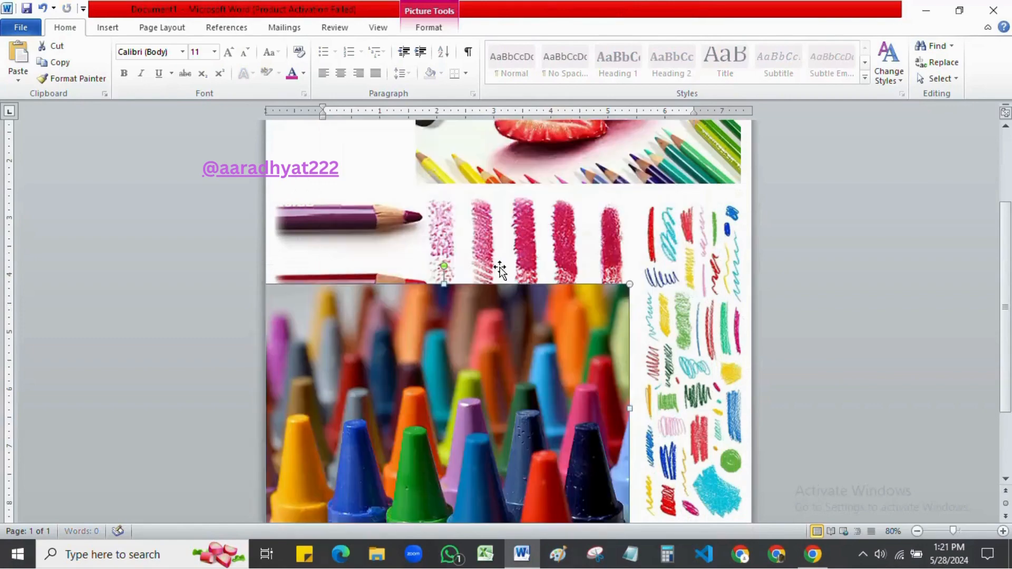
{"action": "scroll", "coordinate": [500, 265], "scroll_direction": "down", "scroll_amount": 3}
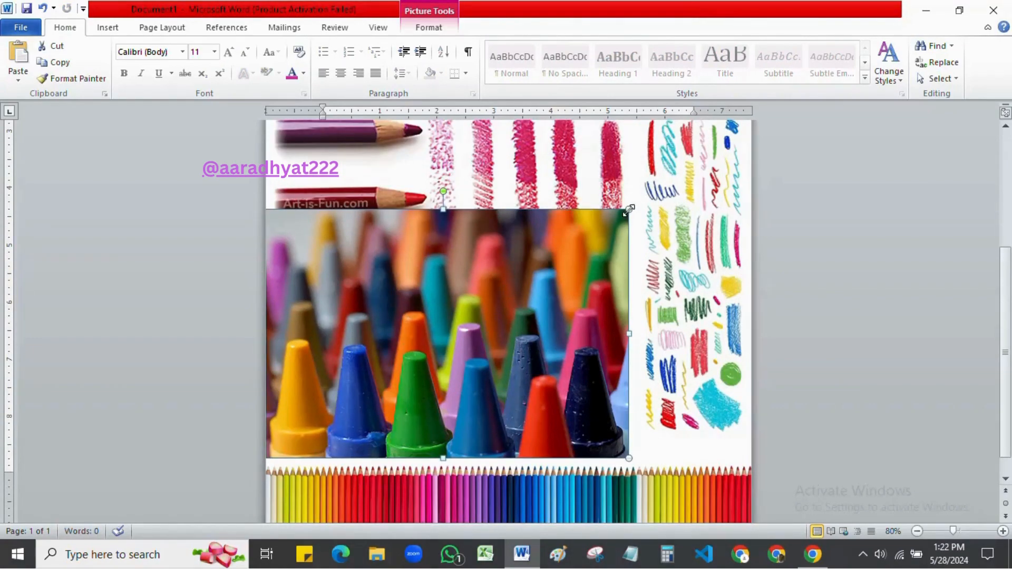
- Shrink the crayon photo proportionally and fit it at the page's left side between the pink shading samples and the pencil row
{"action": "left_click_drag", "start_coordinate": [629, 209], "coordinate": [589, 235]}
{"action": "left_click_drag", "start_coordinate": [467, 311], "coordinate": [485, 316]}
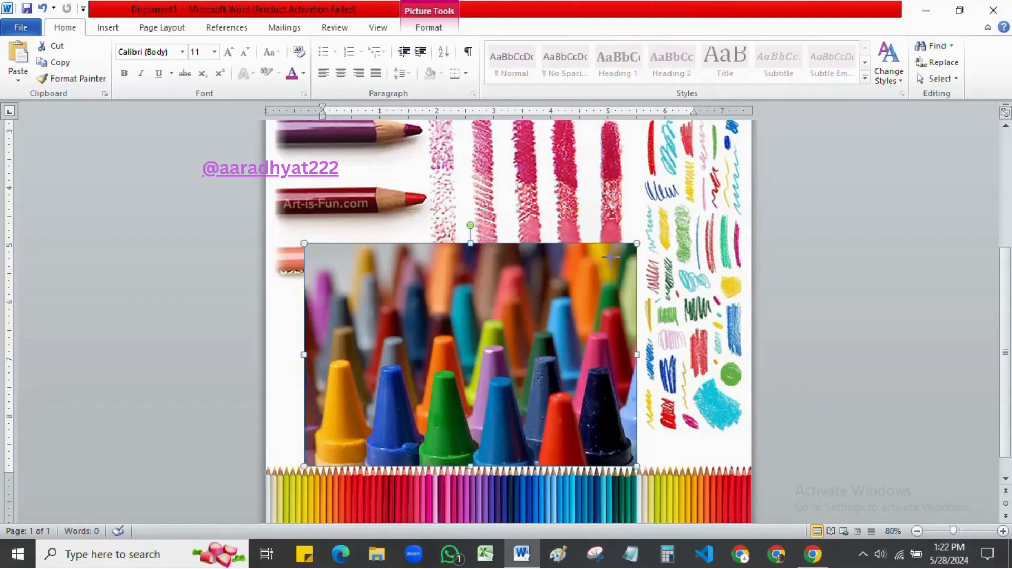
{"action": "left_click_drag", "start_coordinate": [637, 244], "coordinate": [557, 290]}
{"action": "left_click_drag", "start_coordinate": [492, 340], "coordinate": [450, 347]}
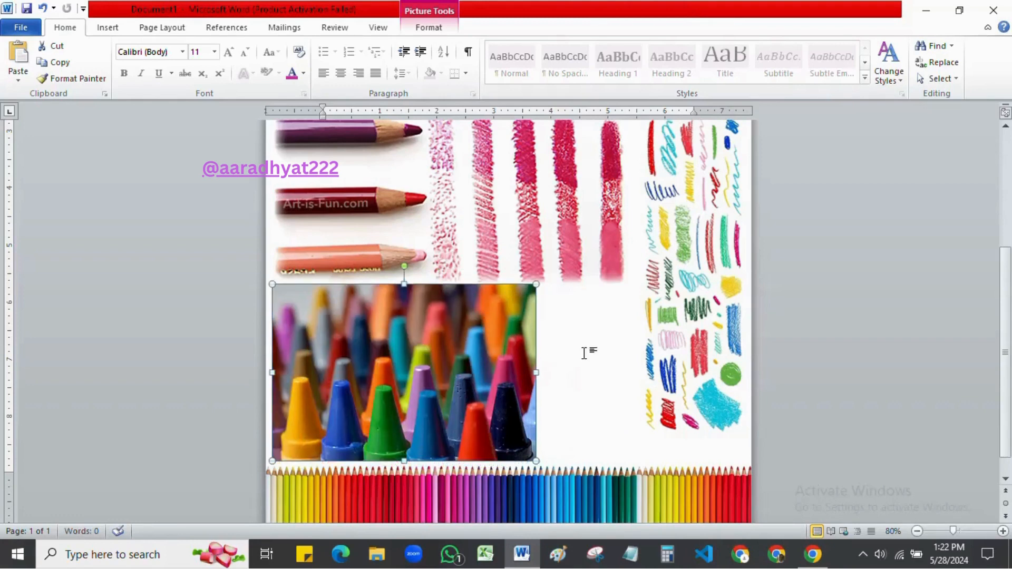
{"action": "left_click_drag", "start_coordinate": [536, 285], "coordinate": [515, 299]}
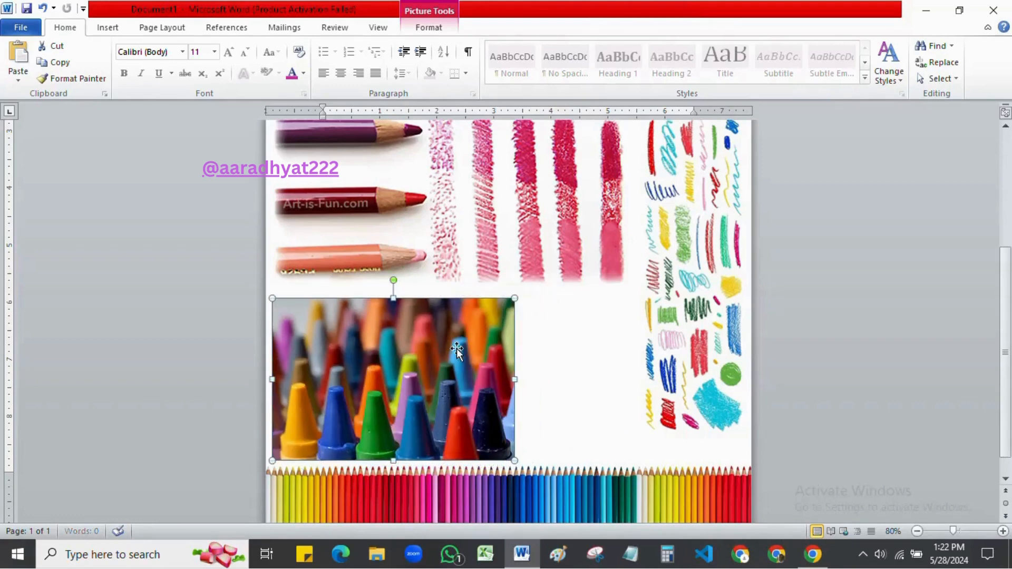
{"action": "left_click", "coordinate": [574, 364]}
{"action": "scroll", "coordinate": [527, 407], "scroll_direction": "up", "scroll_amount": 5}
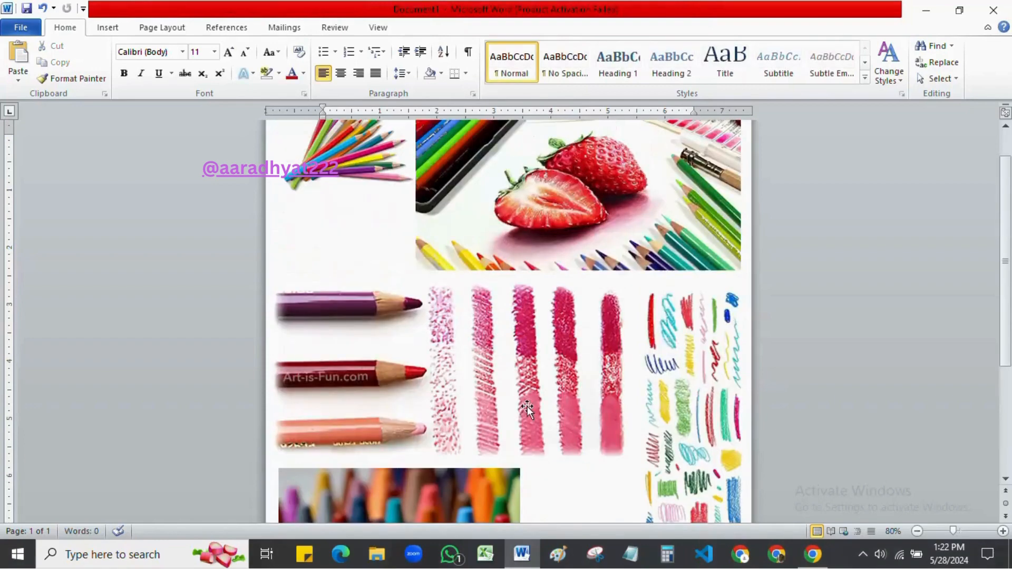
{"action": "key", "text": "ctrl+a"}
{"action": "left_click", "coordinate": [676, 460]}
{"action": "scroll", "coordinate": [842, 398], "scroll_direction": "down", "scroll_amount": 5}
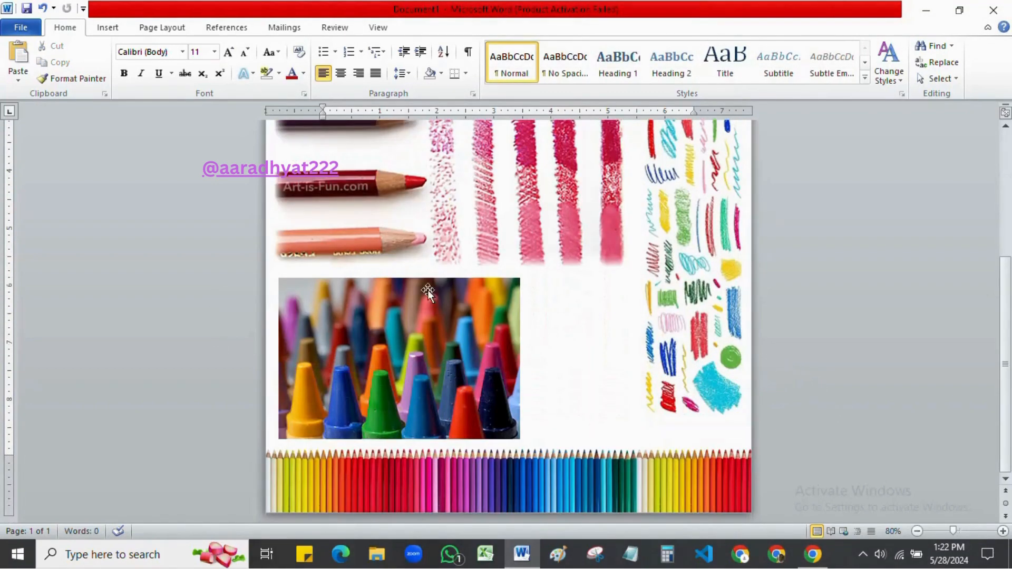
- Insert a WordArt title in the pale purple style with the text "Colouring"
{"action": "left_click", "coordinate": [105, 30]}
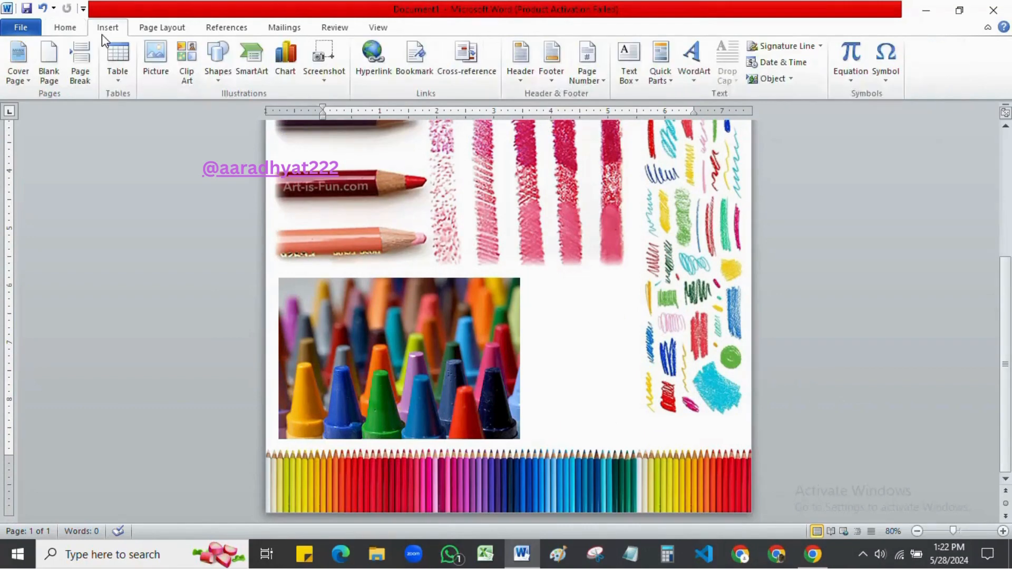
{"action": "left_click", "coordinate": [686, 75]}
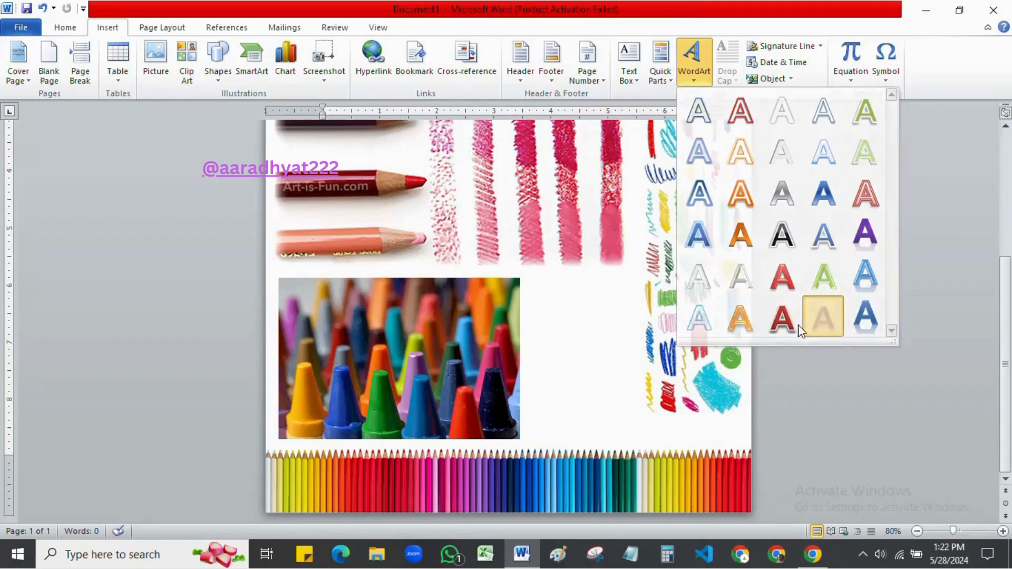
{"action": "left_click", "coordinate": [829, 317]}
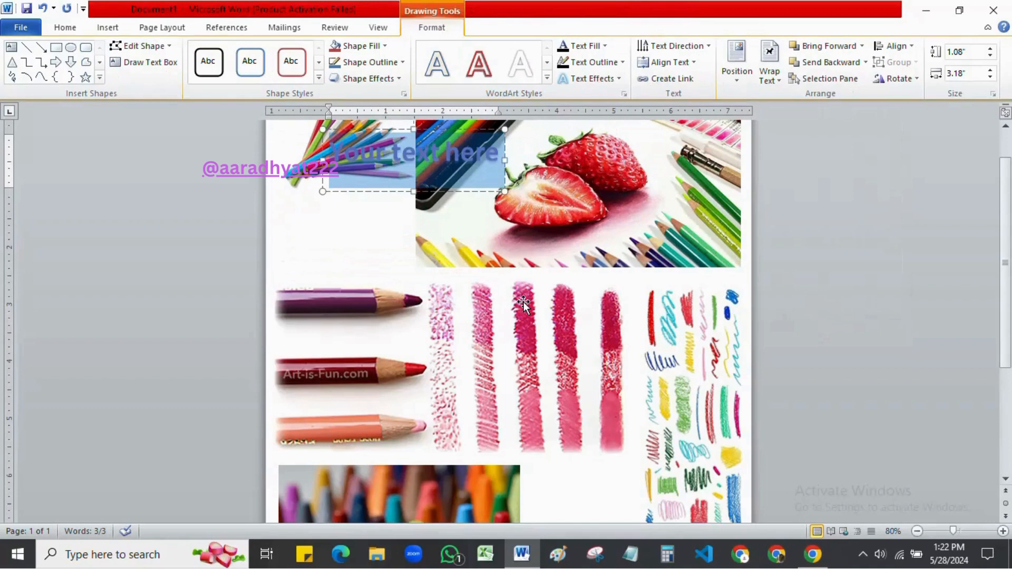
{"action": "type", "text": "Colouring"}
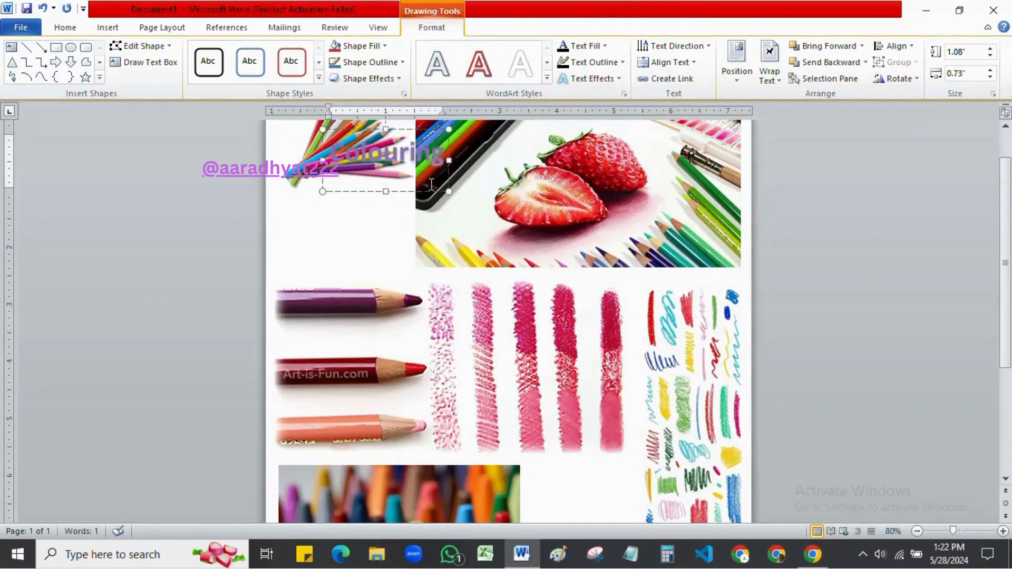
- Resize the WordArt box to 0.77" high by 1.88" wide and give its text the strongest purple glow variation
{"action": "left_click_drag", "start_coordinate": [449, 192], "coordinate": [431, 174]}
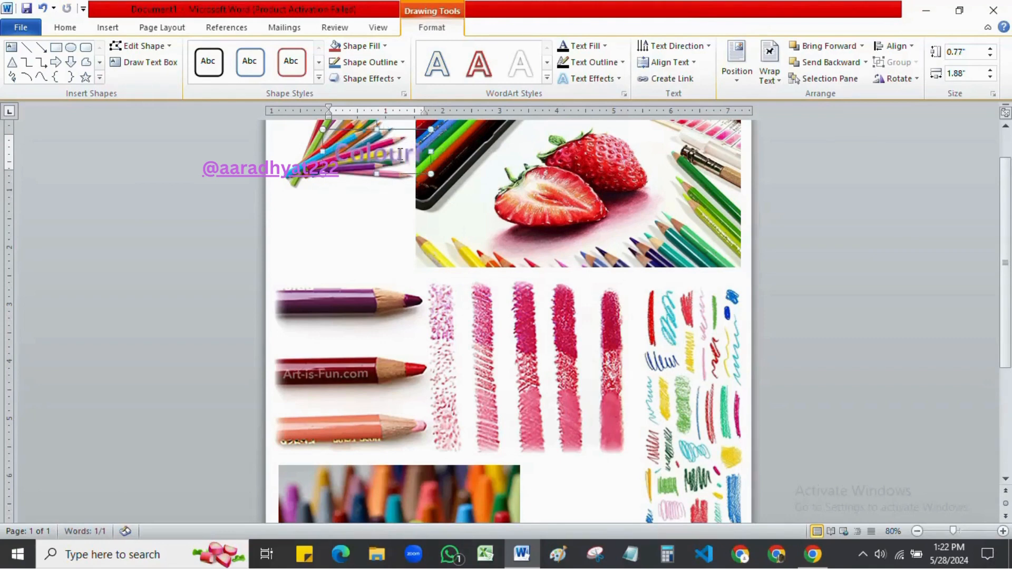
{"action": "left_click", "coordinate": [590, 78]}
{"action": "mouse_move", "coordinate": [586, 120]}
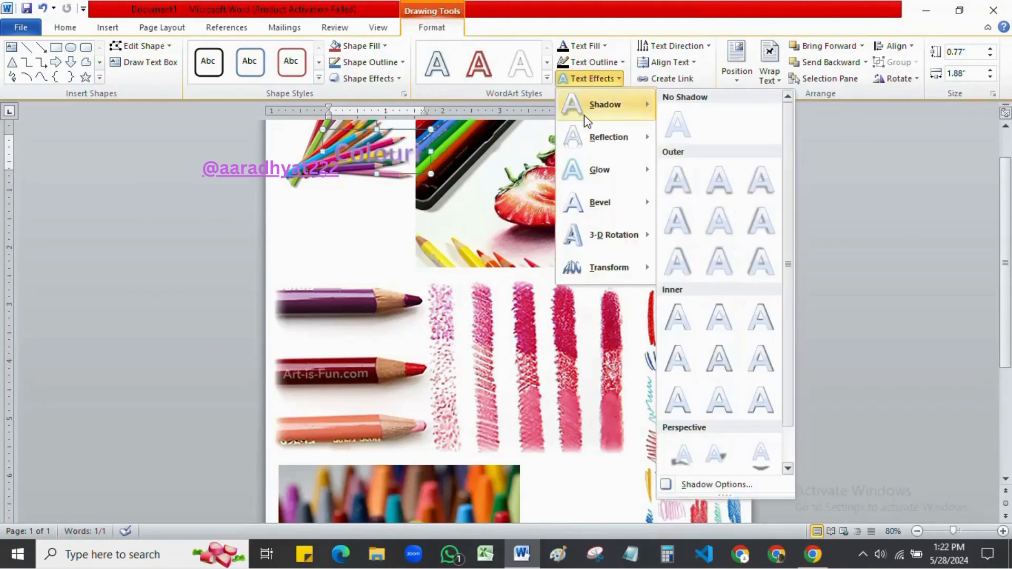
{"action": "mouse_move", "coordinate": [596, 164]}
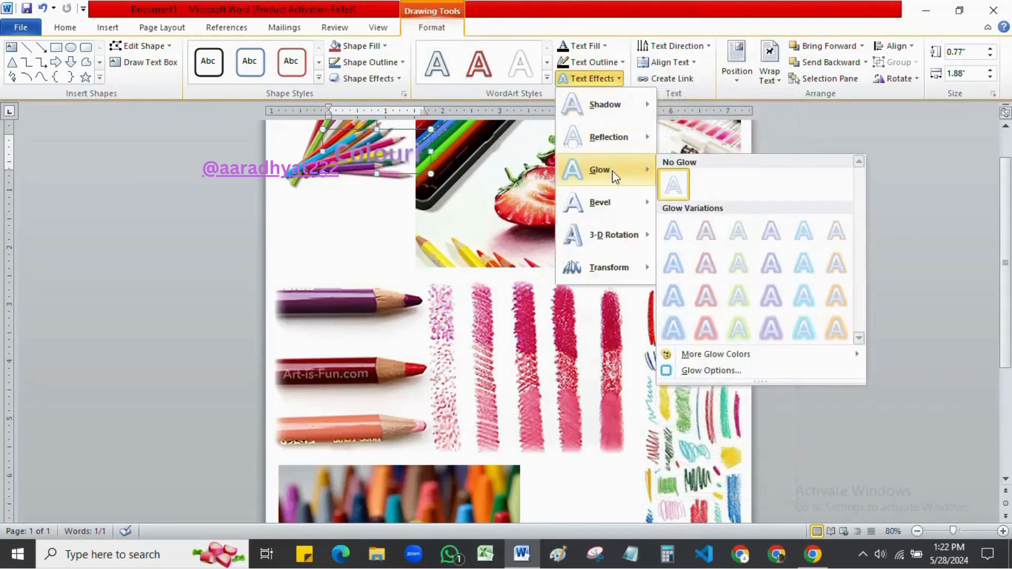
{"action": "left_click", "coordinate": [771, 329]}
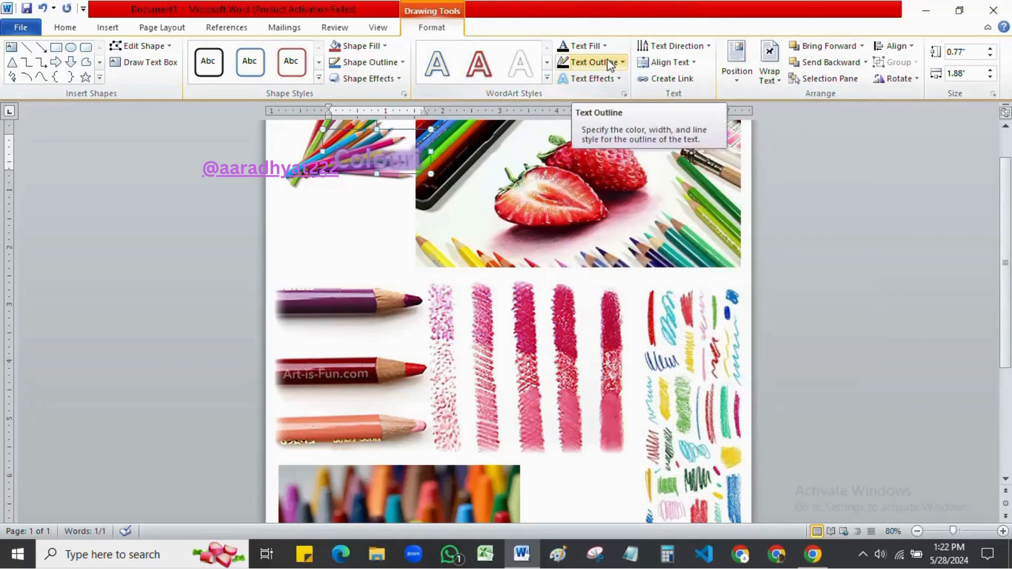
- Try a tilted 3-D shape preset on the WordArt box, and replace it with the first shape preset
{"action": "left_click", "coordinate": [379, 79]}
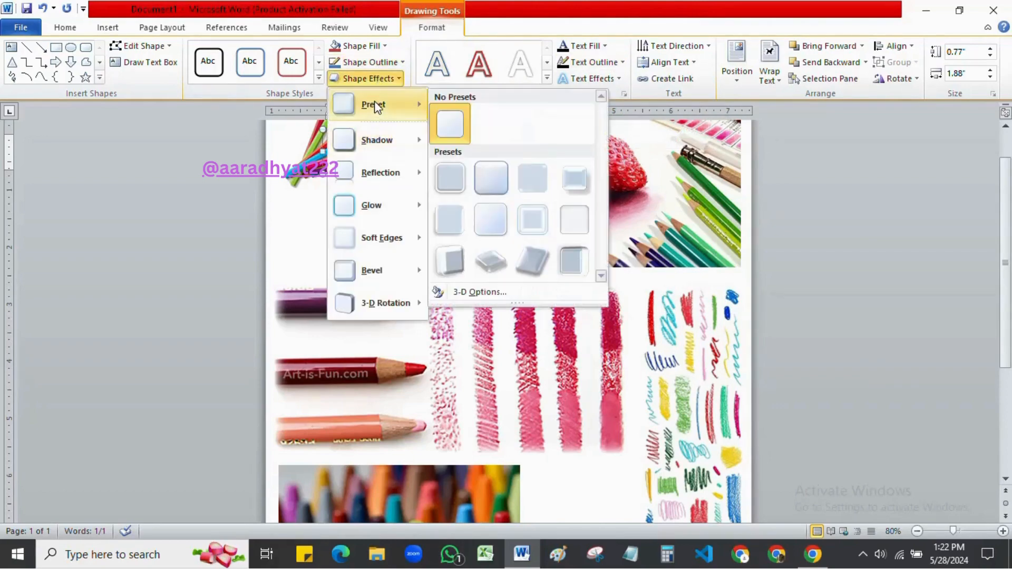
{"action": "left_click", "coordinate": [532, 261]}
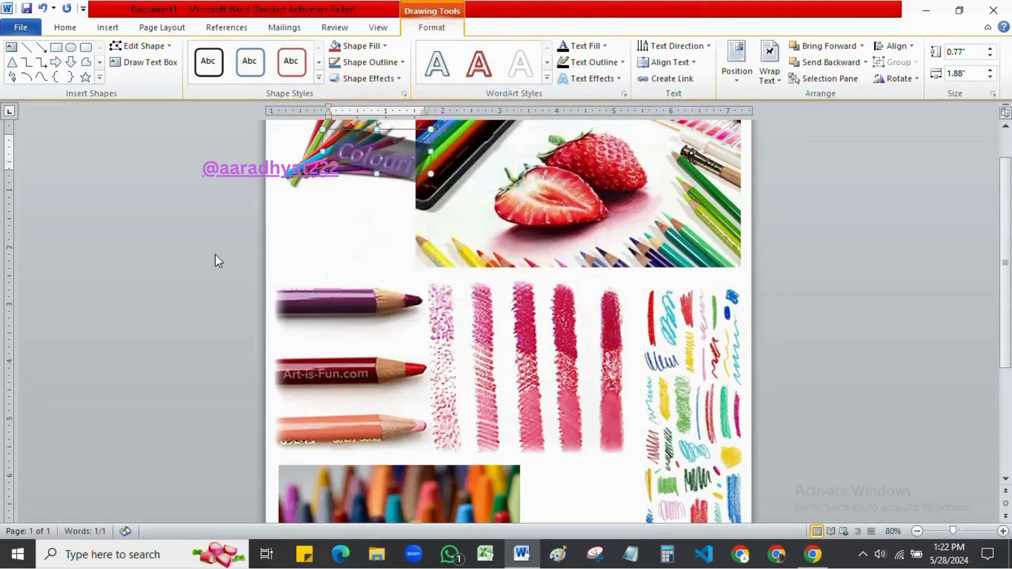
{"action": "left_click", "coordinate": [368, 78]}
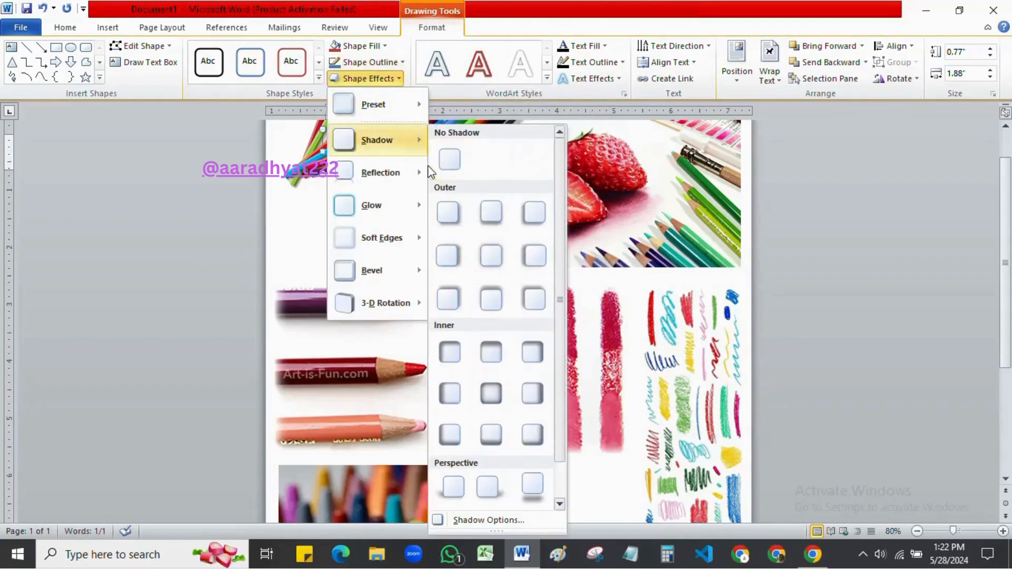
{"action": "mouse_move", "coordinate": [398, 113]}
{"action": "left_click", "coordinate": [457, 181]}
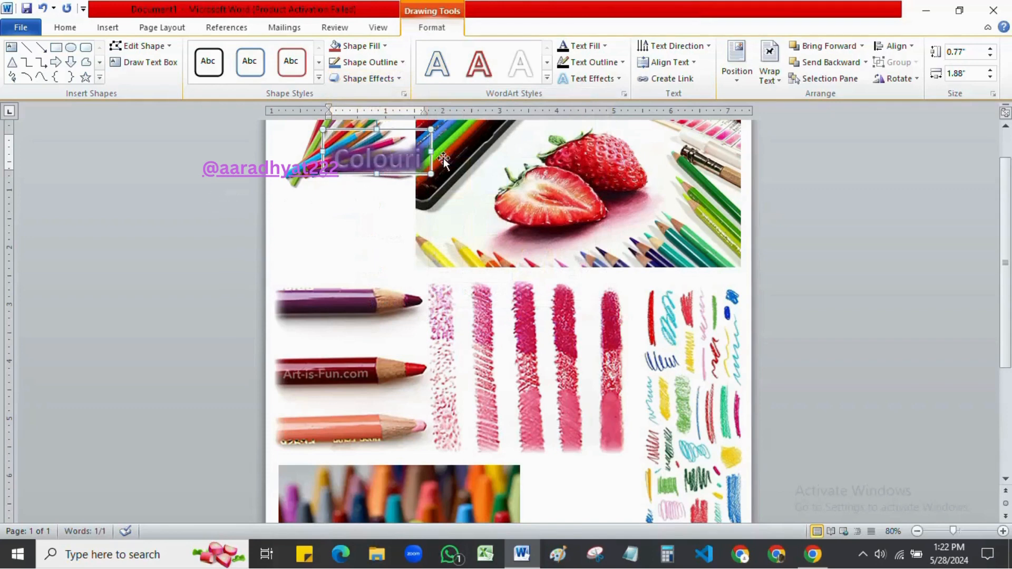
- Widen the "Colouring" WordArt box to 2.71" so the whole word fits, and set its text wrapping to Behind Text
{"action": "left_click_drag", "start_coordinate": [431, 152], "coordinate": [478, 151]}
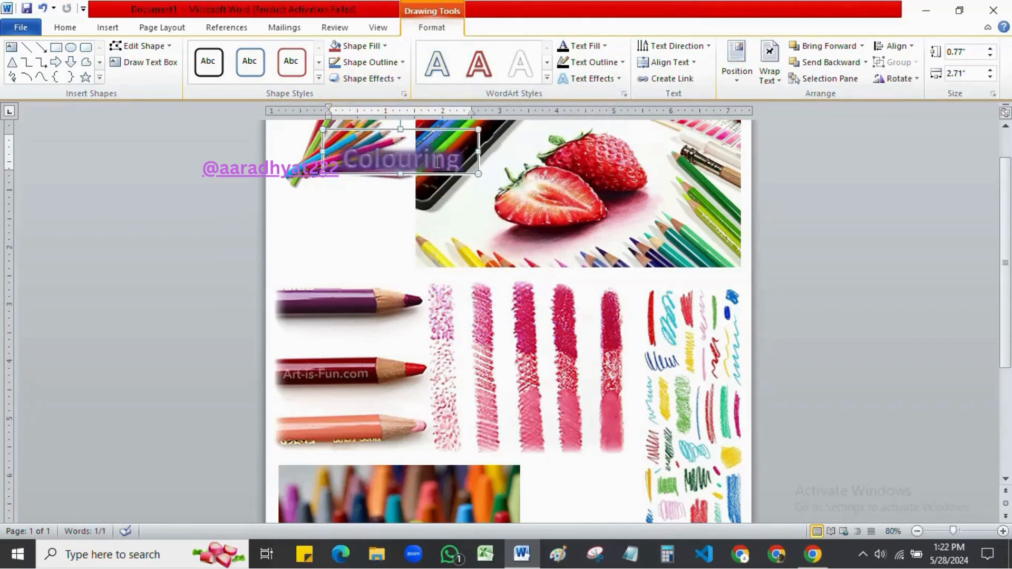
{"action": "right_click", "coordinate": [430, 160]}
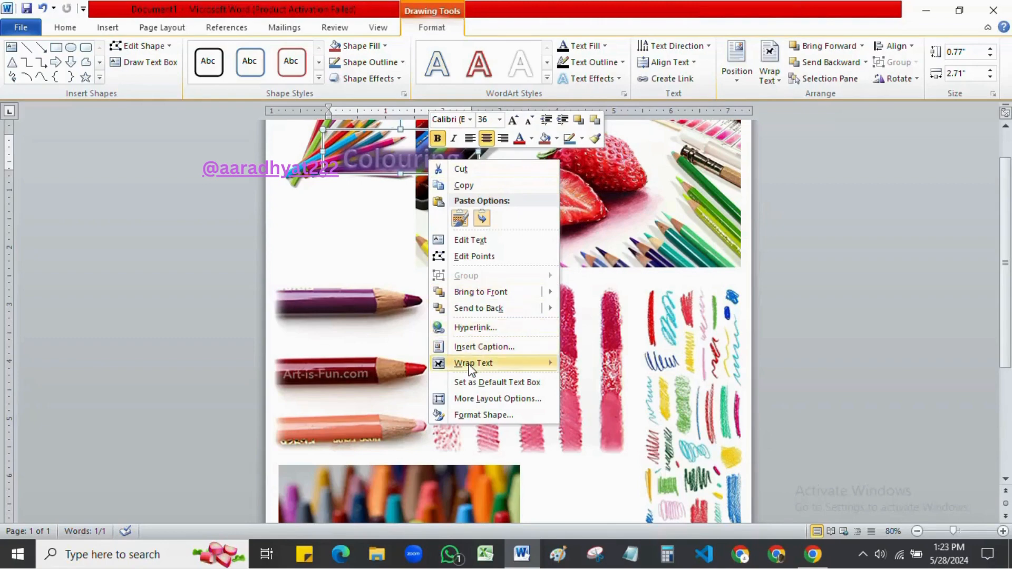
{"action": "mouse_move", "coordinate": [470, 365]}
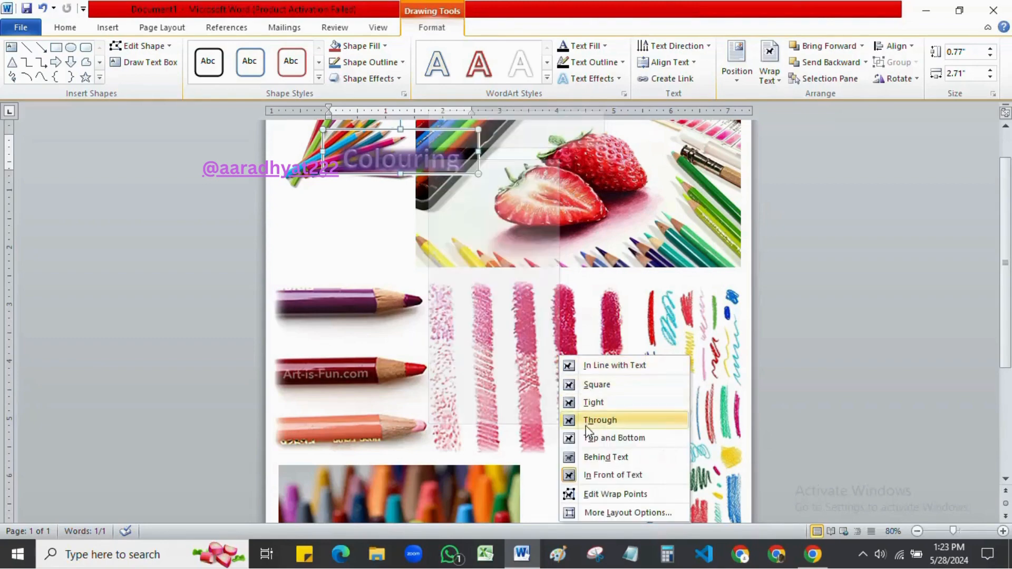
{"action": "left_click", "coordinate": [587, 457]}
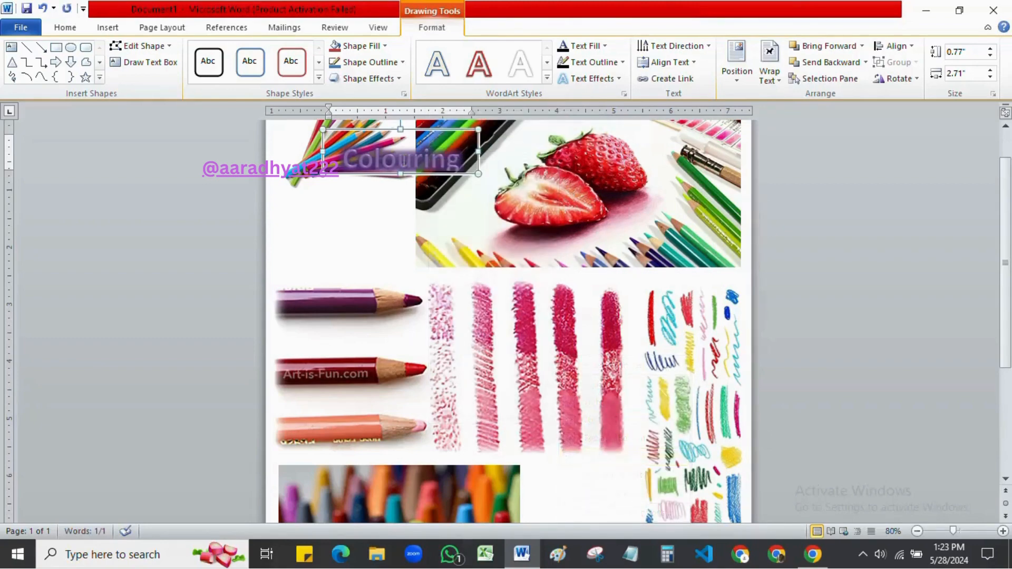
- Move the WordArt box down the page to the area below the pink shading samples, beside the crayon photo
{"action": "key", "text": "ctrl+a"}
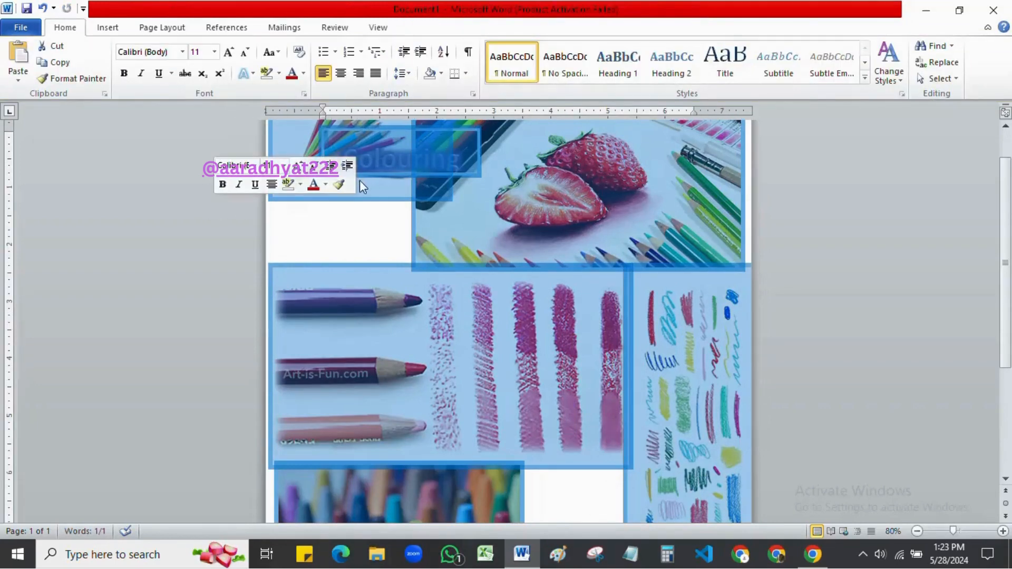
{"action": "left_click", "coordinate": [320, 218]}
{"action": "left_click", "coordinate": [409, 174]}
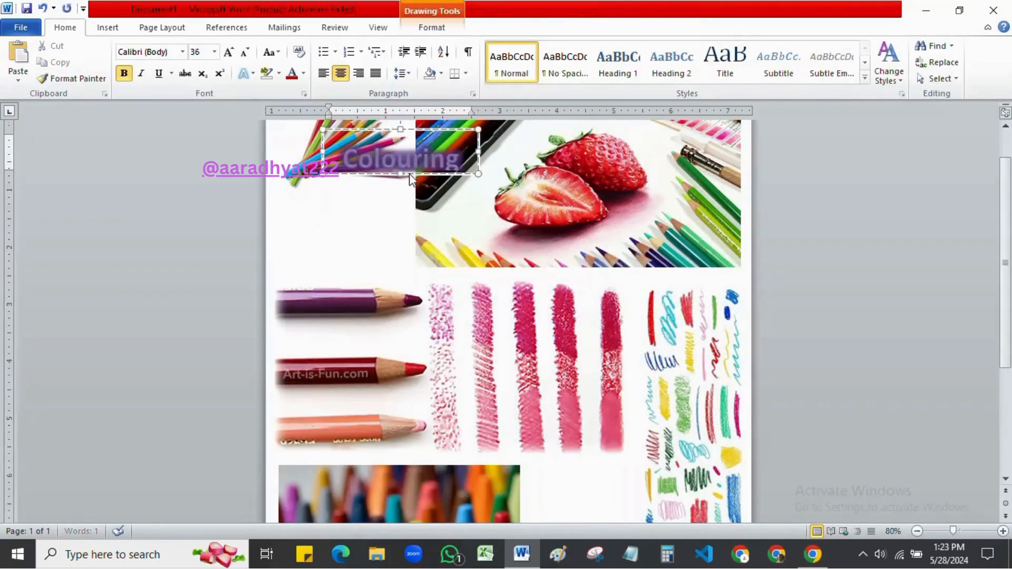
{"action": "left_click_drag", "start_coordinate": [409, 174], "coordinate": [560, 495]}
{"action": "scroll", "coordinate": [484, 348], "scroll_direction": "down", "scroll_amount": 1}
{"action": "scroll", "coordinate": [485, 348], "scroll_direction": "down", "scroll_amount": 5}
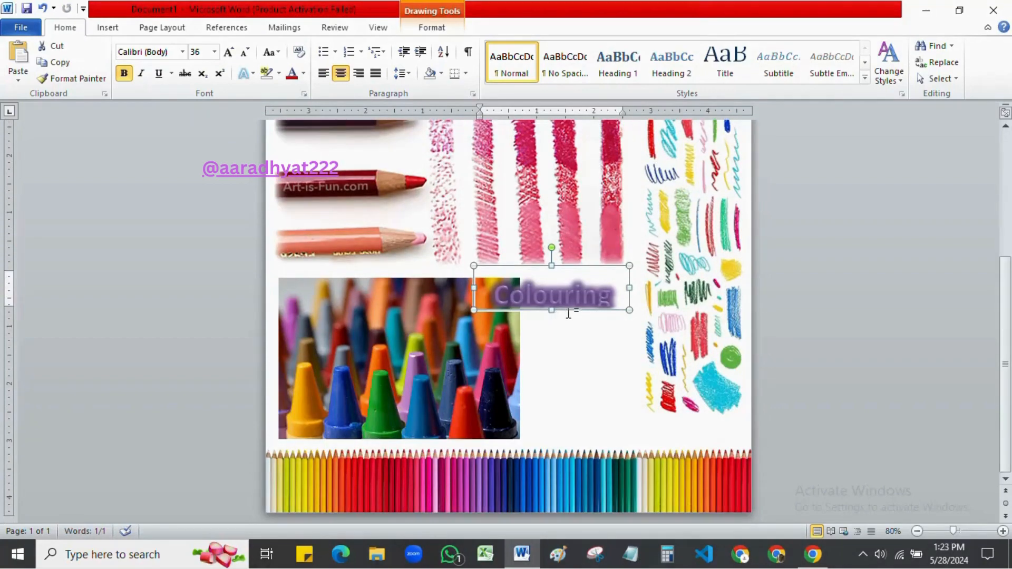
- Place the WordArt box lower beside the crayon photo, make it 1.18" high and rotate it 90° clockwise
{"action": "left_click_drag", "start_coordinate": [566, 311], "coordinate": [565, 367]}
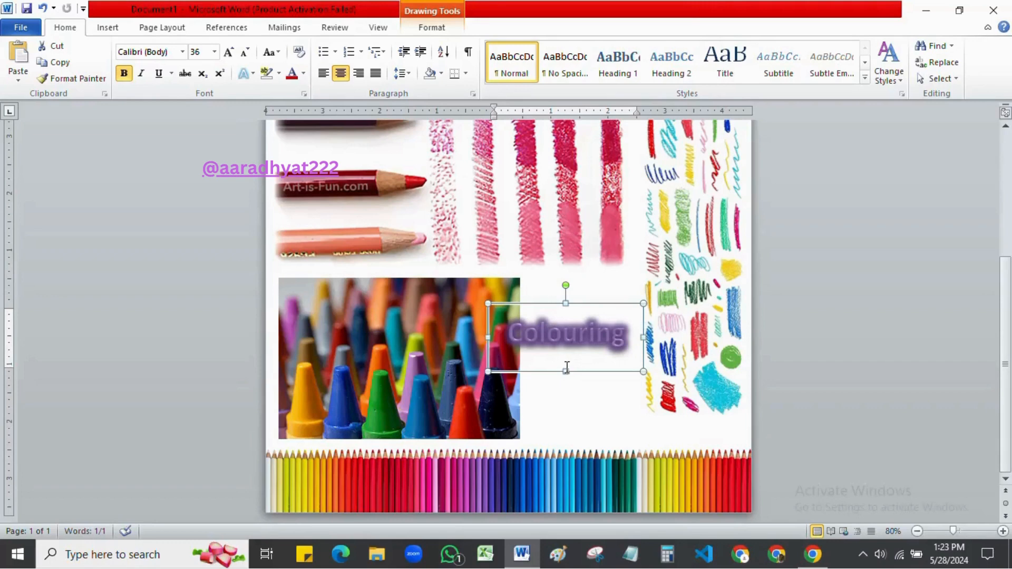
{"action": "left_click_drag", "start_coordinate": [566, 286], "coordinate": [595, 336]}
{"action": "left_click", "coordinate": [579, 333]}
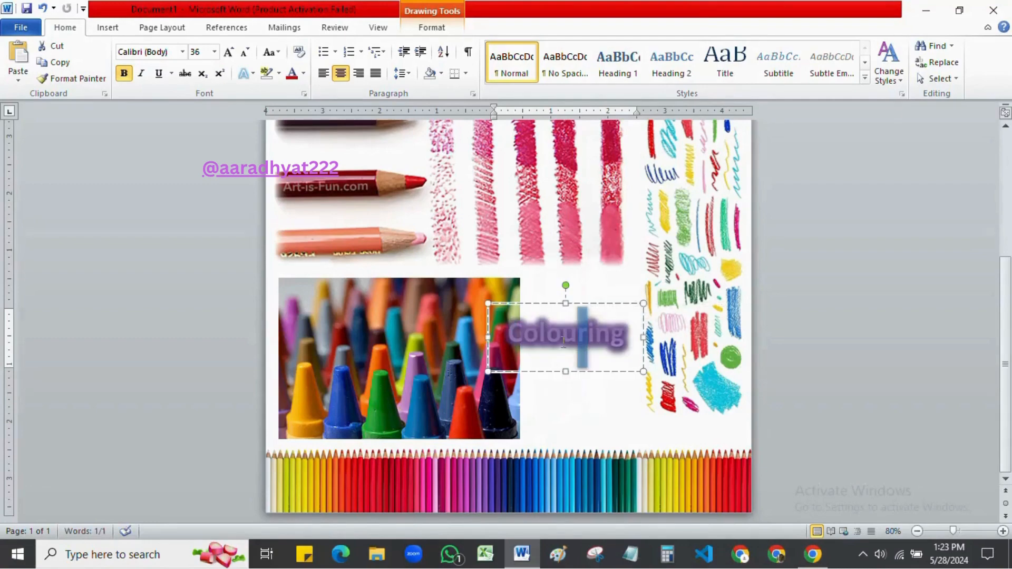
{"action": "left_click", "coordinate": [574, 396]}
{"action": "scroll", "coordinate": [562, 299], "scroll_direction": "down", "scroll_amount": 5}
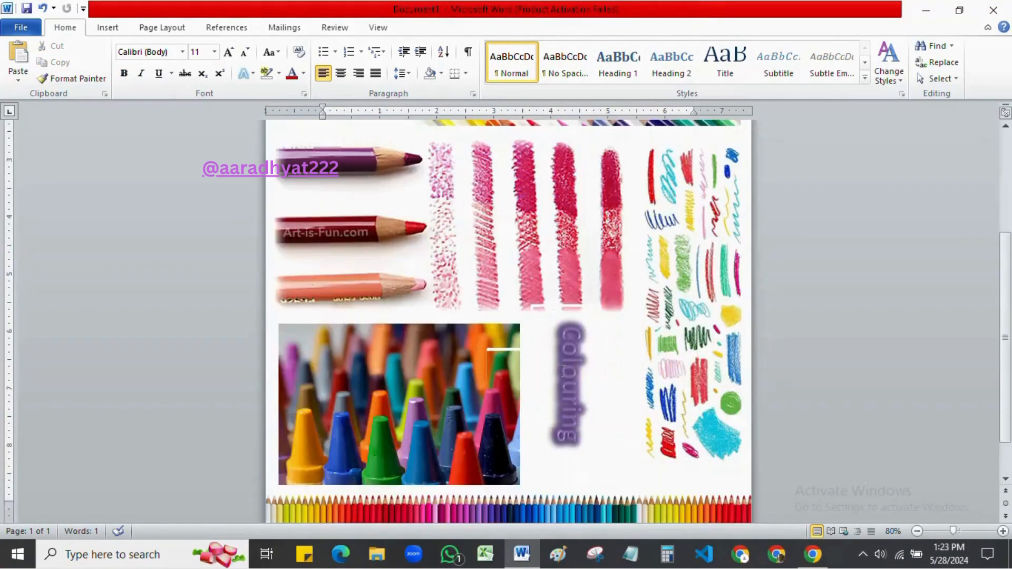
- Nudge the rotated title down and slightly right into the gap between the crayon photo and the scribble samples
{"action": "left_click", "coordinate": [566, 330]}
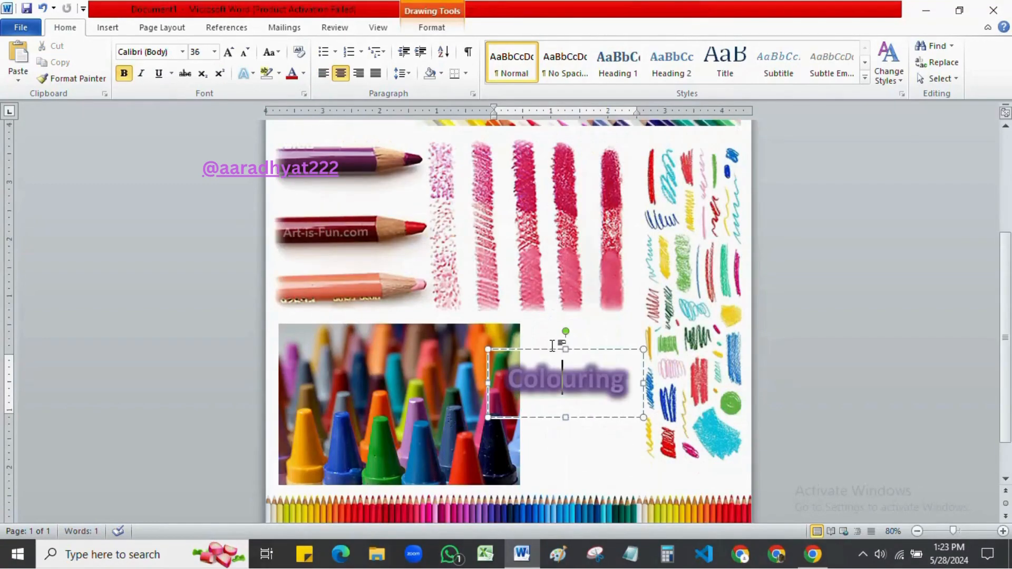
{"action": "left_click", "coordinate": [548, 349]}
{"action": "key", "text": "Down"}
{"action": "key", "text": "Down"}
{"action": "key", "text": "Down"}
{"action": "key", "text": "Down"}
{"action": "key", "text": "Down"}
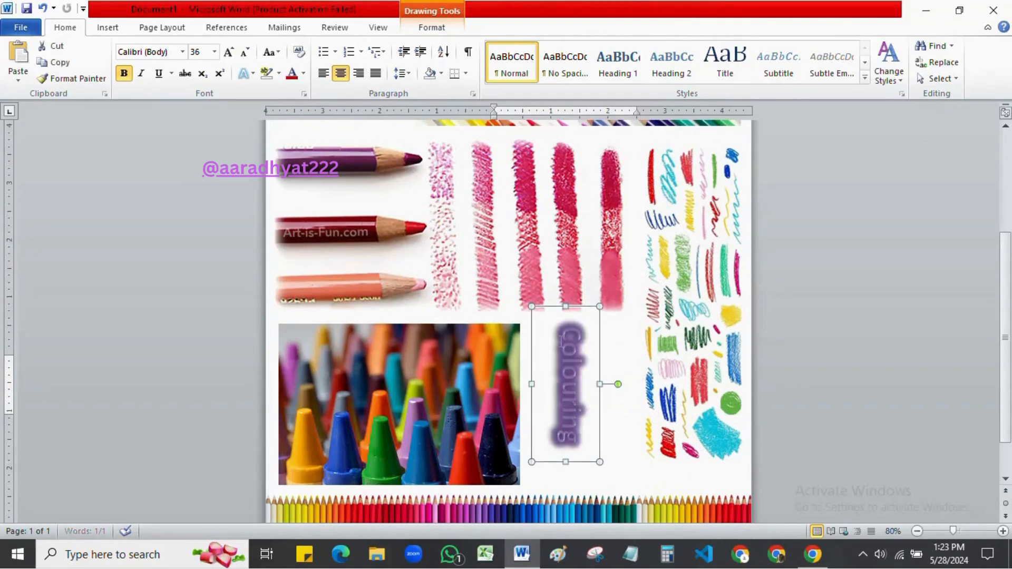
{"action": "key", "text": "Down"}
{"action": "key", "text": "Down"}
{"action": "key", "text": "Down"}
{"action": "key", "text": "Down"}
{"action": "key", "text": "Down"}
{"action": "key", "text": "Down"}
{"action": "key", "text": "Down"}
{"action": "key", "text": "Down"}
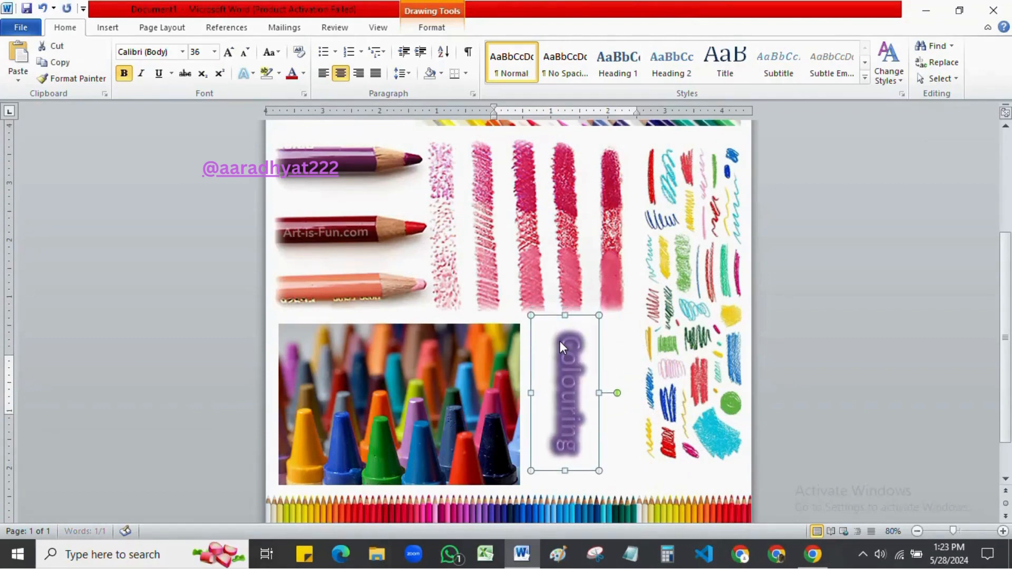
{"action": "key", "text": "Down"}
{"action": "key", "text": "Right"}
{"action": "key", "text": "Right"}
{"action": "key", "text": "Right"}
{"action": "key", "text": "Right"}
{"action": "key", "text": "Right"}
{"action": "key", "text": "Right"}
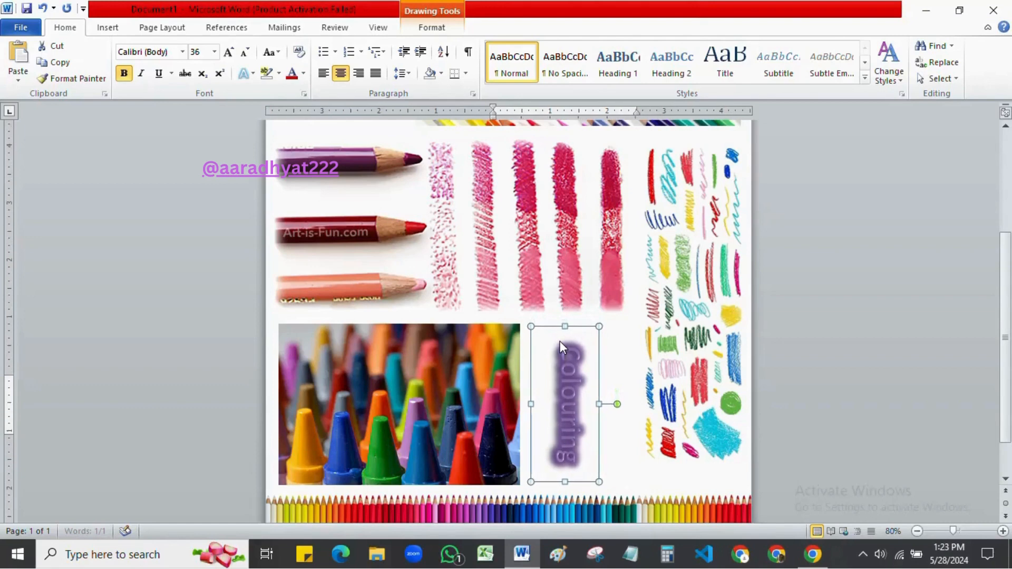
{"action": "key", "text": "Right"}
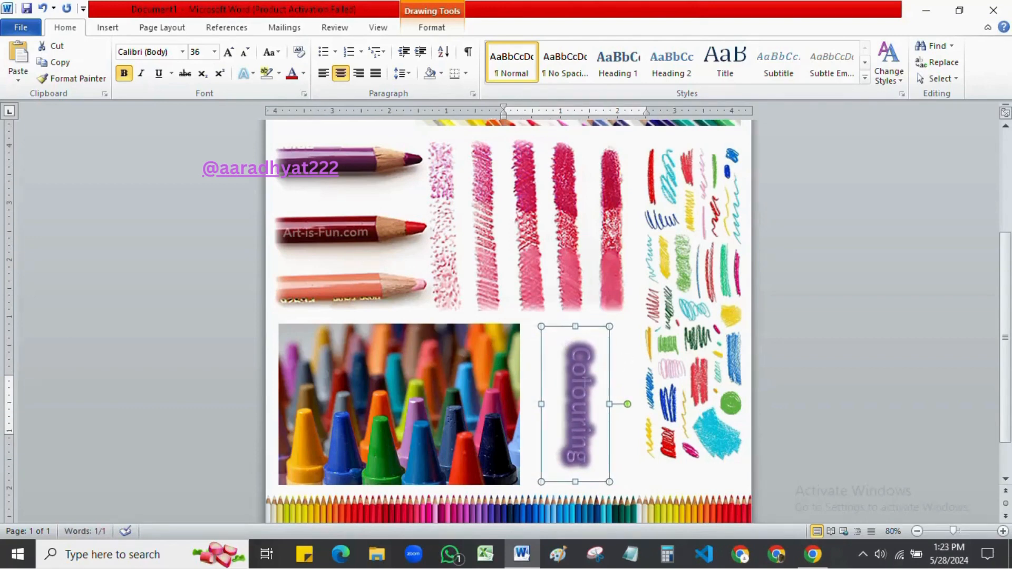
- Fill the rotated "Colouring" WordArt box with white
{"action": "left_click", "coordinate": [582, 378]}
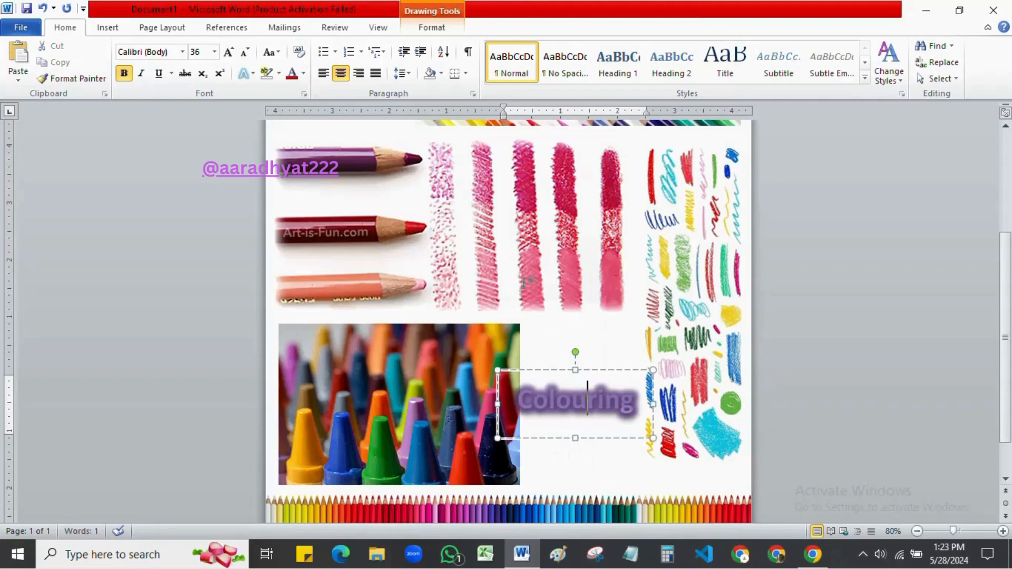
{"action": "double_click", "coordinate": [564, 399]}
{"action": "left_click", "coordinate": [513, 369]}
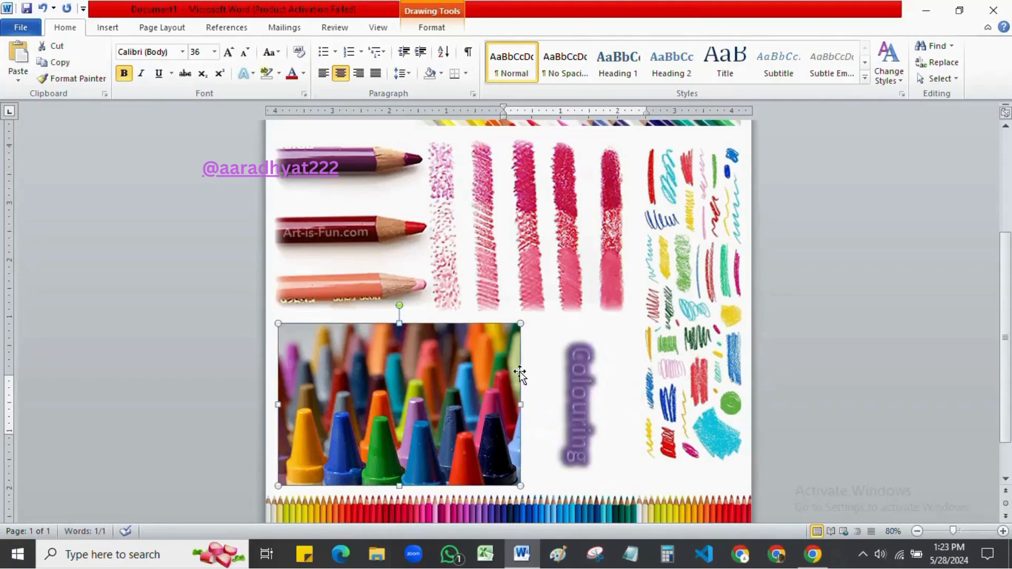
{"action": "left_click", "coordinate": [579, 378]}
{"action": "left_click", "coordinate": [590, 371]}
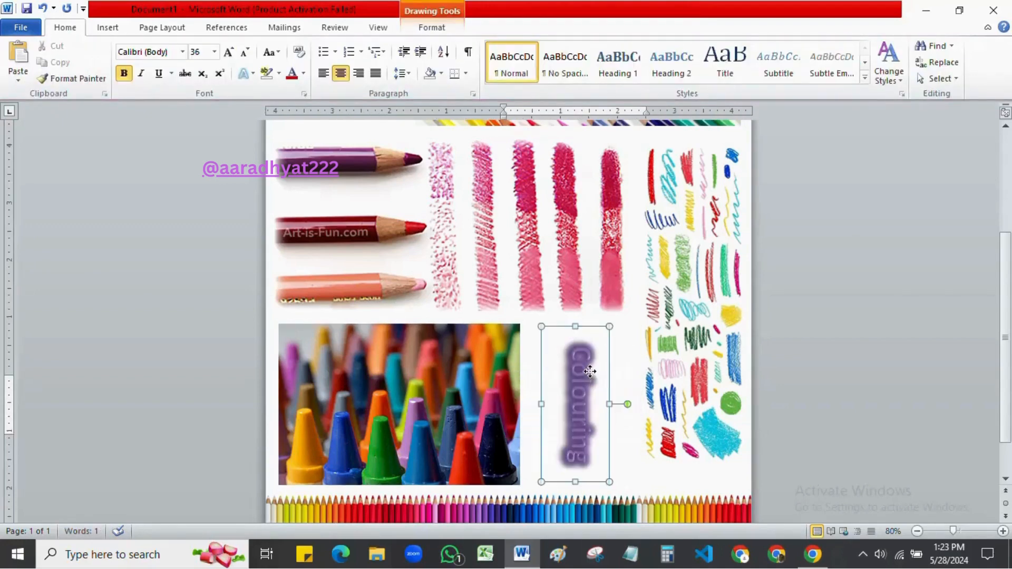
{"action": "double_click", "coordinate": [597, 370]}
{"action": "left_click", "coordinate": [597, 370]}
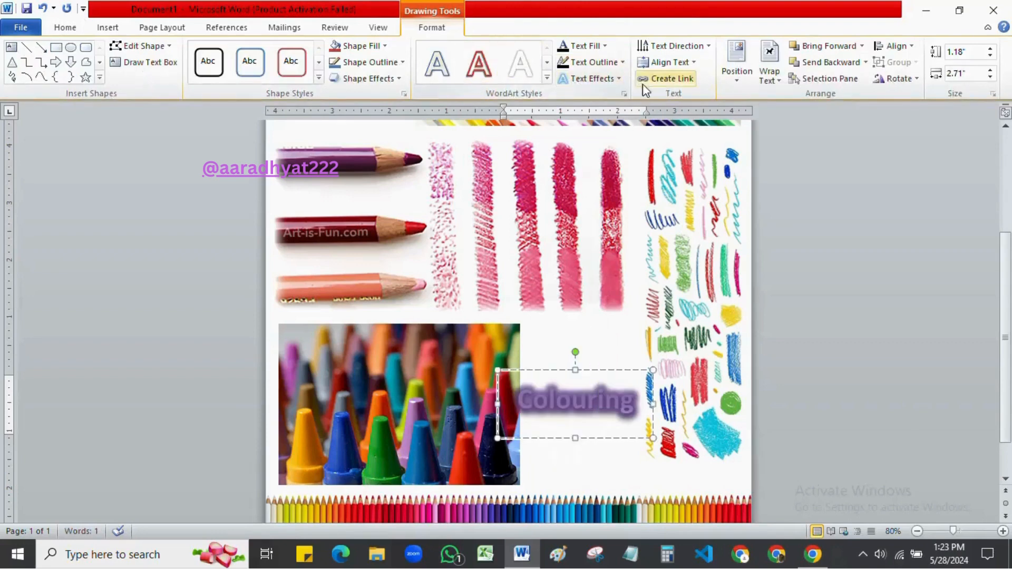
{"action": "left_click", "coordinate": [393, 79]}
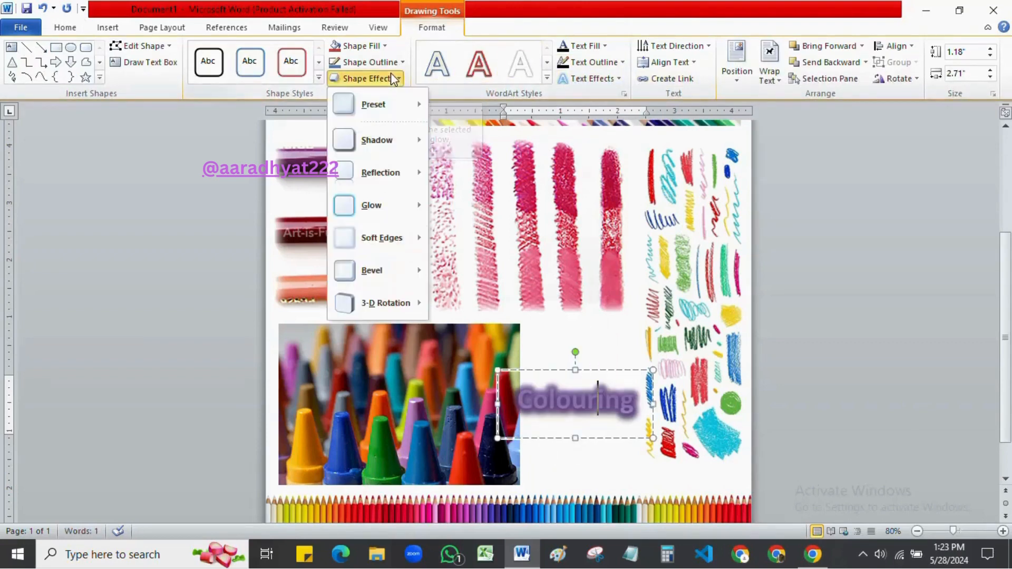
{"action": "left_click", "coordinate": [368, 47]}
{"action": "left_click", "coordinate": [335, 75]}
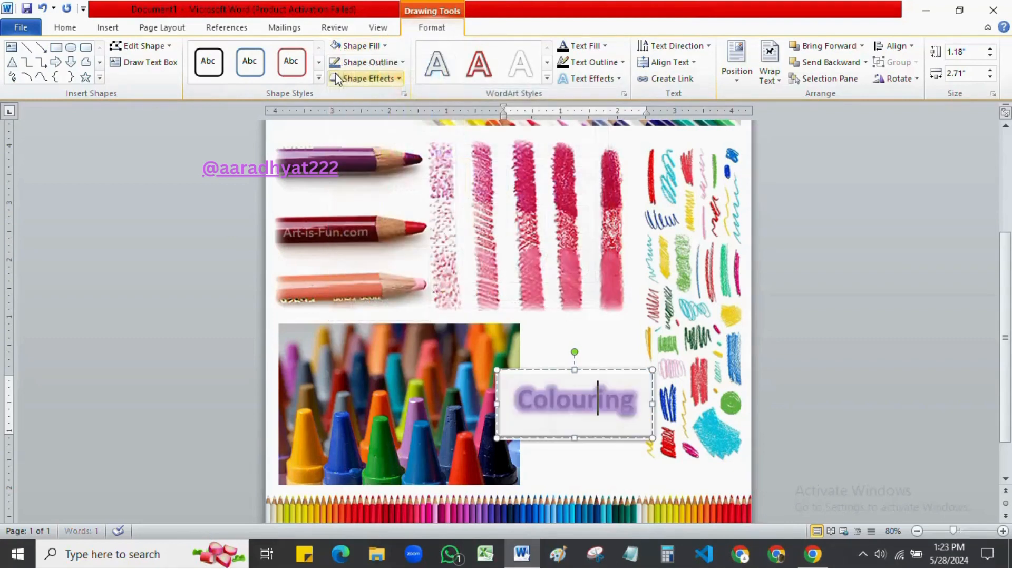
- Give the "Colouring" text a linear gradient fill using the preset running from pink through orange, yellow and green to blue
{"action": "left_click", "coordinate": [599, 74]}
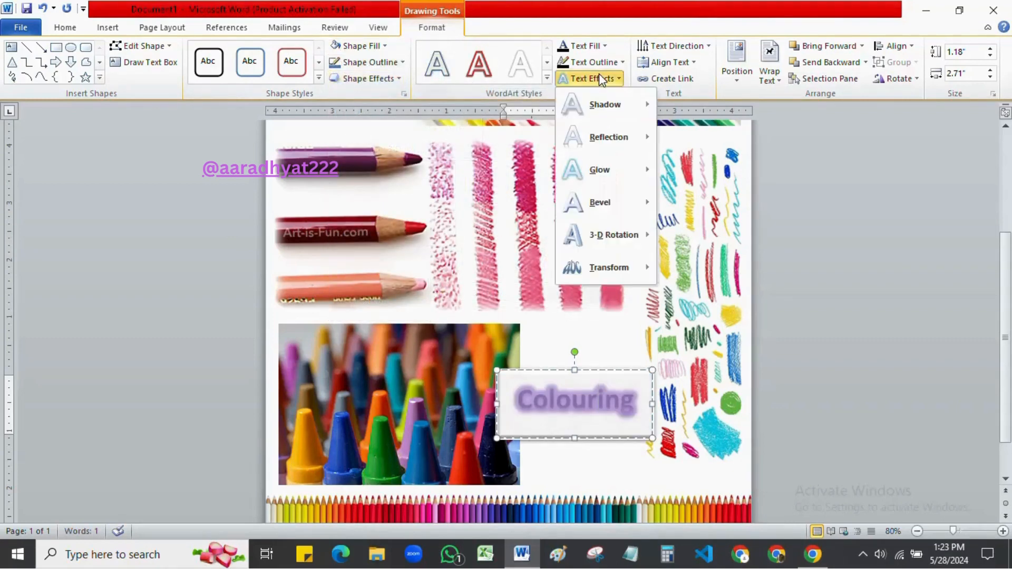
{"action": "left_click", "coordinate": [604, 46]}
{"action": "mouse_move", "coordinate": [625, 222]}
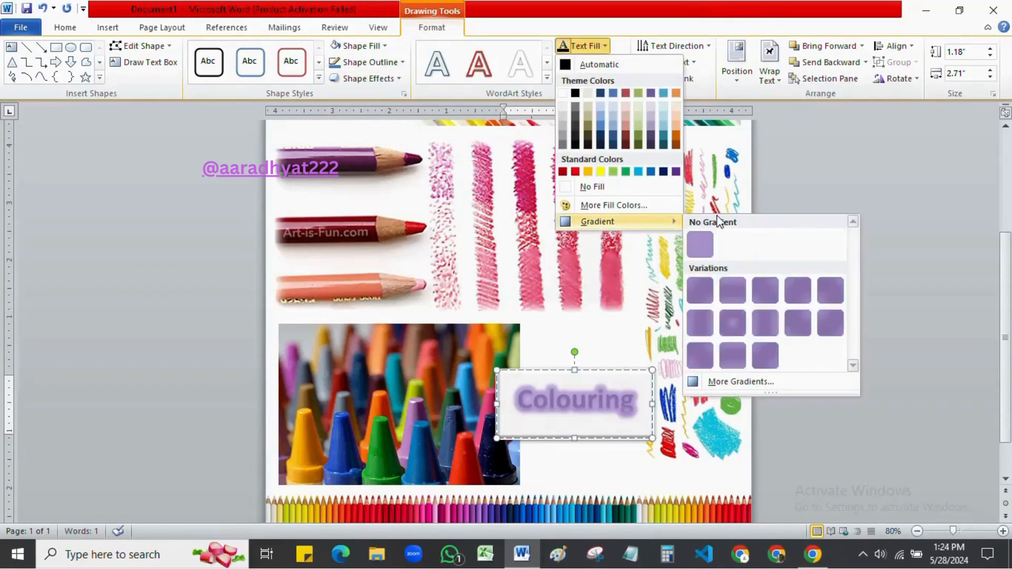
{"action": "left_click", "coordinate": [722, 381]}
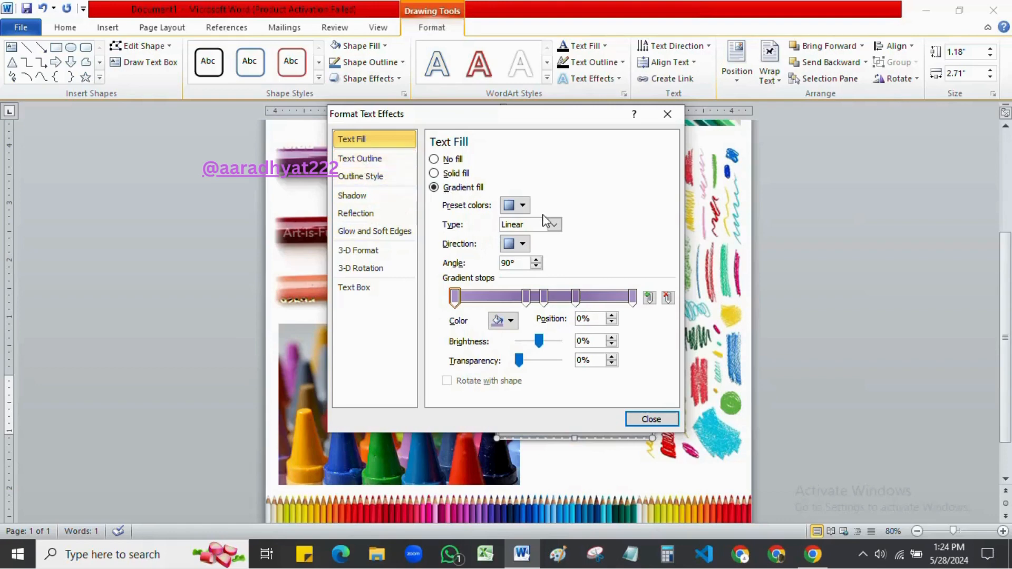
{"action": "left_click", "coordinate": [521, 205]}
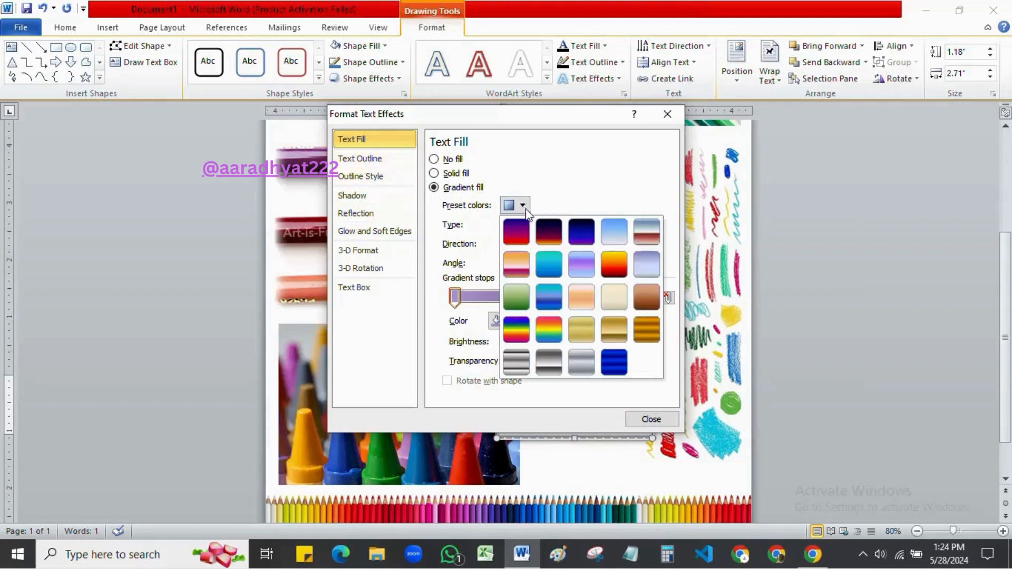
{"action": "left_click", "coordinate": [545, 336]}
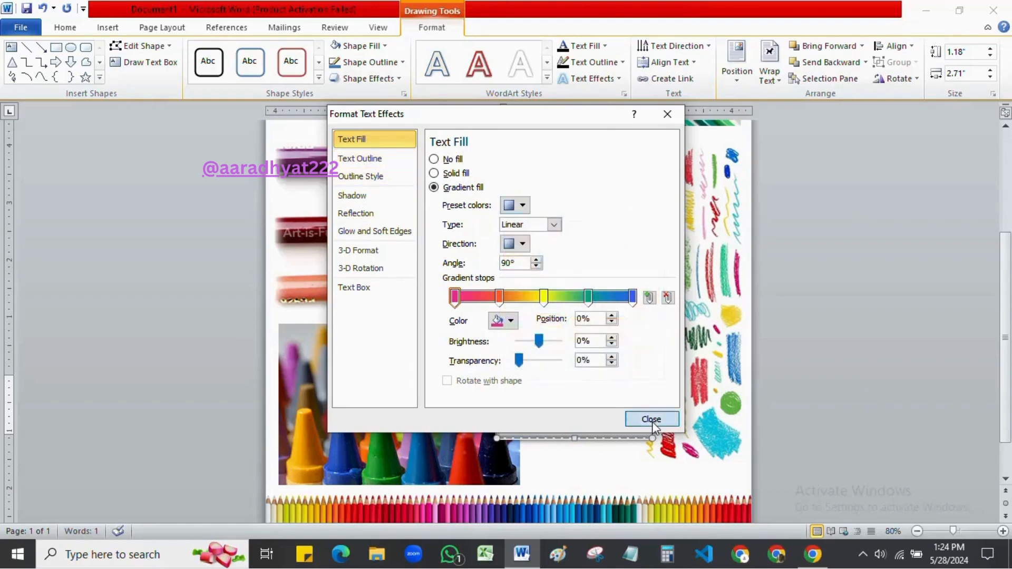
{"action": "left_click", "coordinate": [651, 419]}
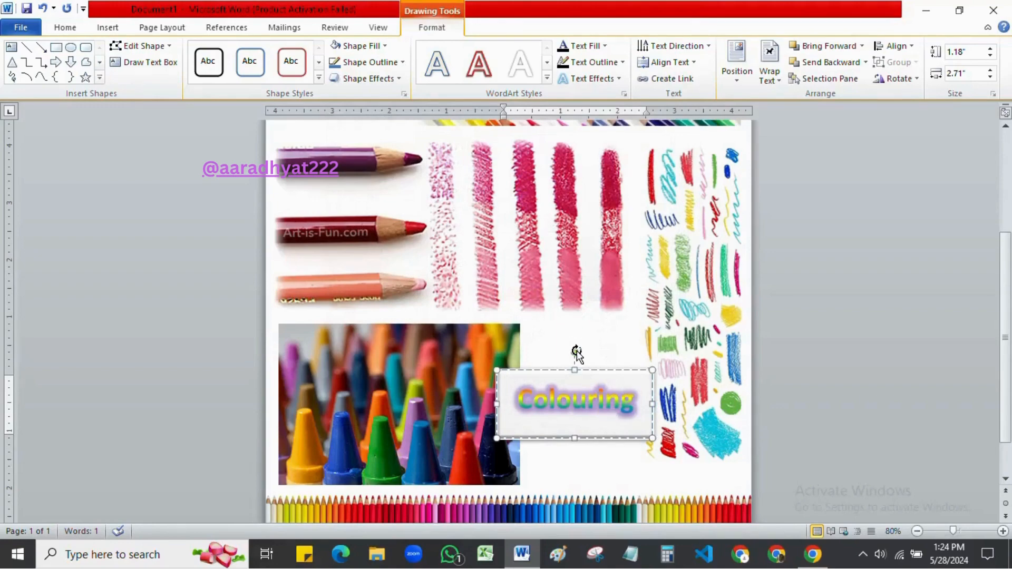
{"action": "mouse_move", "coordinate": [574, 352]}
{"action": "left_mouse_down"}
{"action": "mouse_move", "coordinate": [594, 380]}
{"action": "mouse_move", "coordinate": [578, 350]}
{"action": "left_mouse_up"}
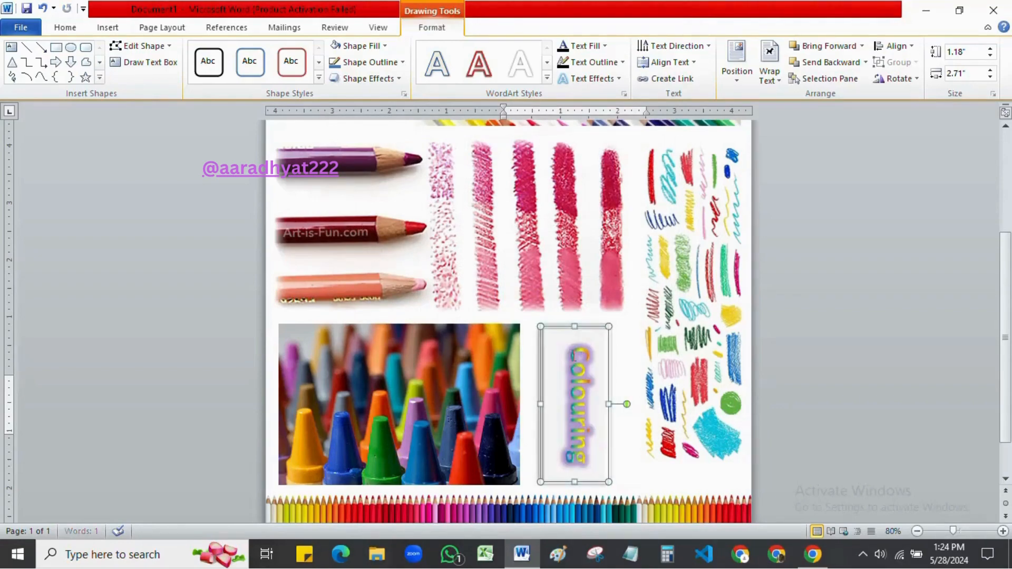
{"action": "key", "text": "ctrl+a"}
{"action": "left_click", "coordinate": [796, 337]}
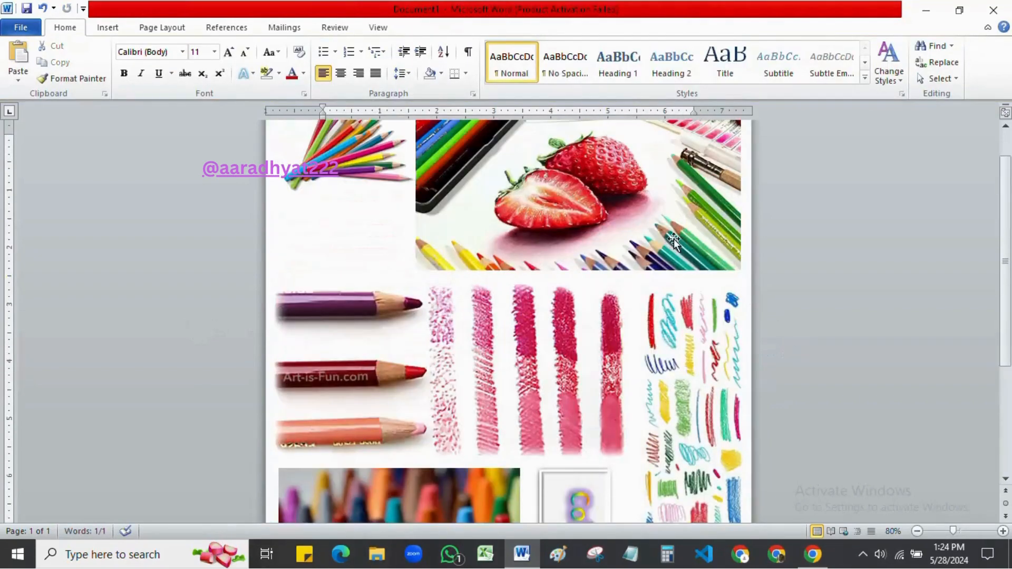
- Review the finished page from top to bottom and check its layout in the print preview
{"action": "scroll", "coordinate": [643, 221], "scroll_direction": "up", "scroll_amount": 2}
{"action": "scroll", "coordinate": [629, 213], "scroll_direction": "down", "scroll_amount": 4}
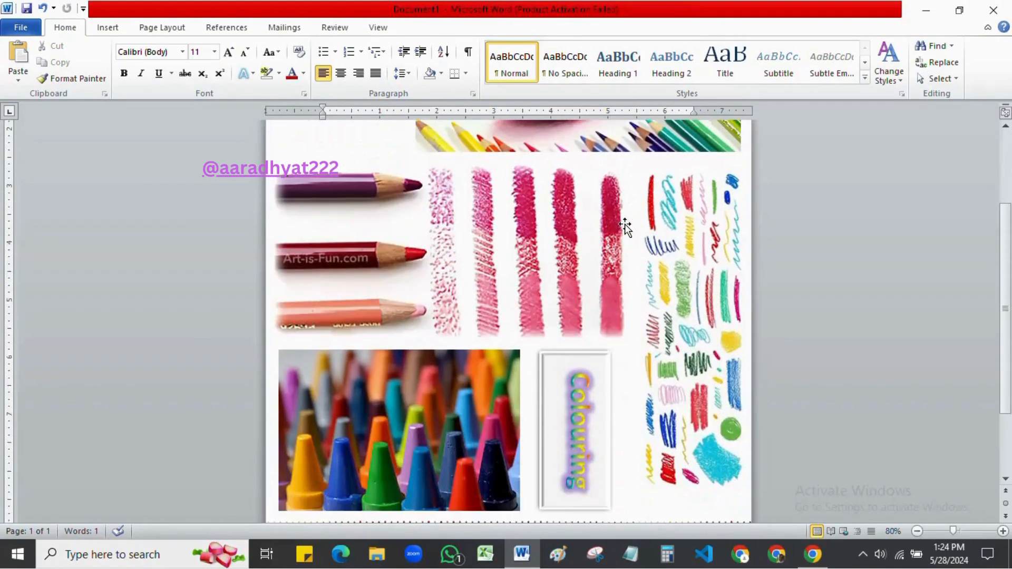
{"action": "scroll", "coordinate": [613, 251], "scroll_direction": "up", "scroll_amount": 3}
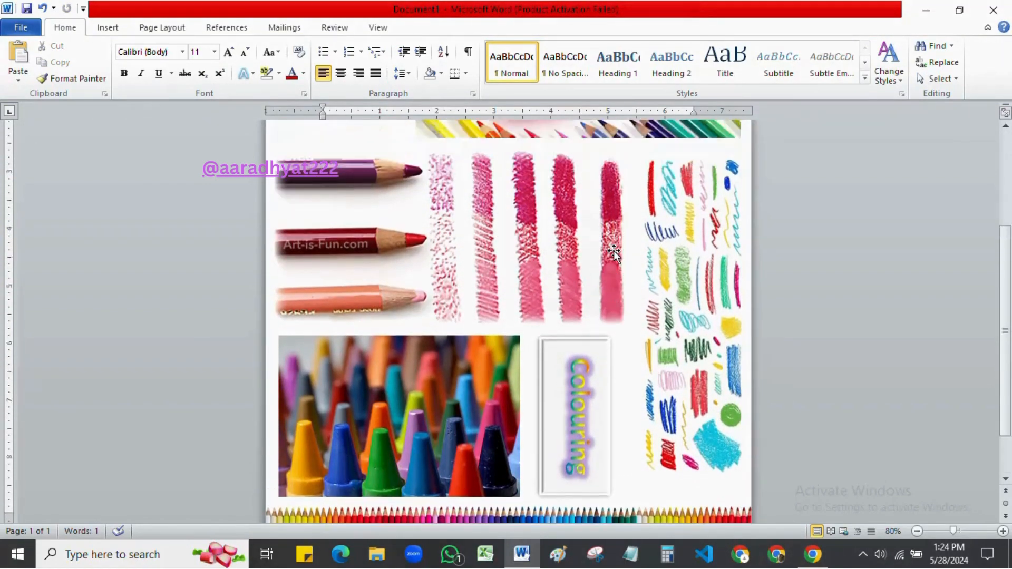
{"action": "scroll", "coordinate": [613, 251], "scroll_direction": "up", "scroll_amount": 2}
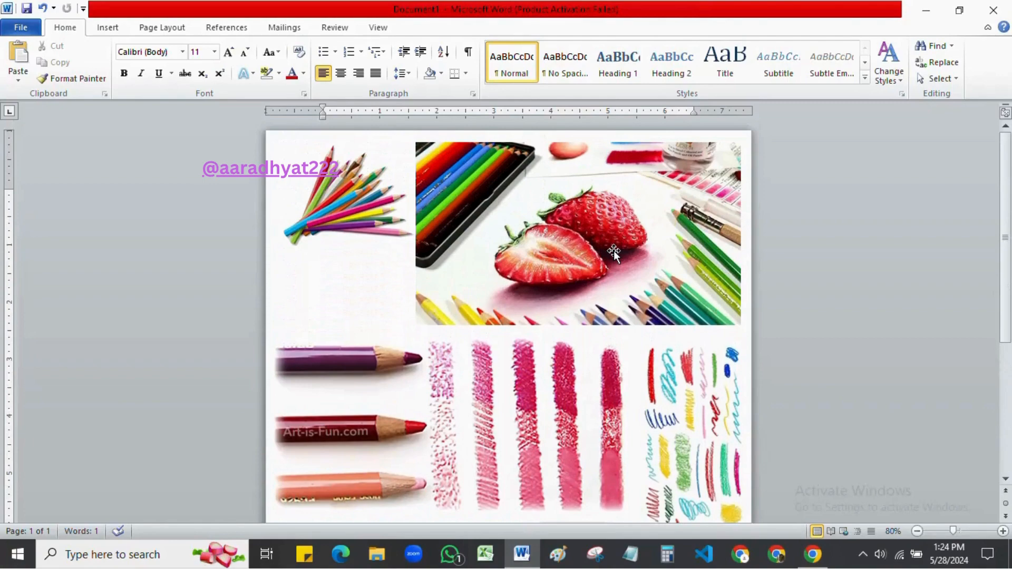
{"action": "left_click", "coordinate": [21, 27]}
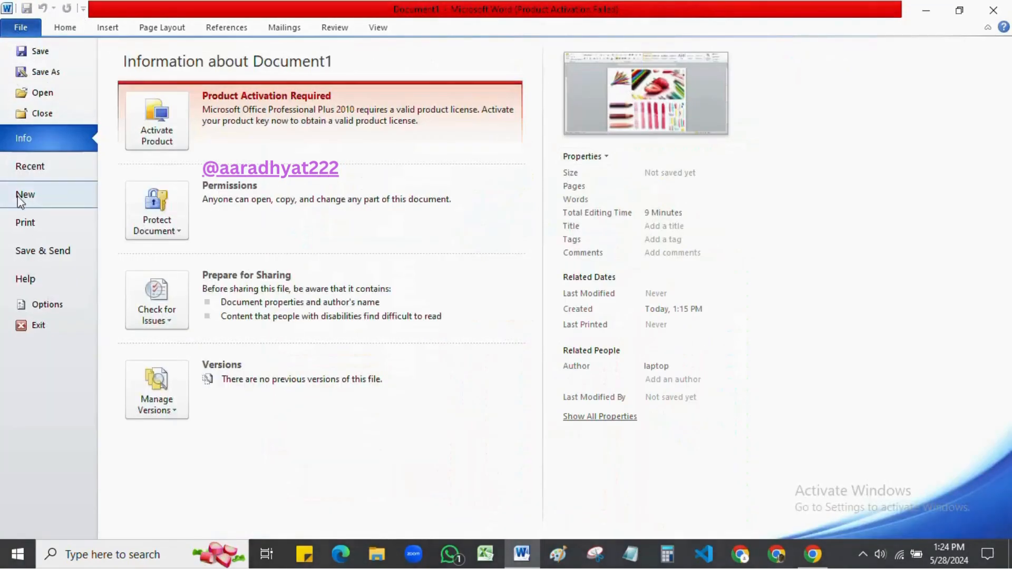
{"action": "left_click", "coordinate": [31, 222]}
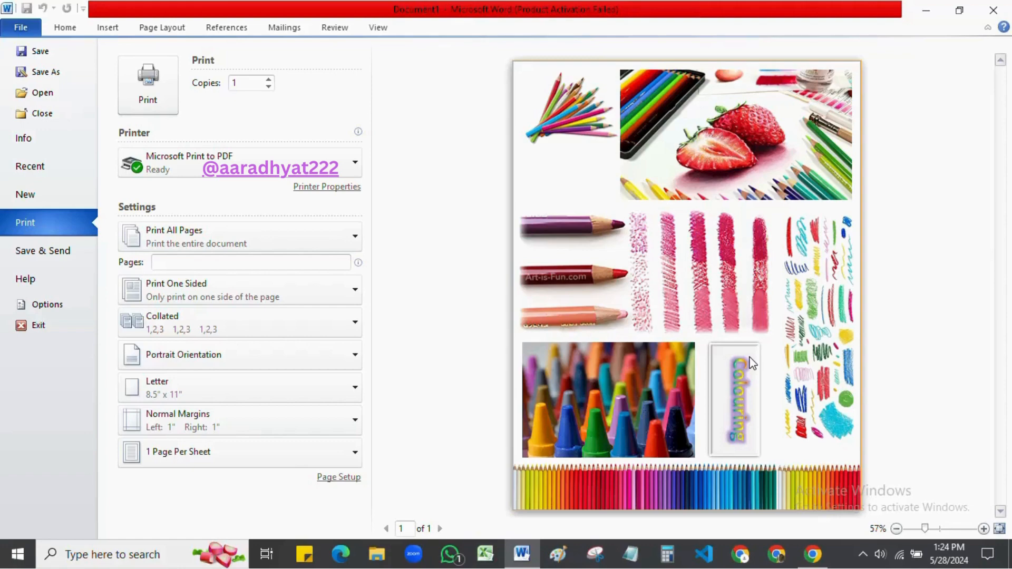
{"action": "left_click", "coordinate": [20, 28]}
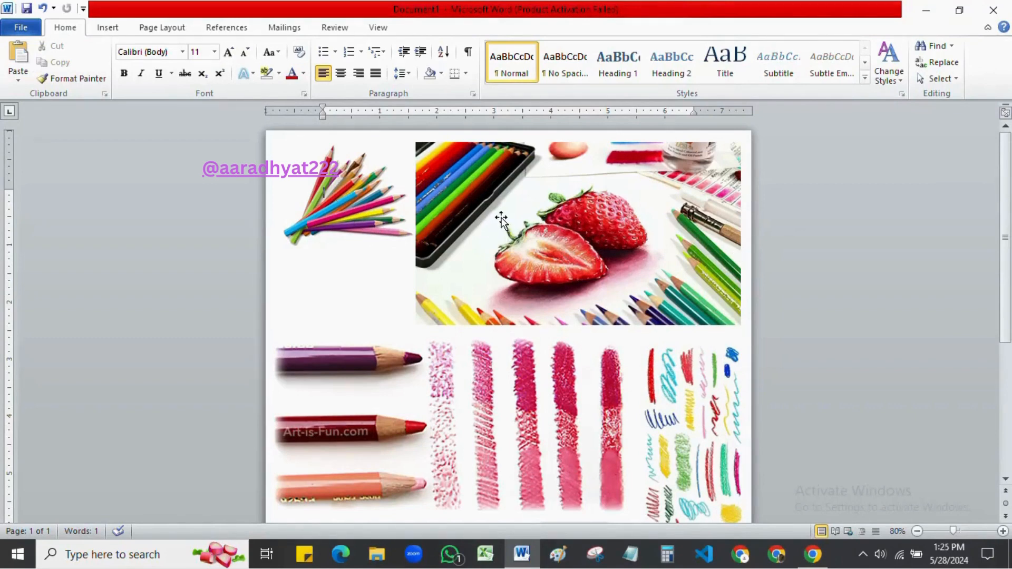
- Check the text wrapping options of the strawberry photo, and briefly select all the page content to view the picture boundaries
{"action": "left_click", "coordinate": [552, 213]}
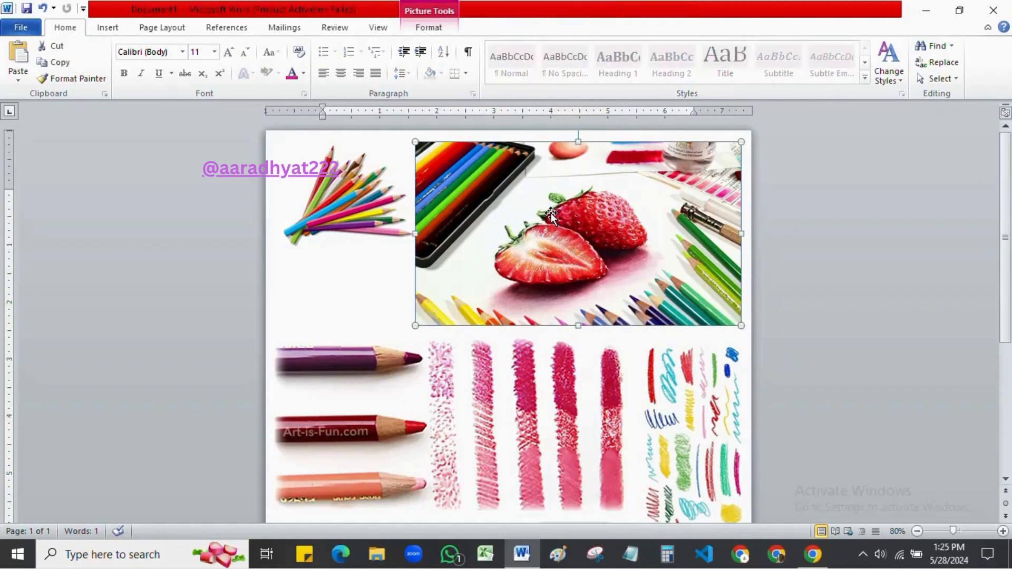
{"action": "right_click", "coordinate": [552, 214]}
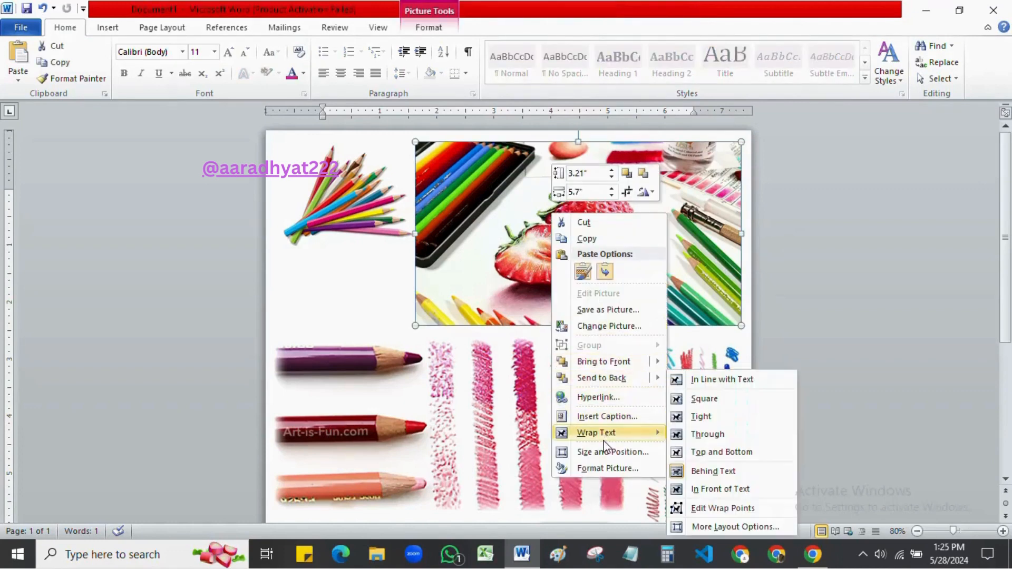
{"action": "left_click", "coordinate": [686, 455]}
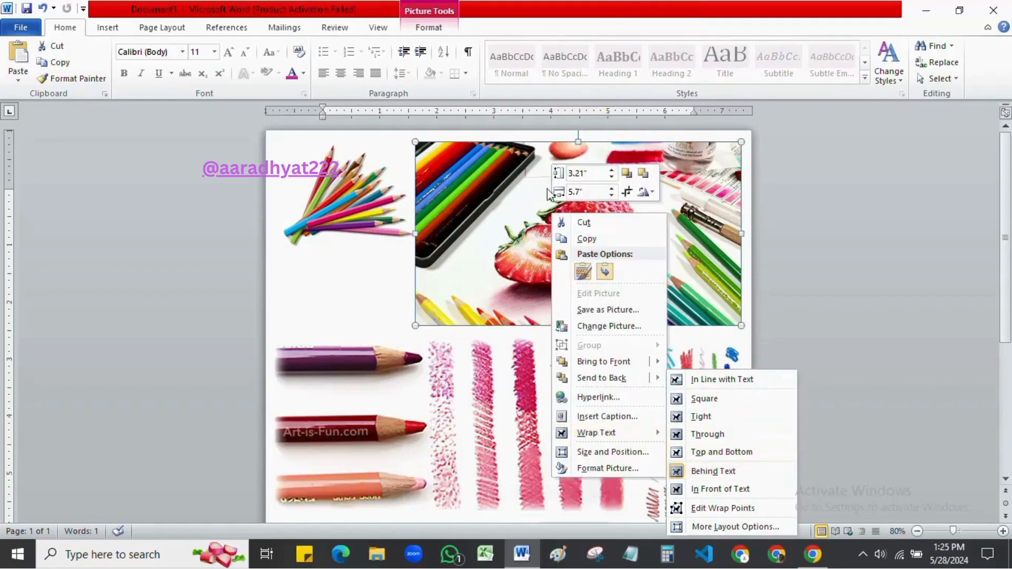
{"action": "left_click", "coordinate": [189, 208]}
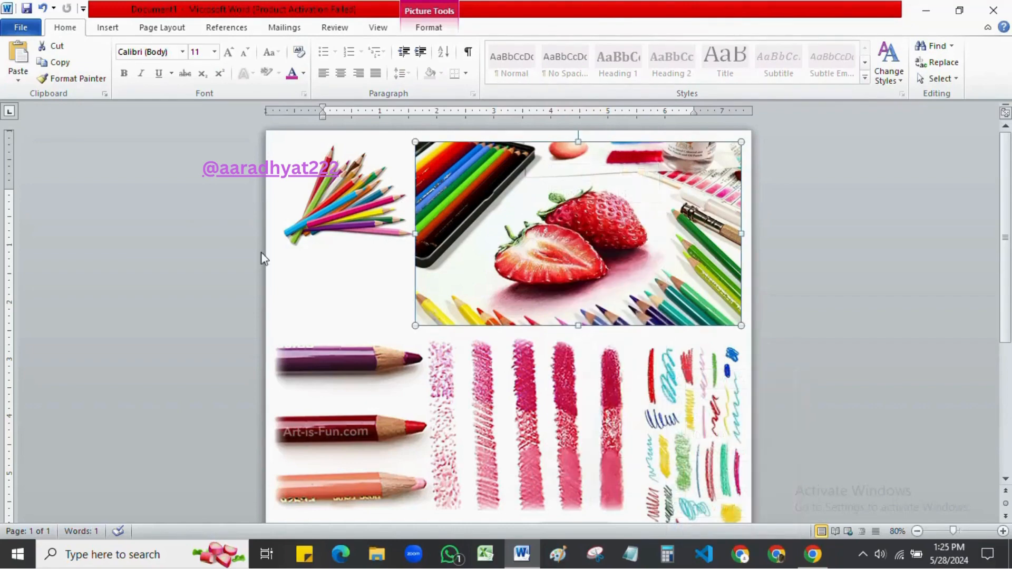
{"action": "key", "text": "ctrl+a"}
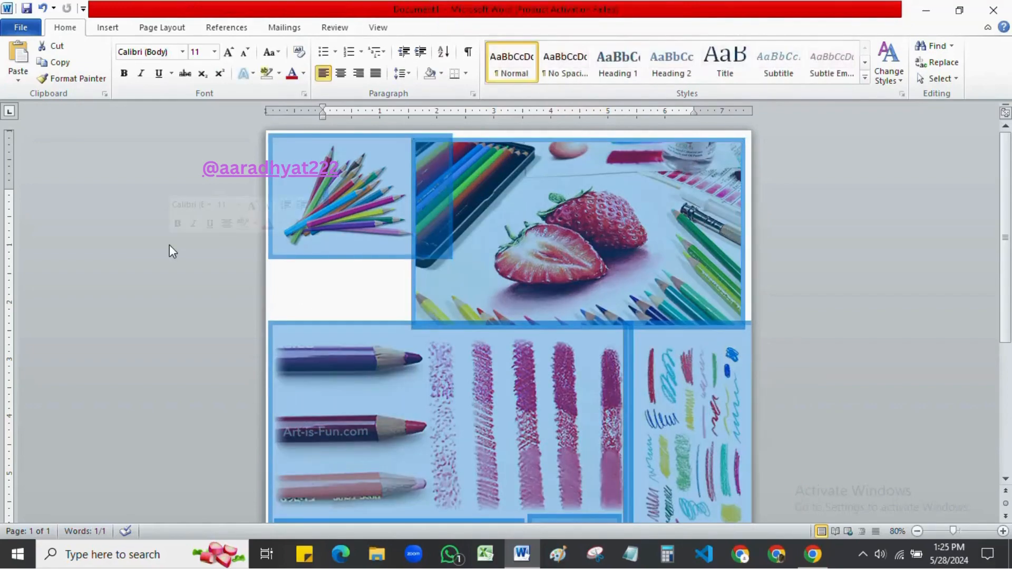
{"action": "left_click", "coordinate": [779, 279]}
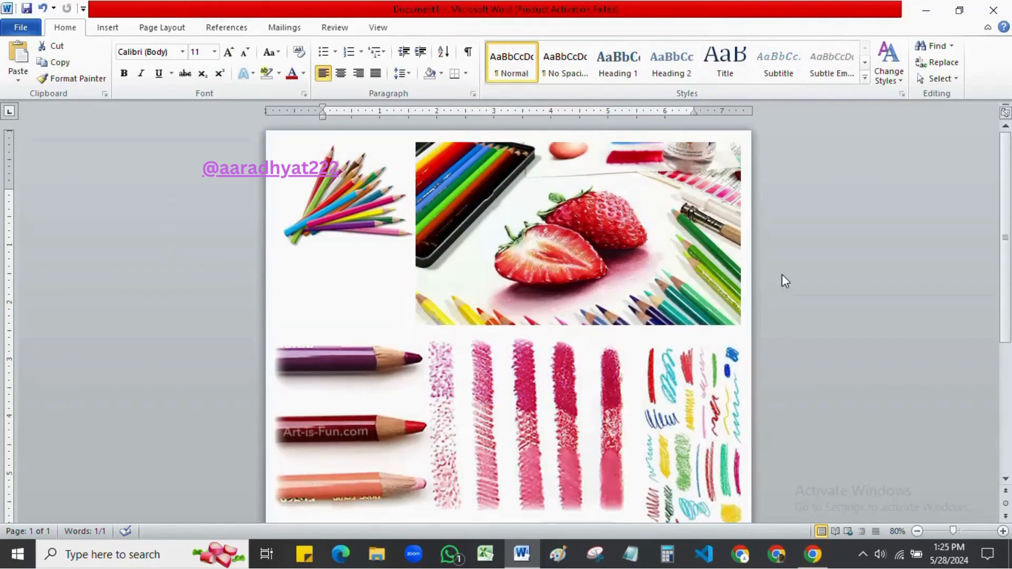